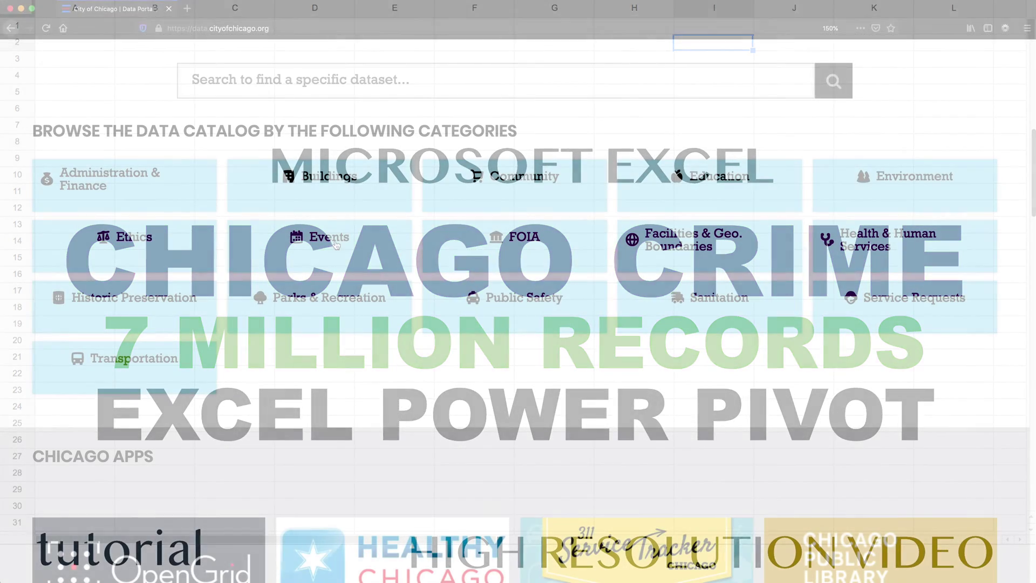
Step: Highlight the cityofchicago part of the site address, then clear the highlight
double_click(234, 28)
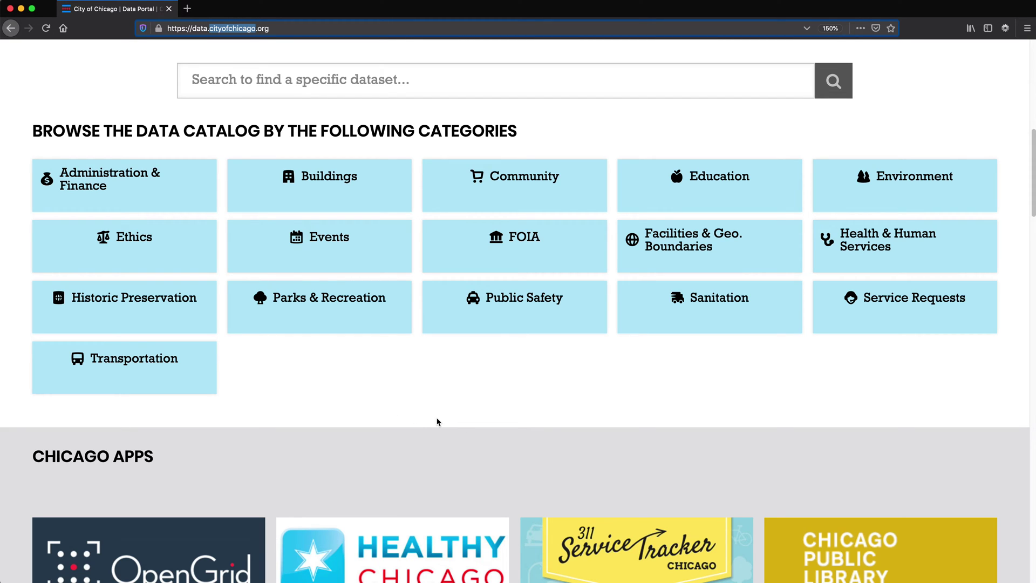
double_click(196, 29)
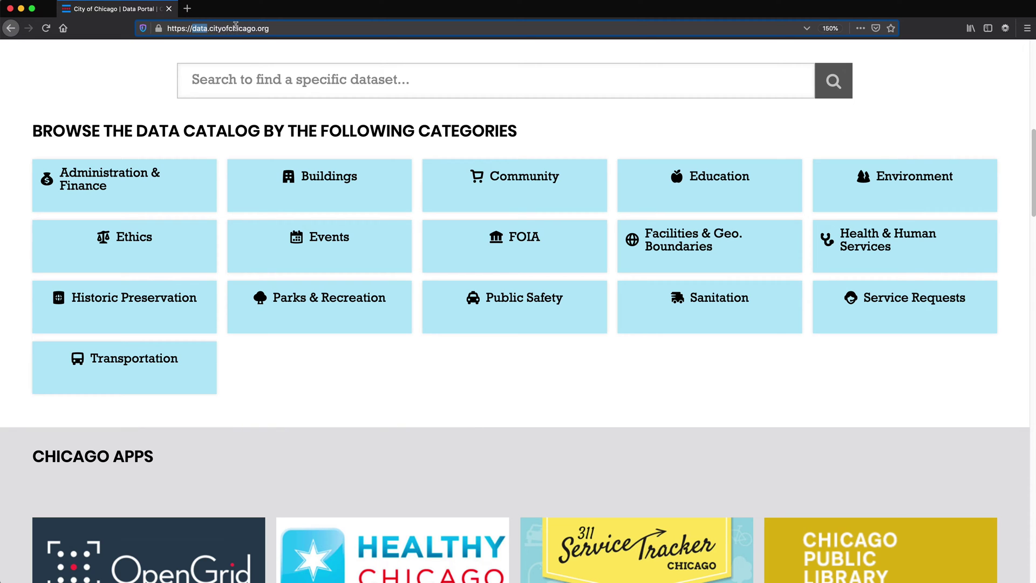
double_click(236, 28)
left_click(276, 28)
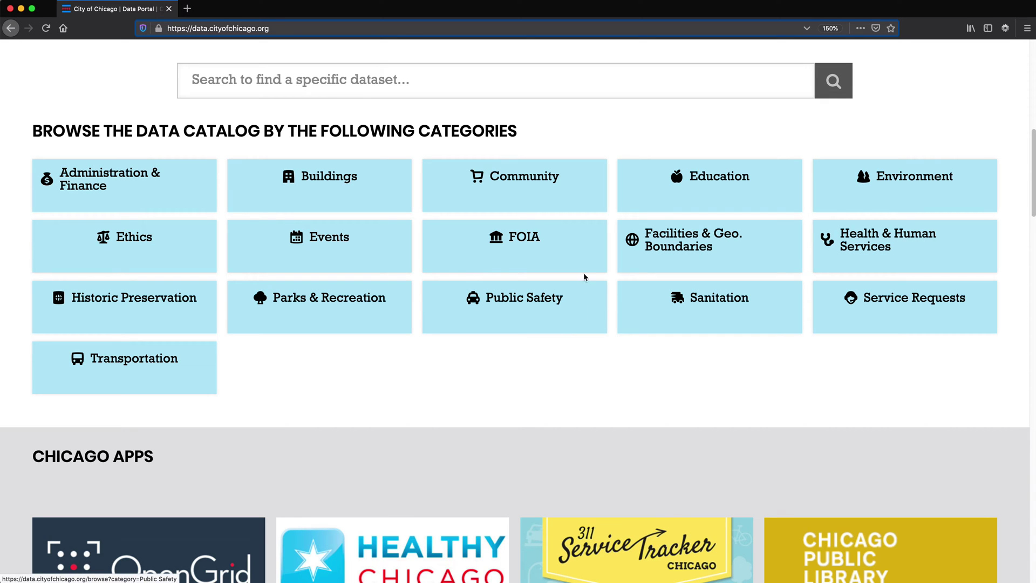
scroll(343, 490, "up", 1)
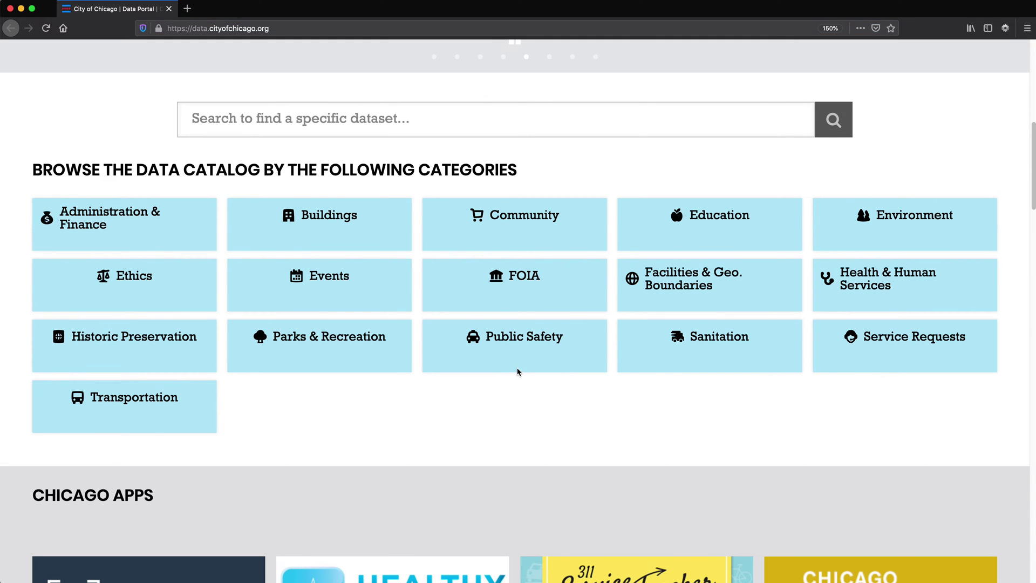
Step: Browse the Public Safety datasets and open 'Crimes - 2001 to present'
left_click(504, 353)
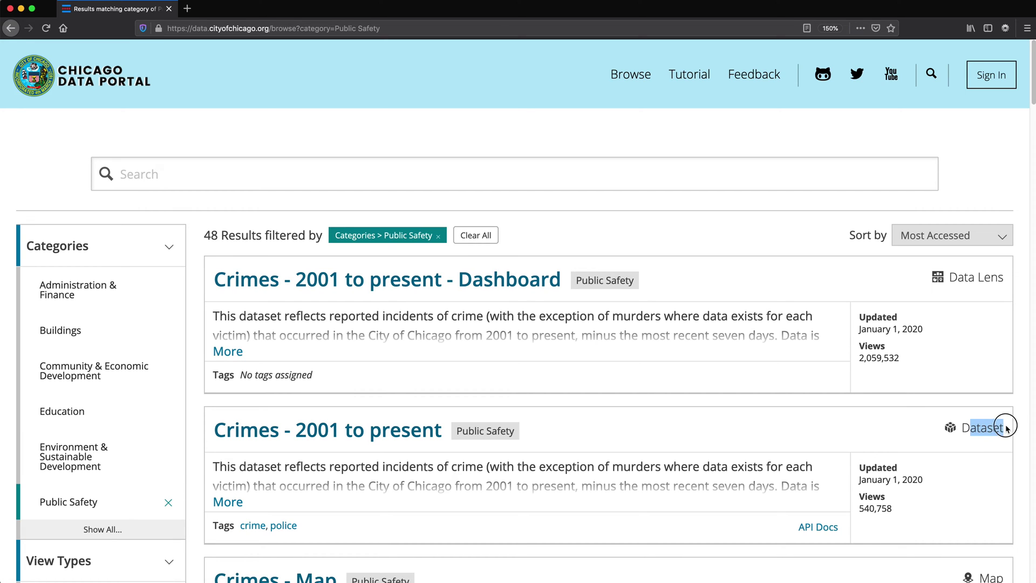
left_click_drag(1004, 428, 972, 429)
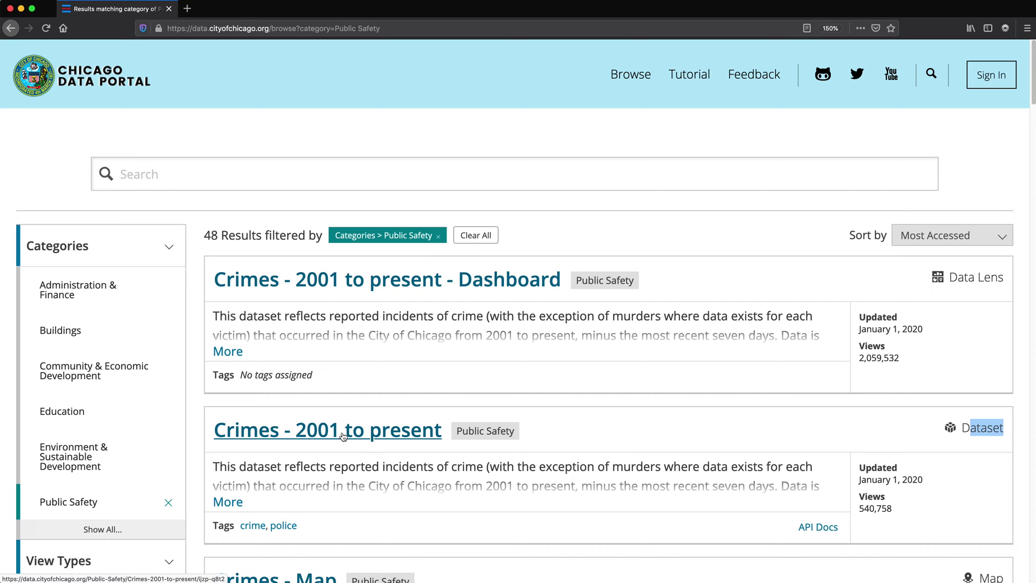
left_click(293, 437)
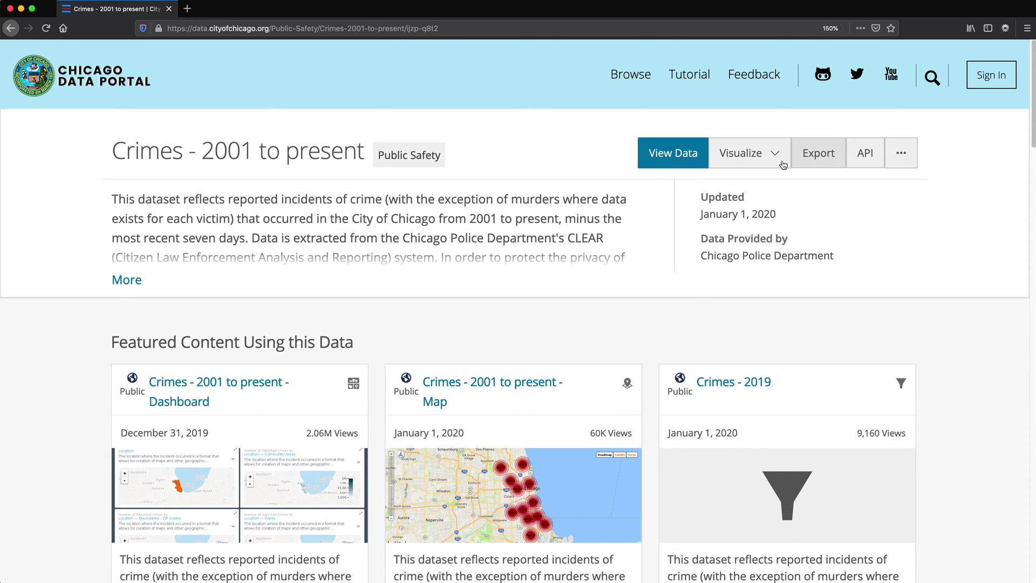
Step: Export the Crimes dataset as CSV, choosing Save File in the Firefox dialog
left_click(823, 158)
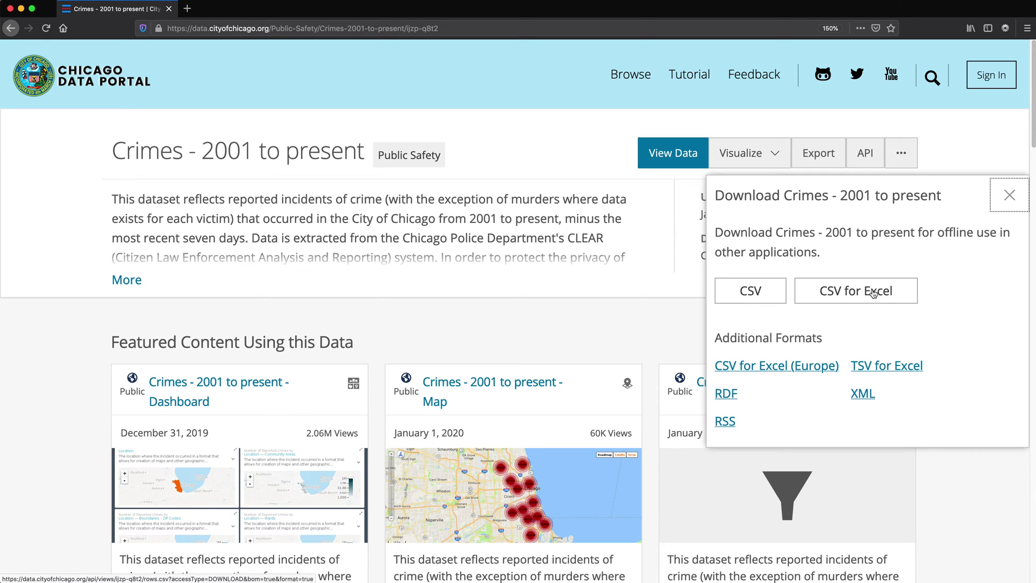
left_click(752, 294)
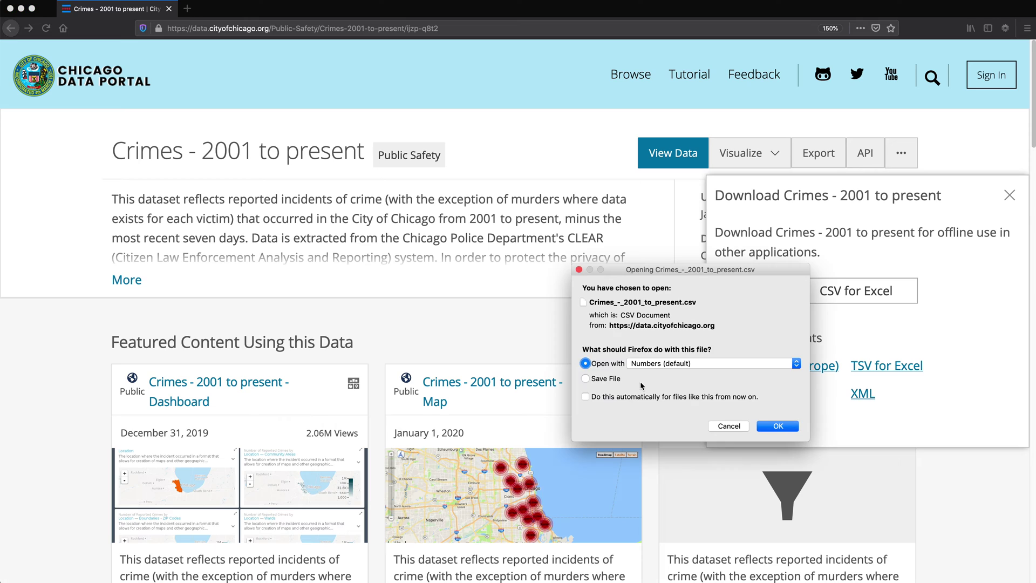
left_click(593, 377)
left_click(786, 434)
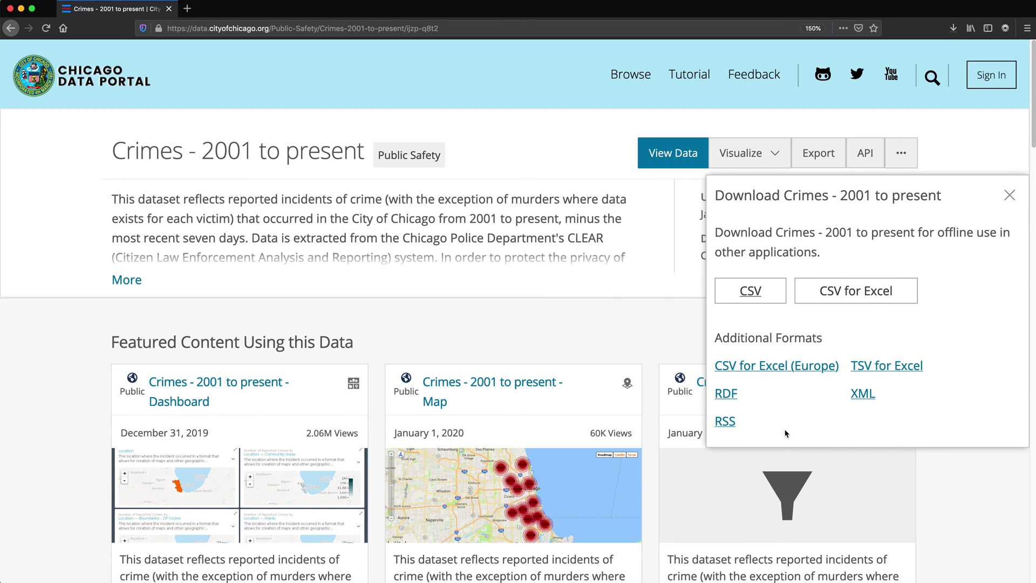
Step: Close the export panel and highlight the 7.04M row count in the dataset summary
left_click(509, 327)
scroll(470, 324, "down", 2)
scroll(472, 300, "down", 4)
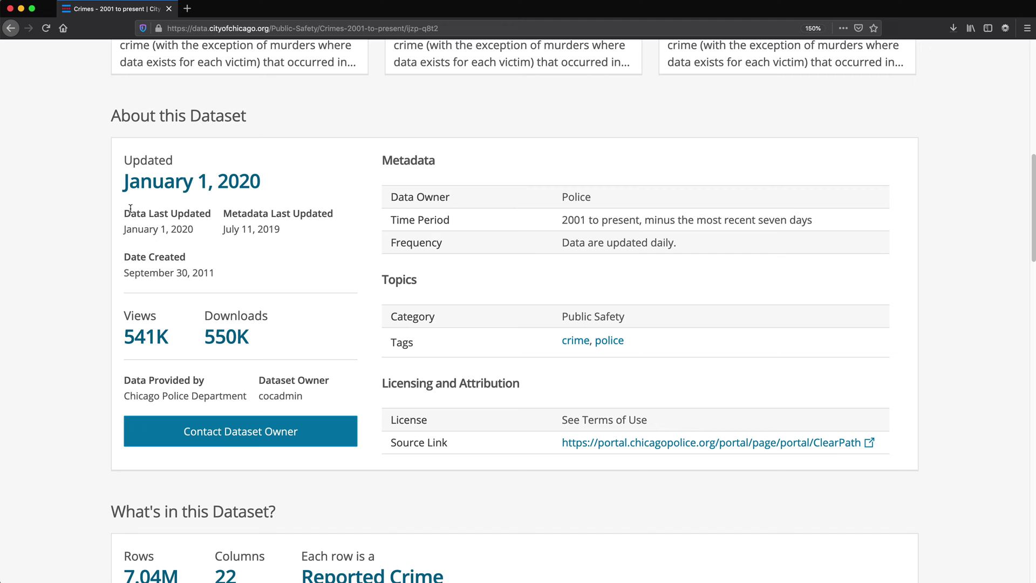
scroll(449, 322, "down", 2)
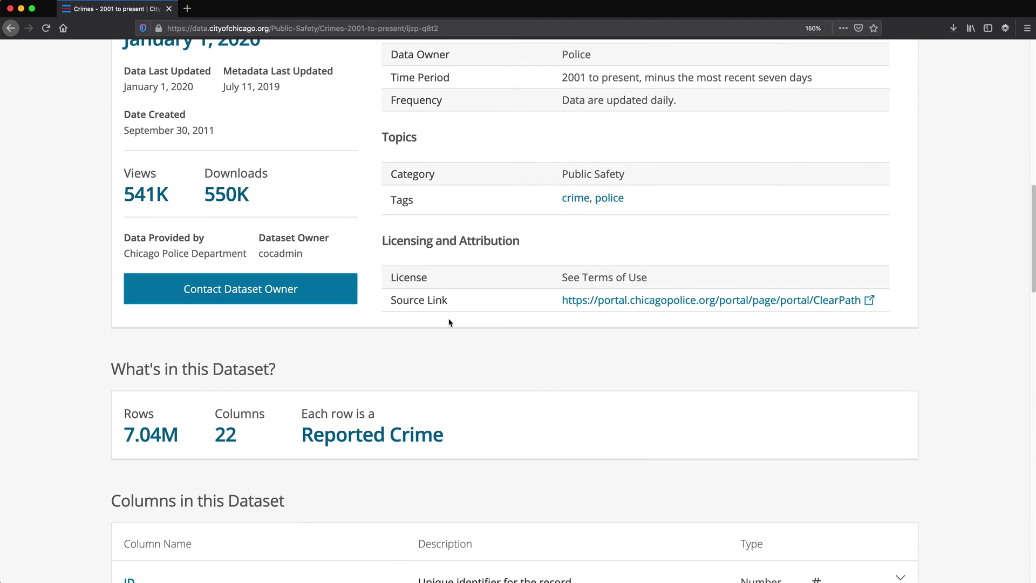
scroll(449, 322, "down", 1)
scroll(448, 322, "down", 1)
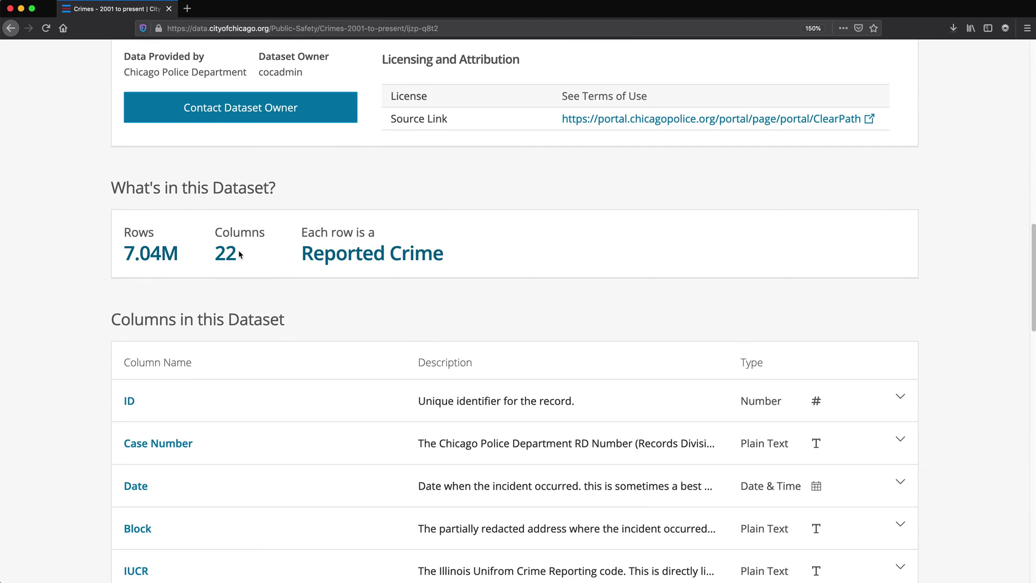
left_click_drag(125, 253, 201, 253)
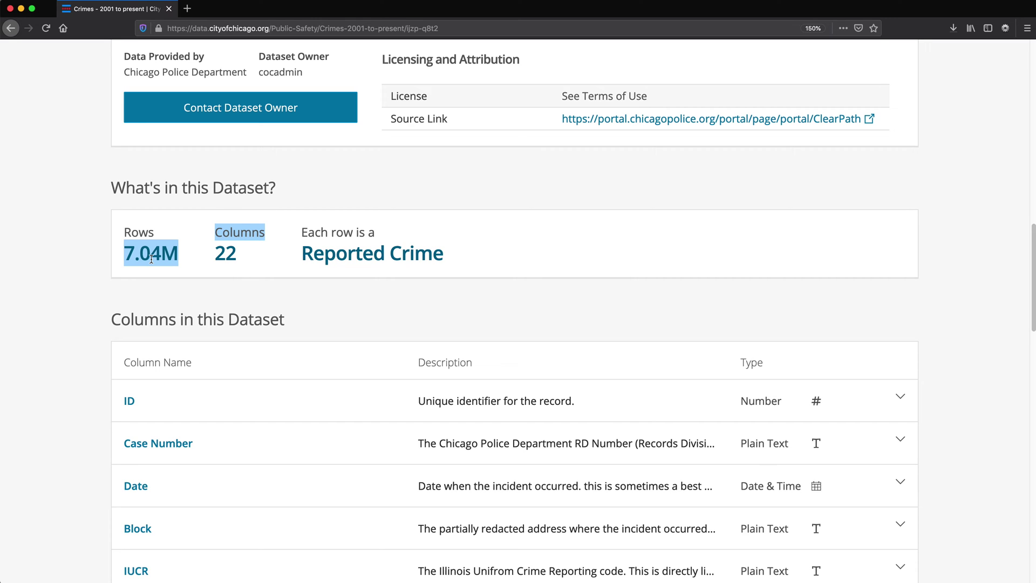
left_click(125, 254)
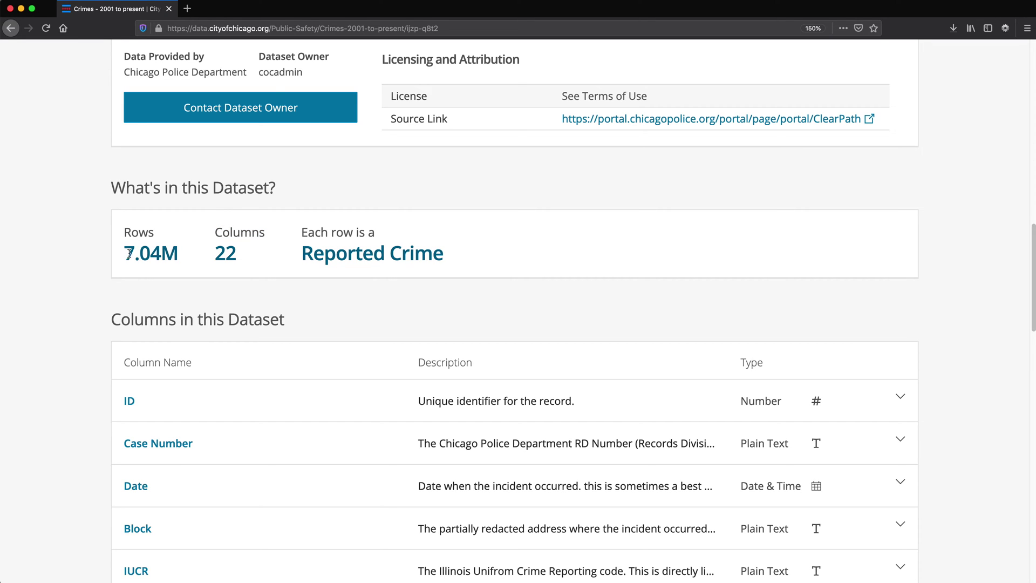
left_click_drag(126, 253, 203, 254)
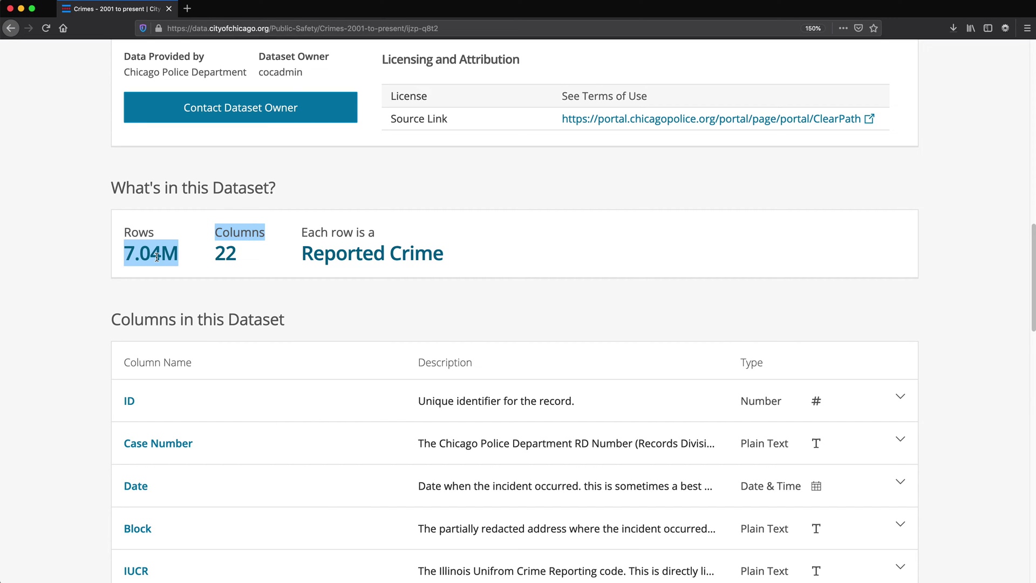
left_click(126, 256)
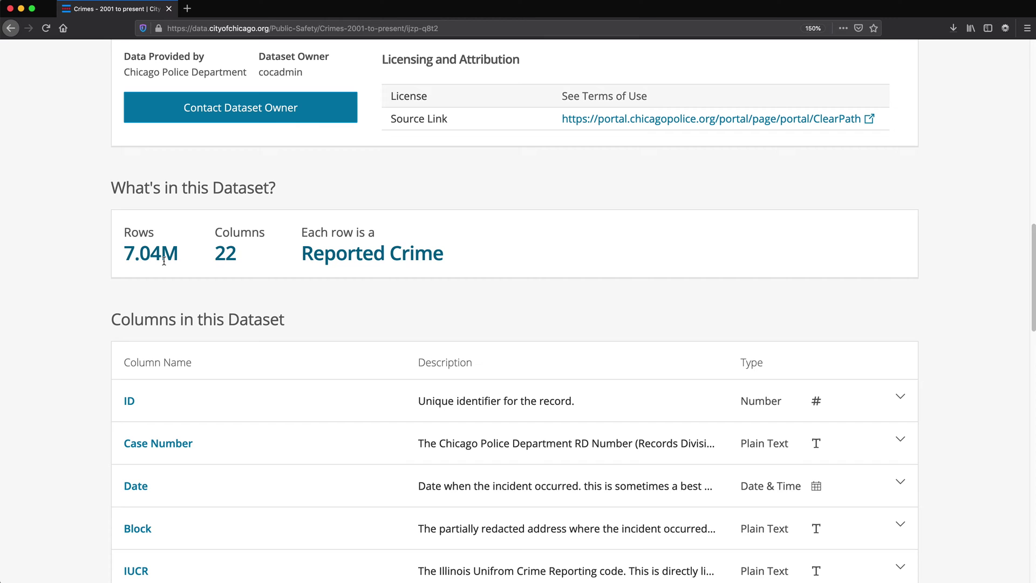
scroll(181, 268, "down", 3)
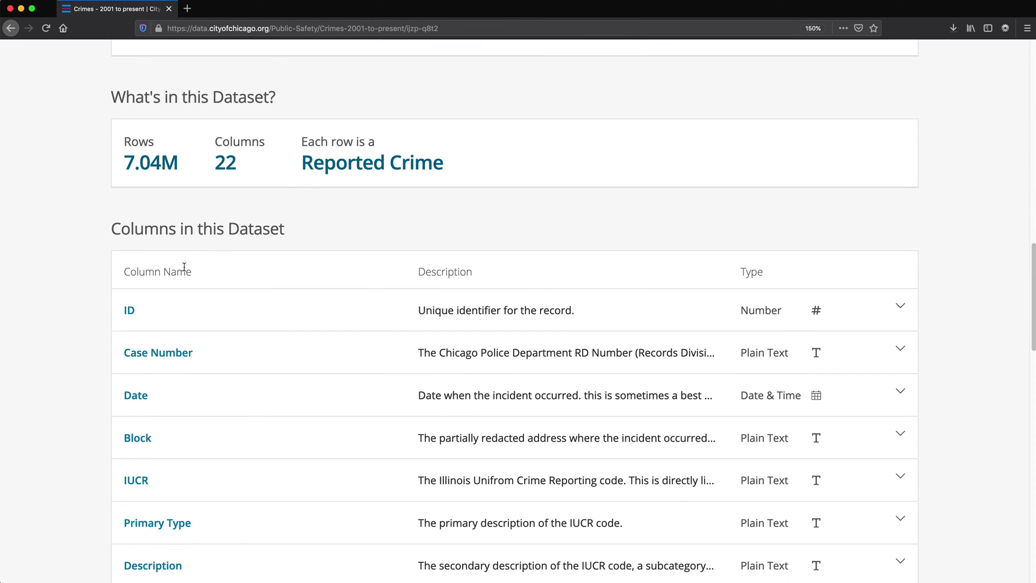
scroll(185, 270, "down", 3)
scroll(227, 280, "down", 1)
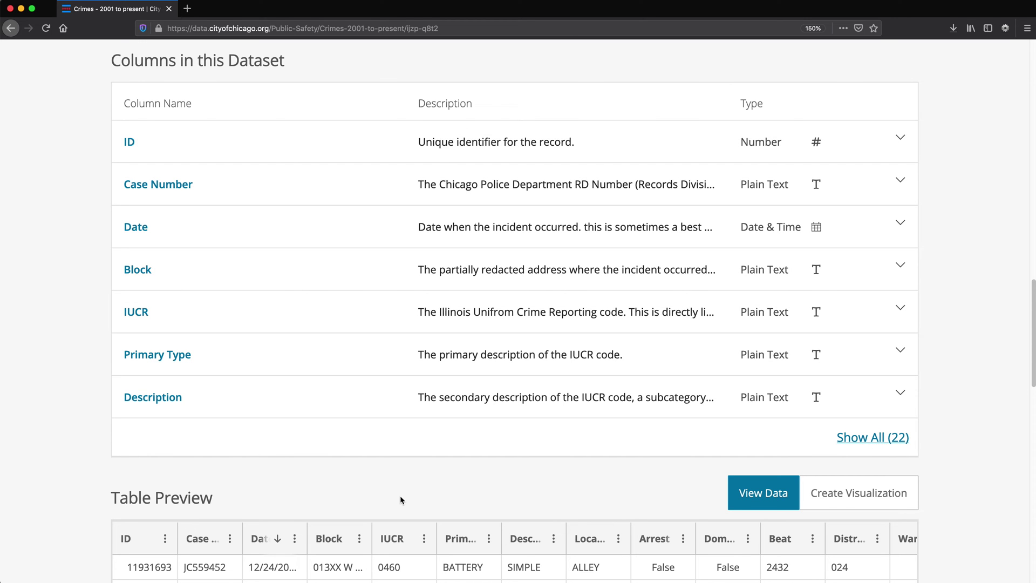
scroll(396, 494, "down", 3)
scroll(396, 492, "down", 4)
scroll(365, 437, "down", 6)
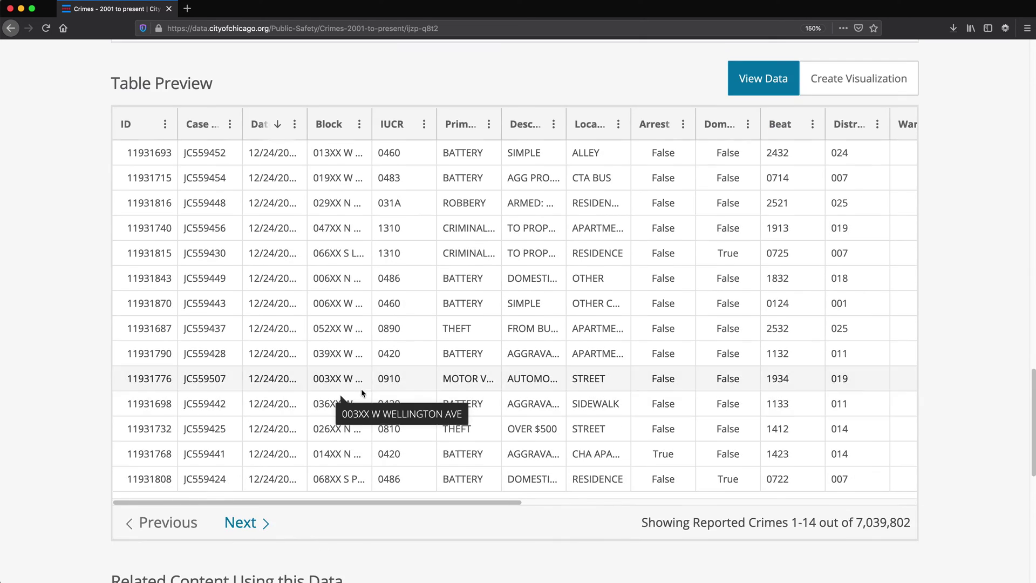
scroll(340, 393, "up", 2)
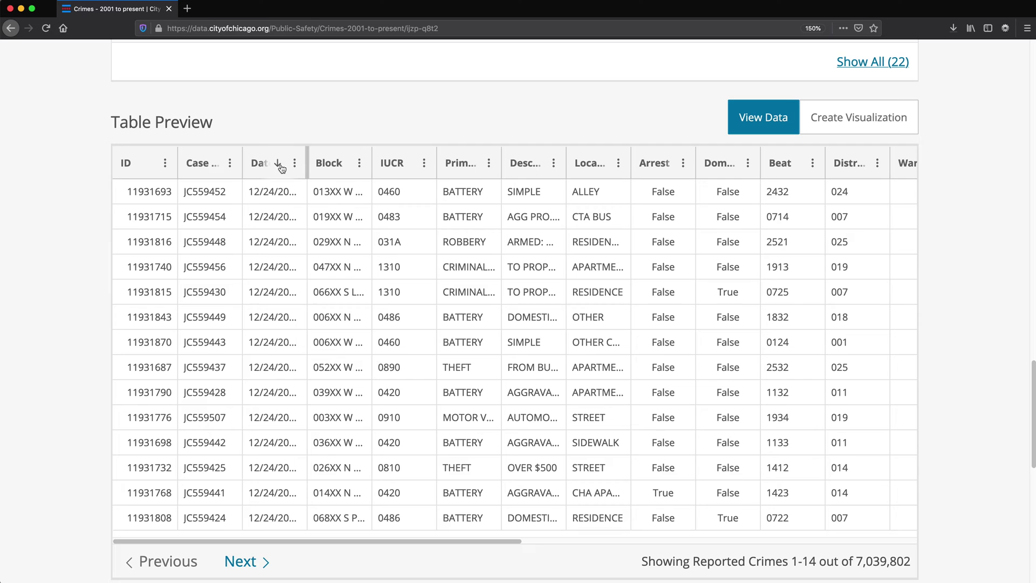
scroll(308, 163, "up", 1)
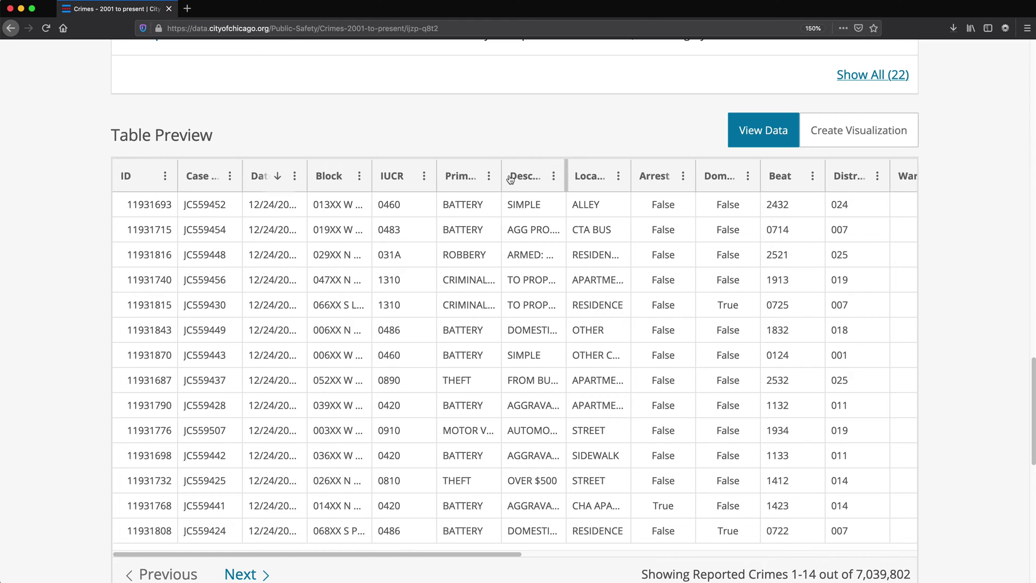
scroll(535, 182, "down", 1)
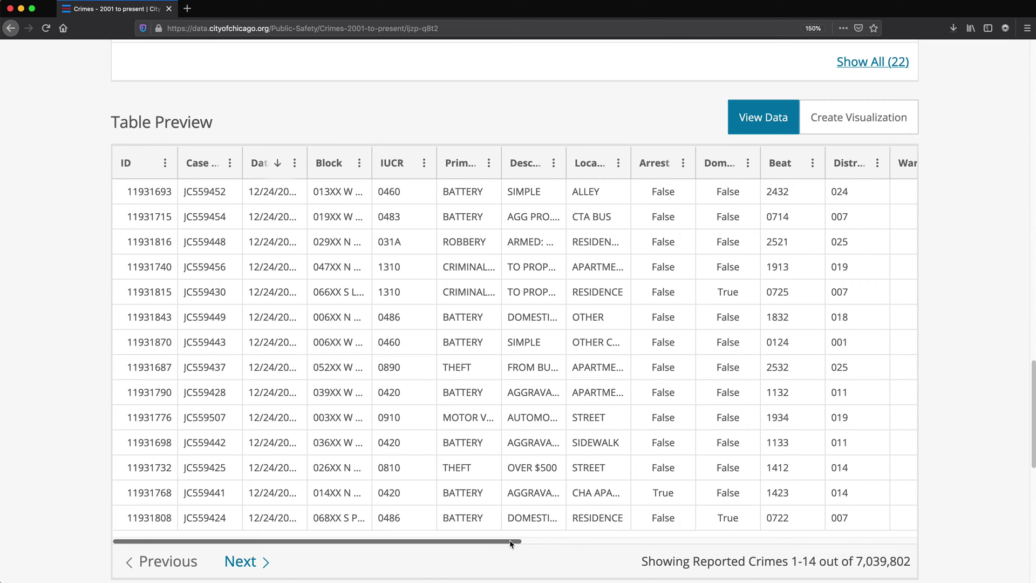
left_click_drag(504, 543, 814, 544)
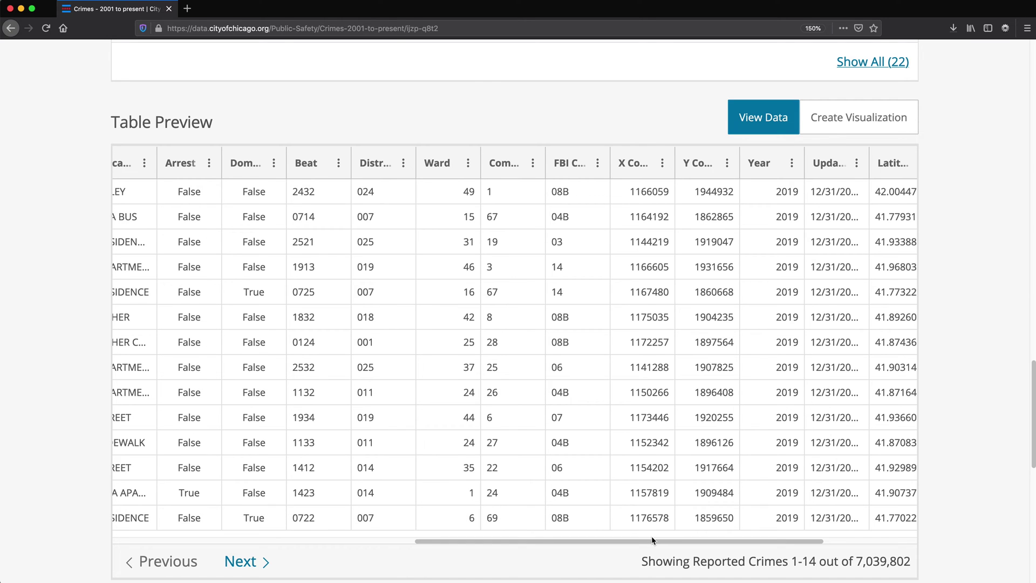
mouse_move(651, 540)
left_mouse_down()
mouse_move(478, 542)
mouse_move(173, 492)
left_mouse_up()
scroll(59, 417, "up", 1)
scroll(59, 417, "down", 2)
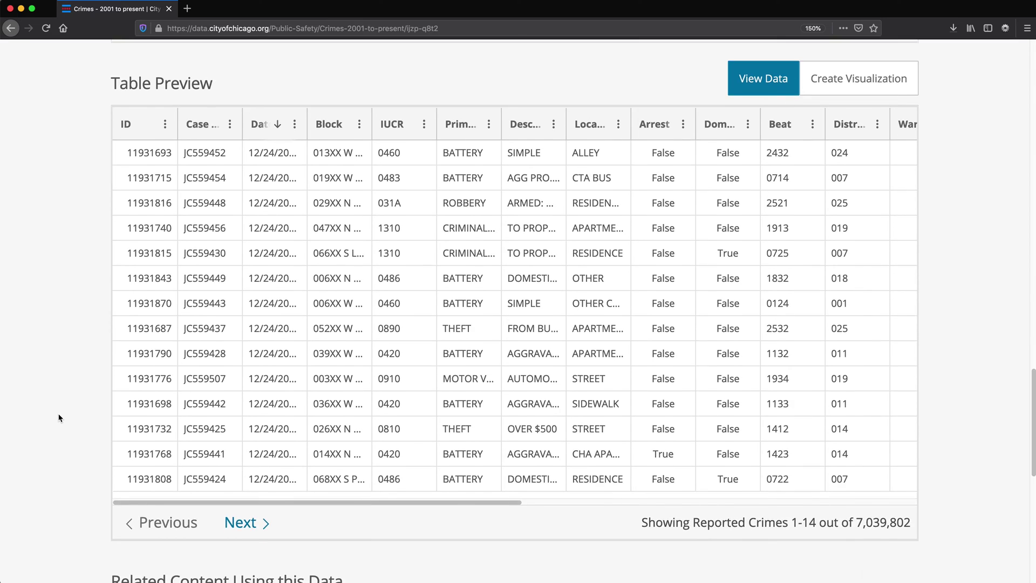
scroll(58, 418, "down", 4)
scroll(58, 417, "up", 4)
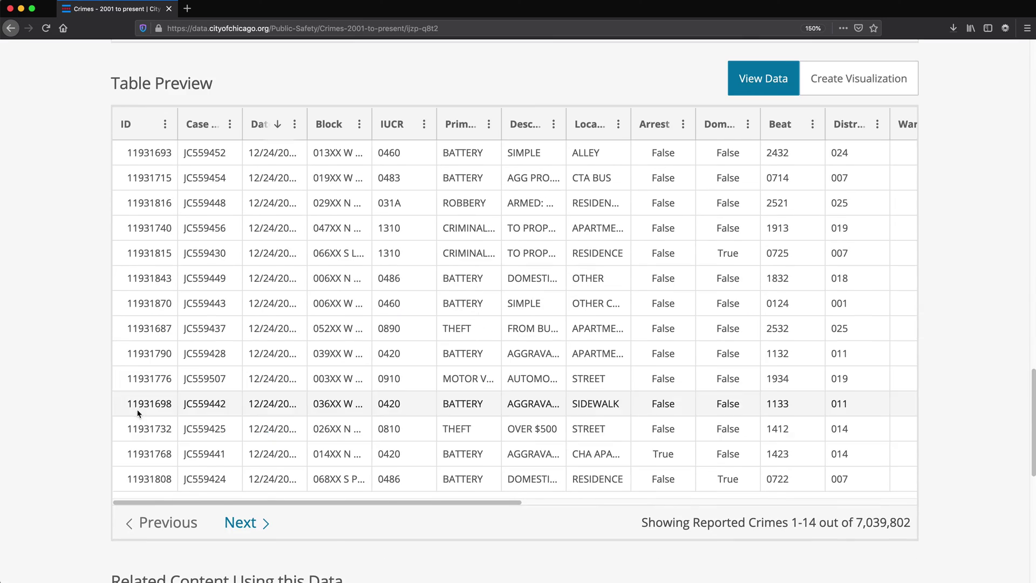
scroll(94, 264, "up", 1)
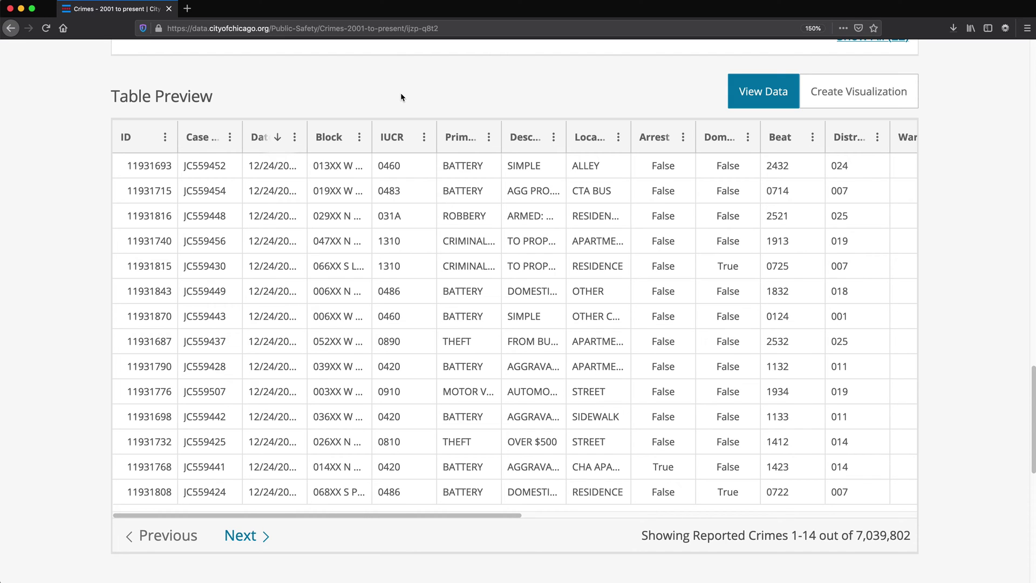
scroll(402, 98, "up", 1)
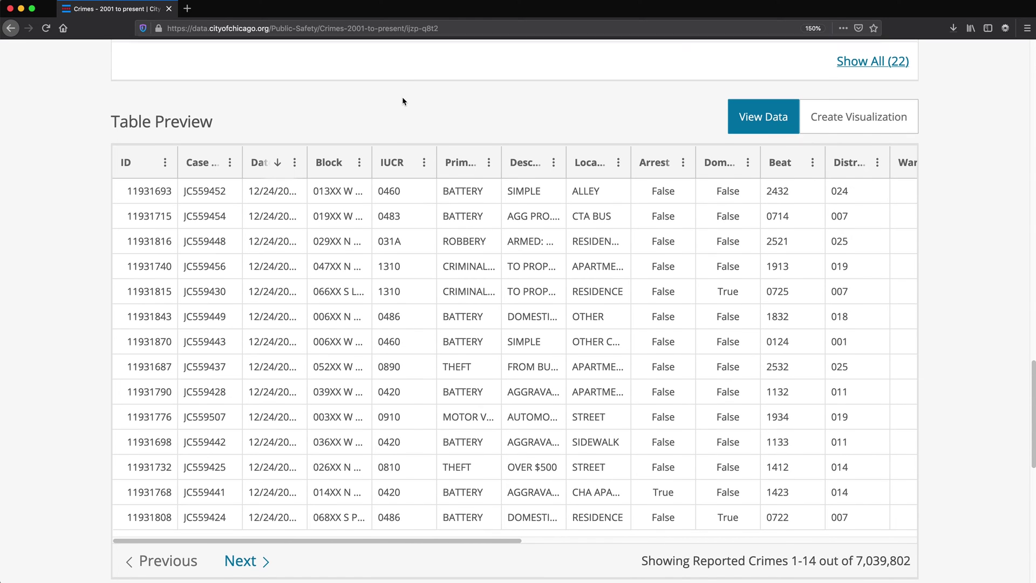
scroll(402, 102, "up", 1)
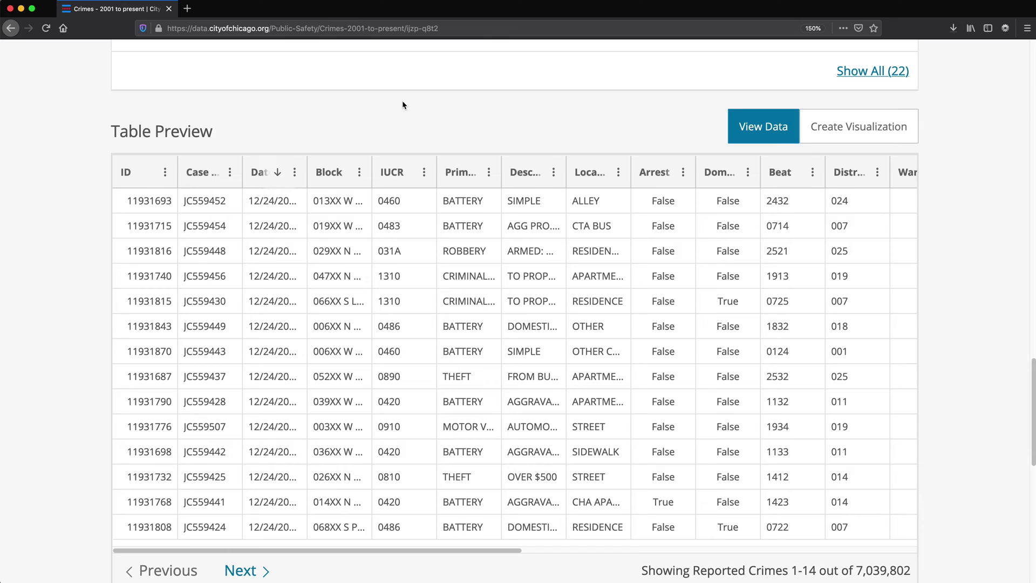
scroll(413, 109, "up", 1)
scroll(500, 155, "up", 1)
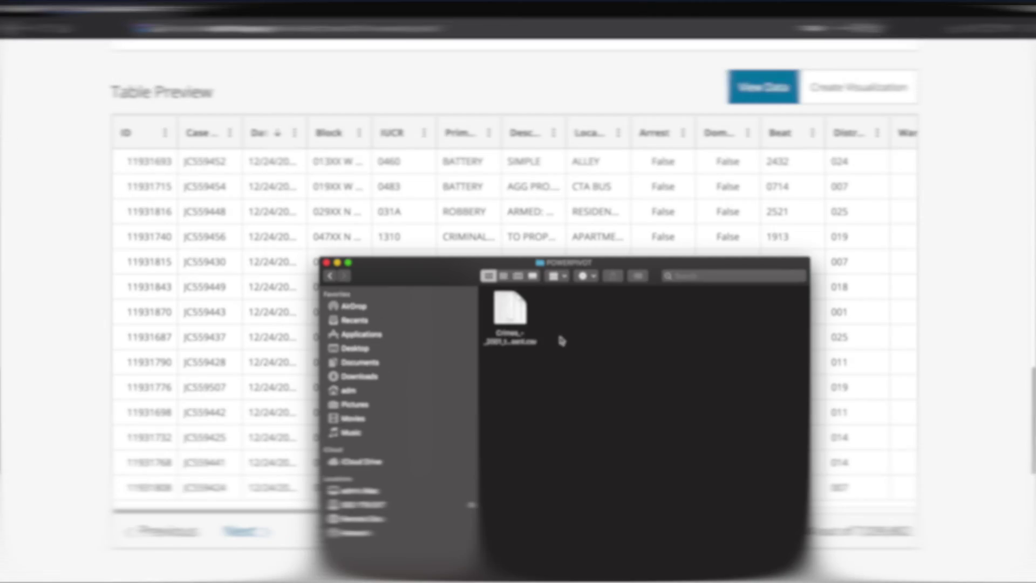
Step: Select, then deselect, the Crimes CSV in the POWERPIVOT Finder folder
left_click(517, 314)
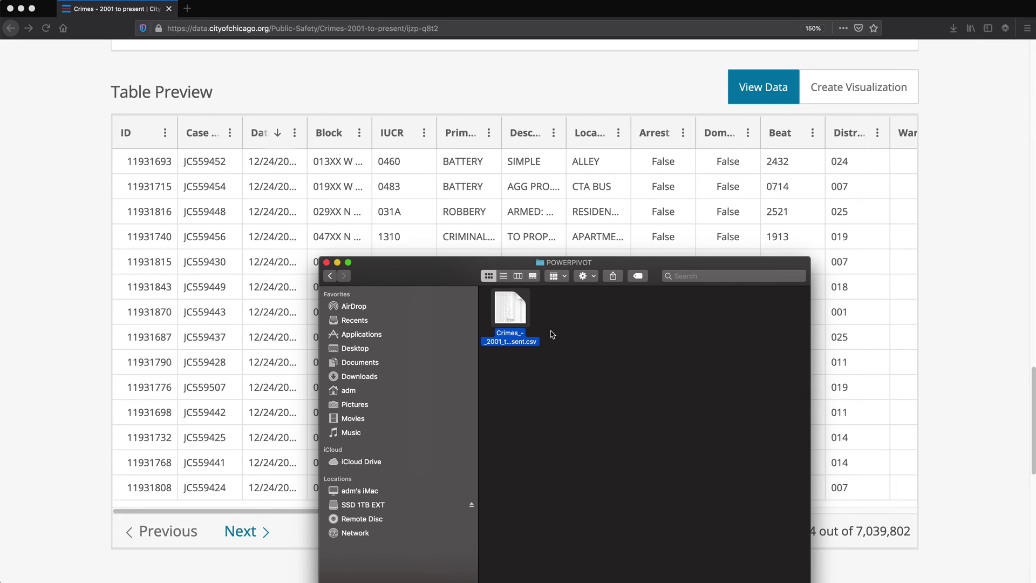
left_click(552, 334)
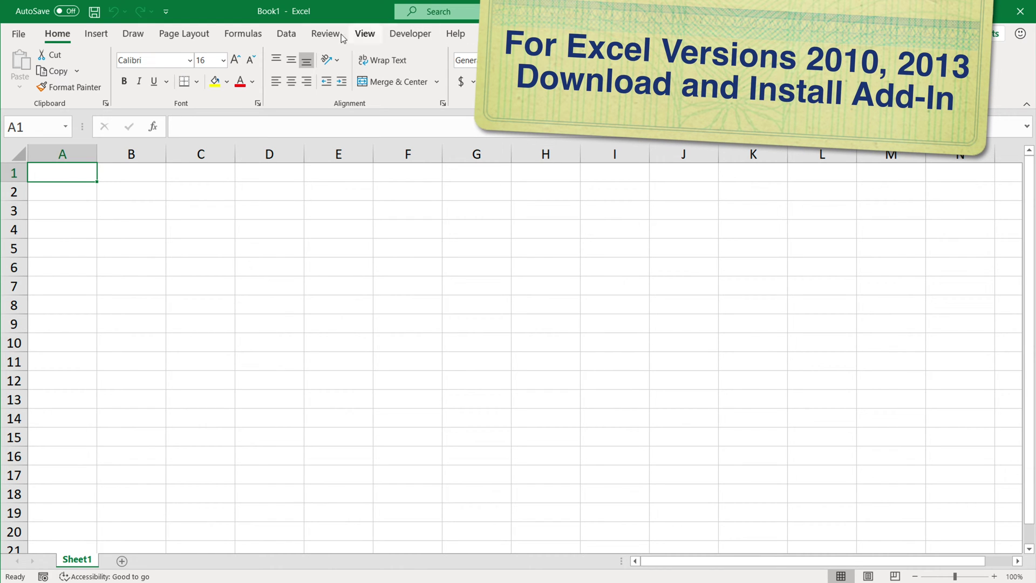
Step: Tick Microsoft Power Pivot for Excel under COM Add-ins in Excel Options
left_click(18, 34)
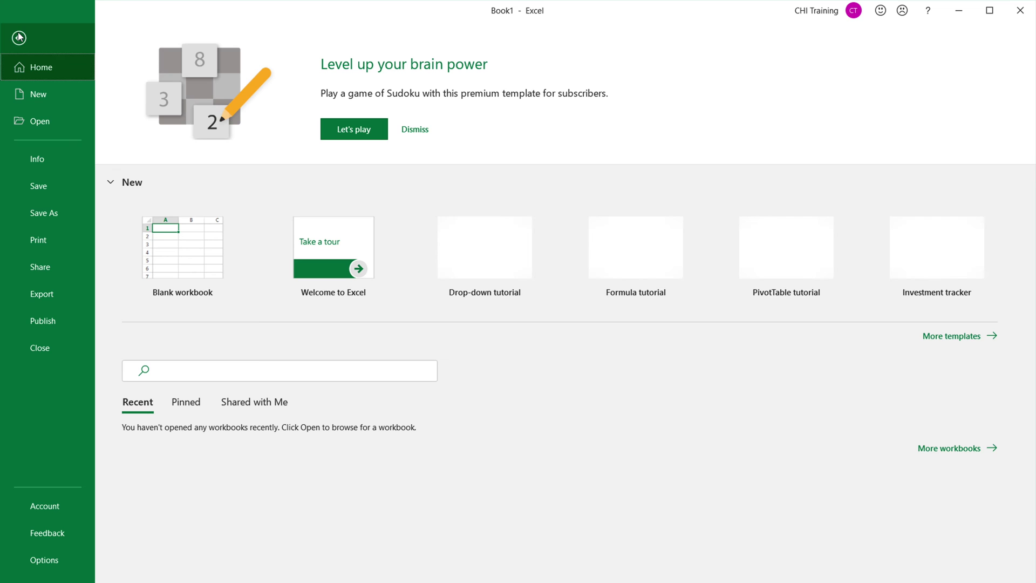
left_click(63, 559)
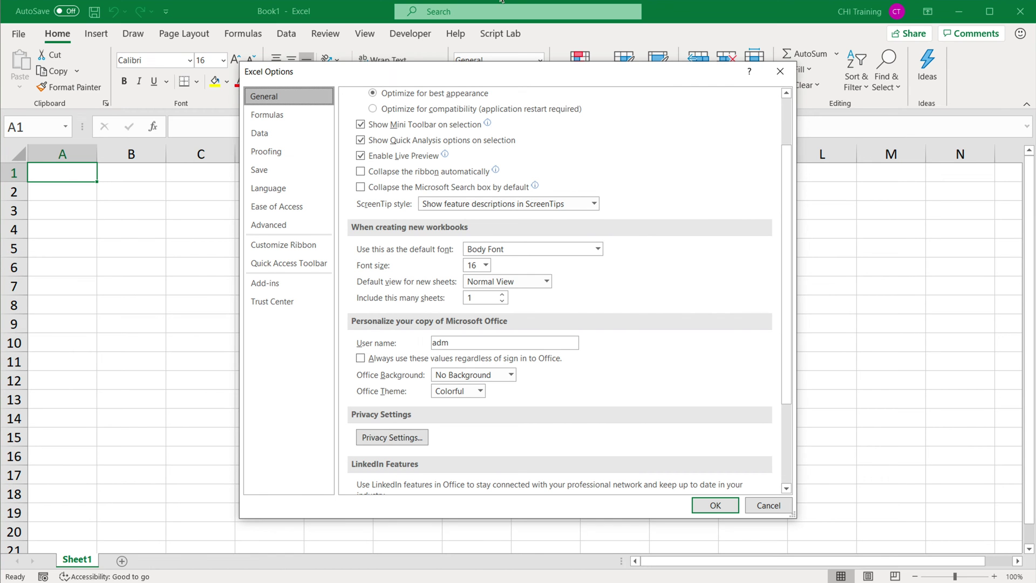
left_click(285, 290)
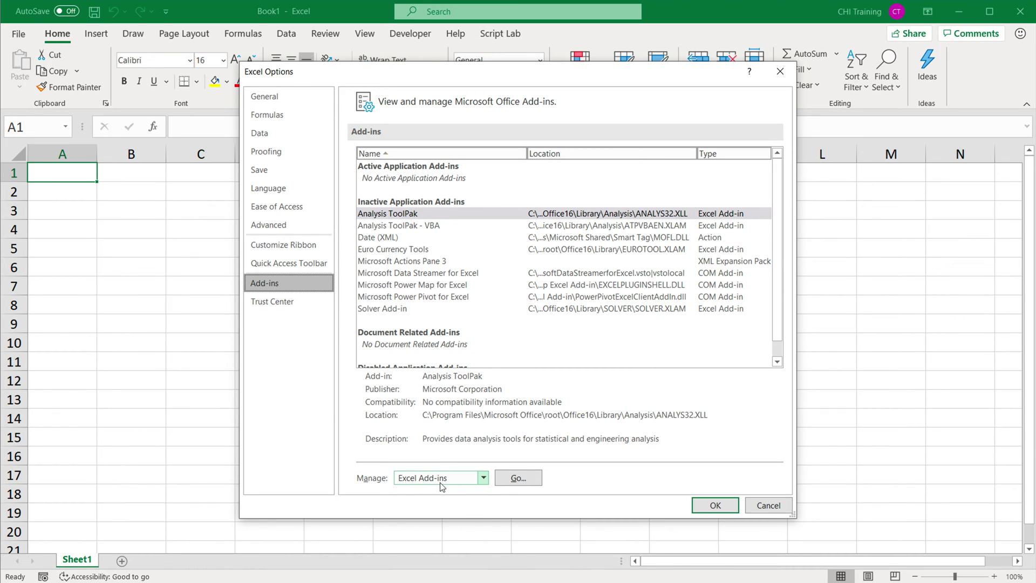
left_click(442, 479)
left_click(425, 507)
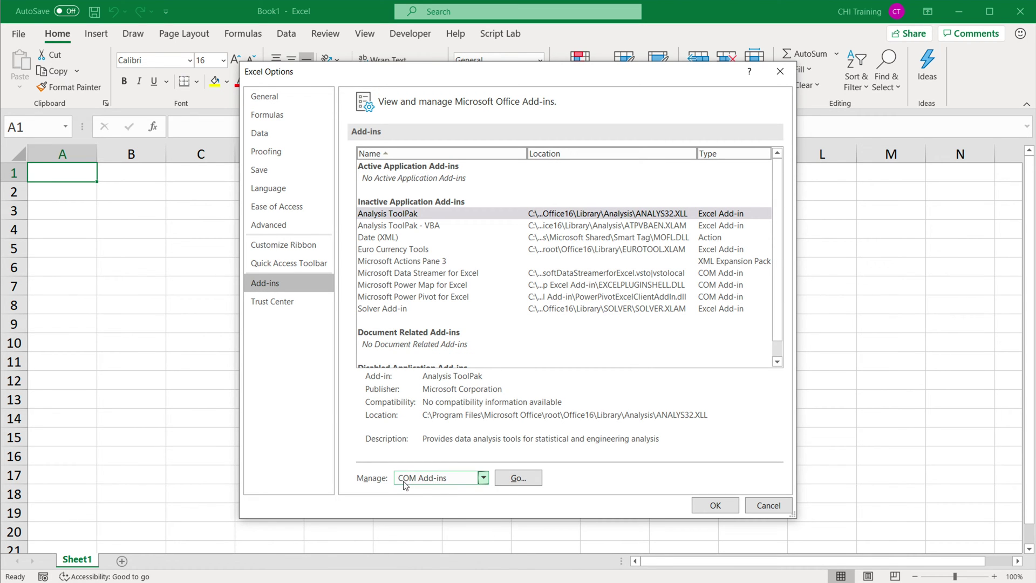
left_click(422, 483)
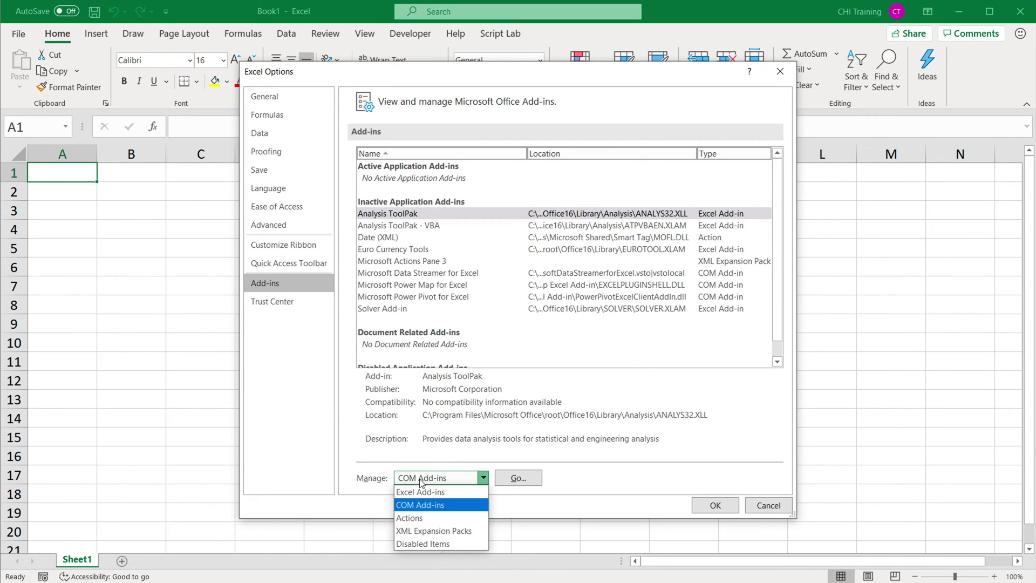
left_click(427, 505)
left_click(518, 481)
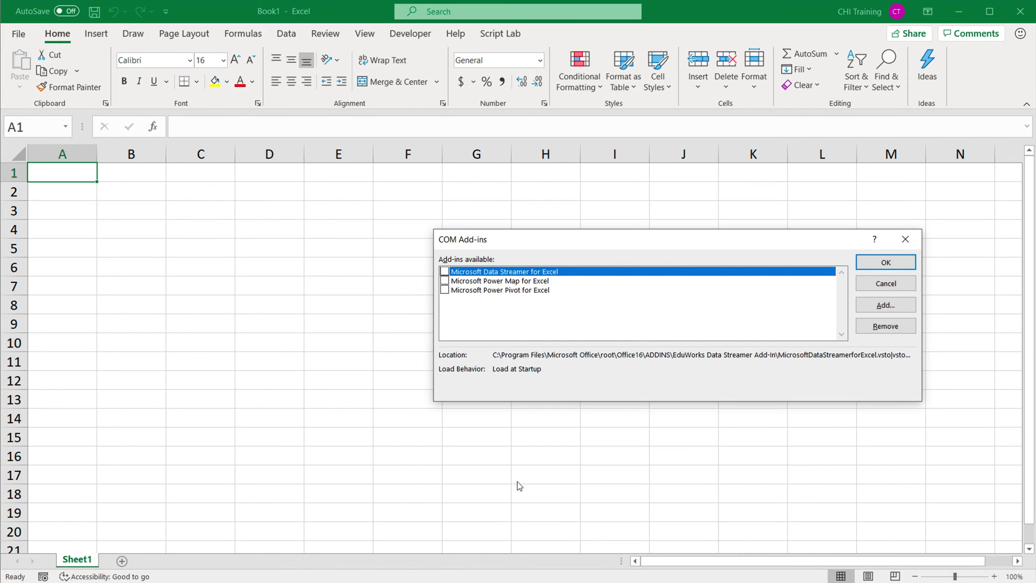
left_click(444, 290)
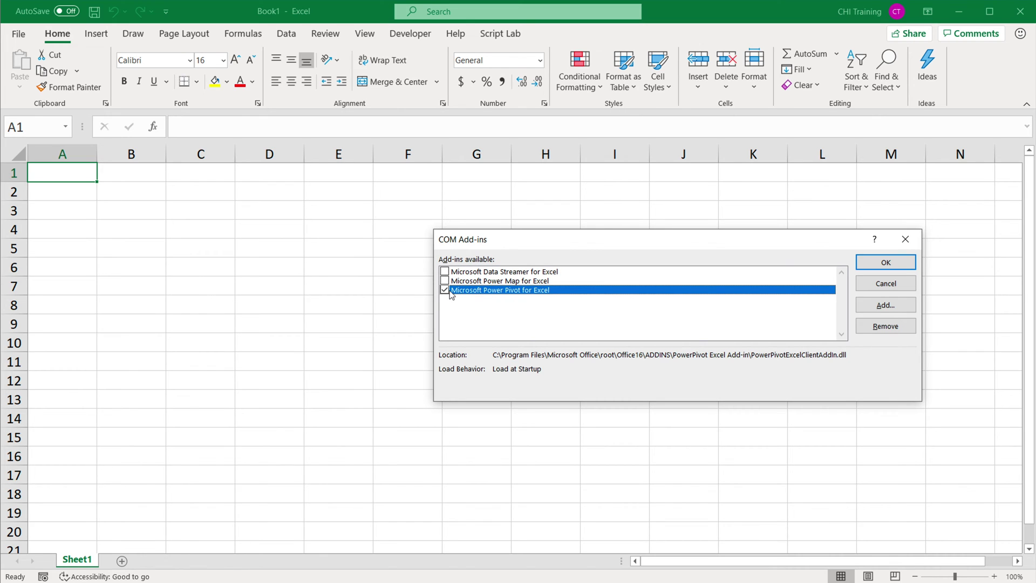
left_click(886, 262)
left_click(559, 36)
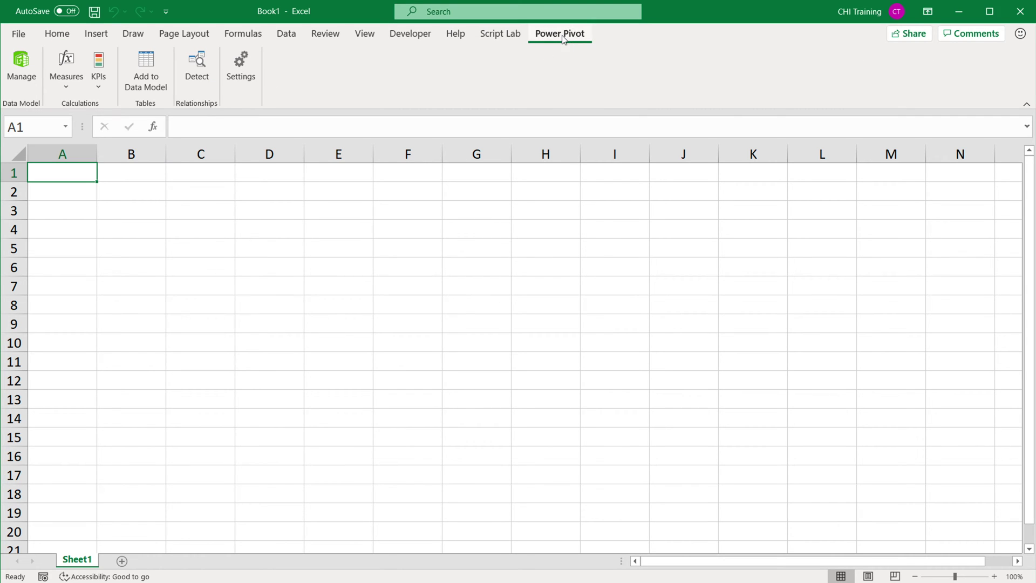
Step: Open the Power Pivot data model window and maximize it
left_click(22, 70)
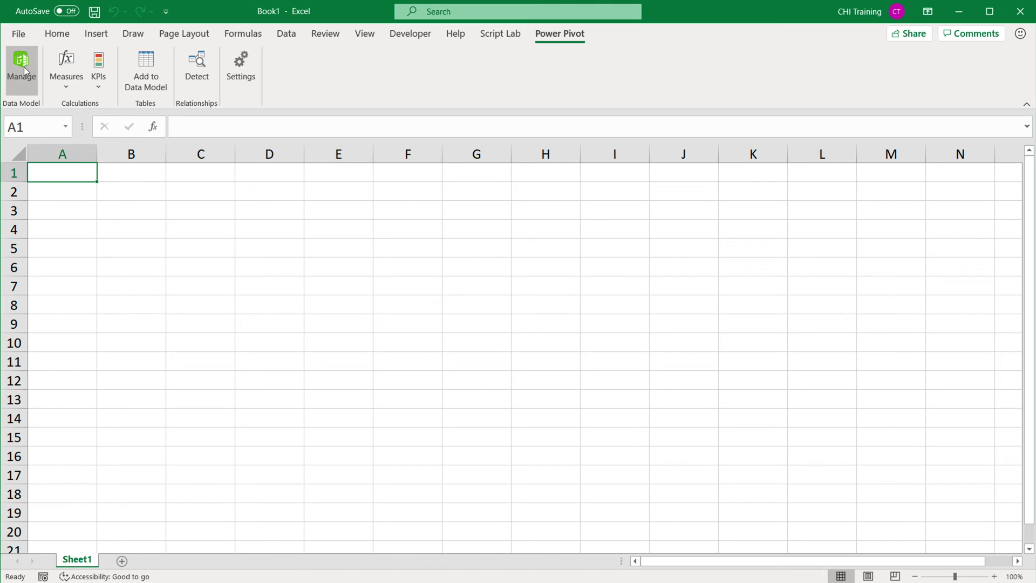
left_click(25, 71)
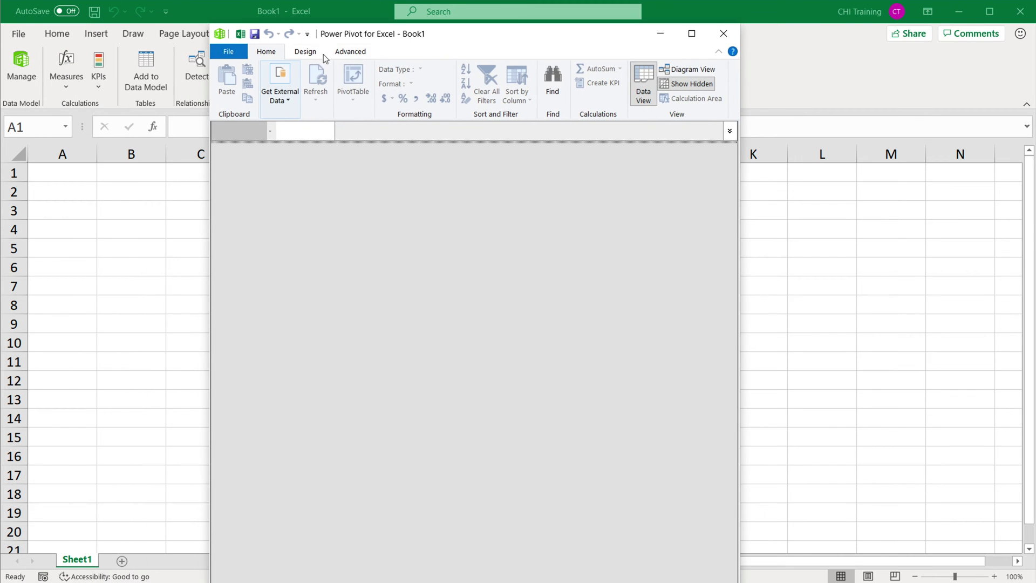
left_click_drag(259, 39, 252, 33)
mouse_move(543, 578)
left_mouse_down()
mouse_move(704, 539)
mouse_move(1004, 538)
left_mouse_up()
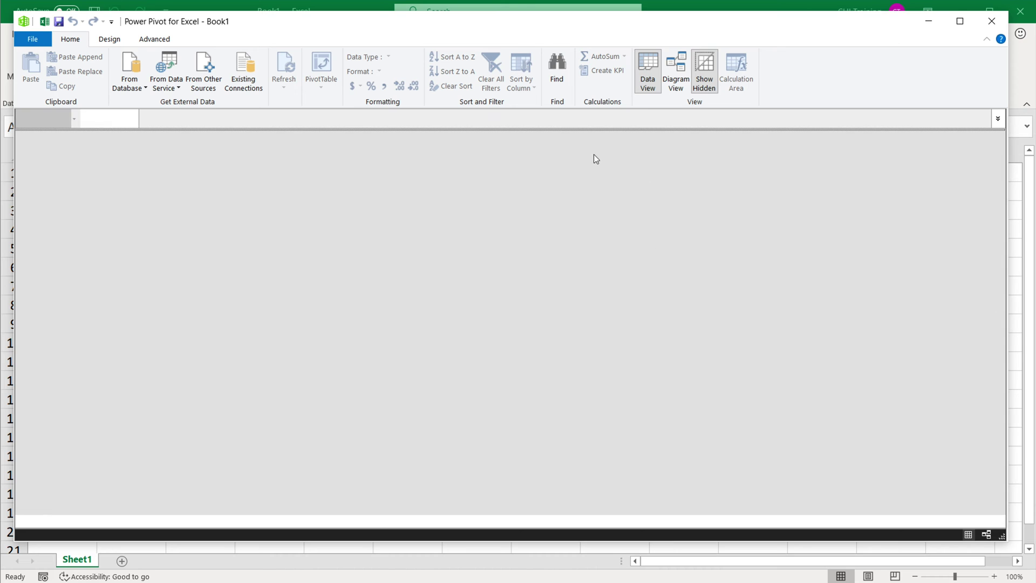
Step: Choose Text File as the source and load the Crimes CSV from the POWERPIVOT folder
left_click(209, 77)
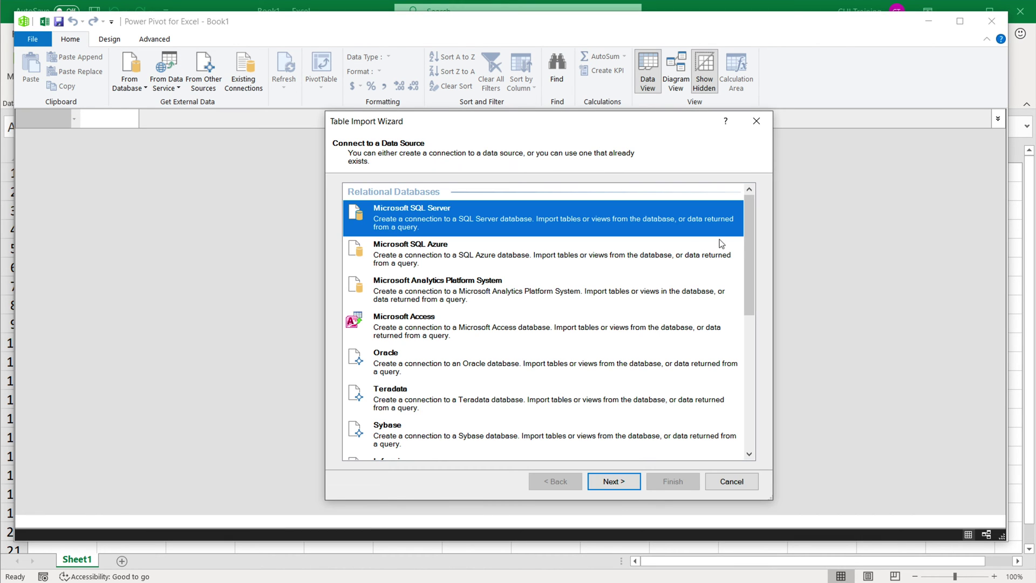
left_click_drag(748, 234, 741, 379)
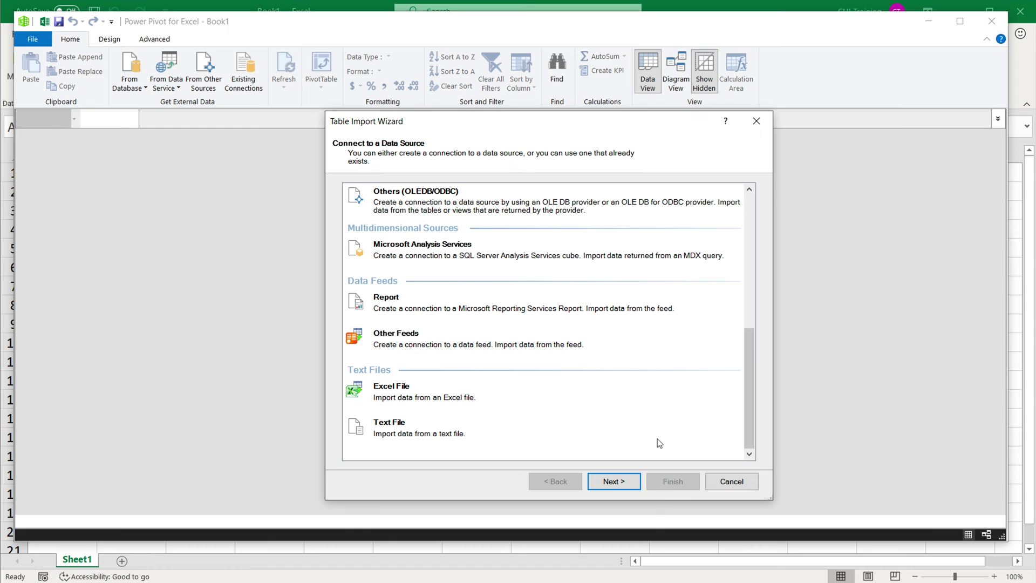
left_click(393, 441)
left_click(625, 481)
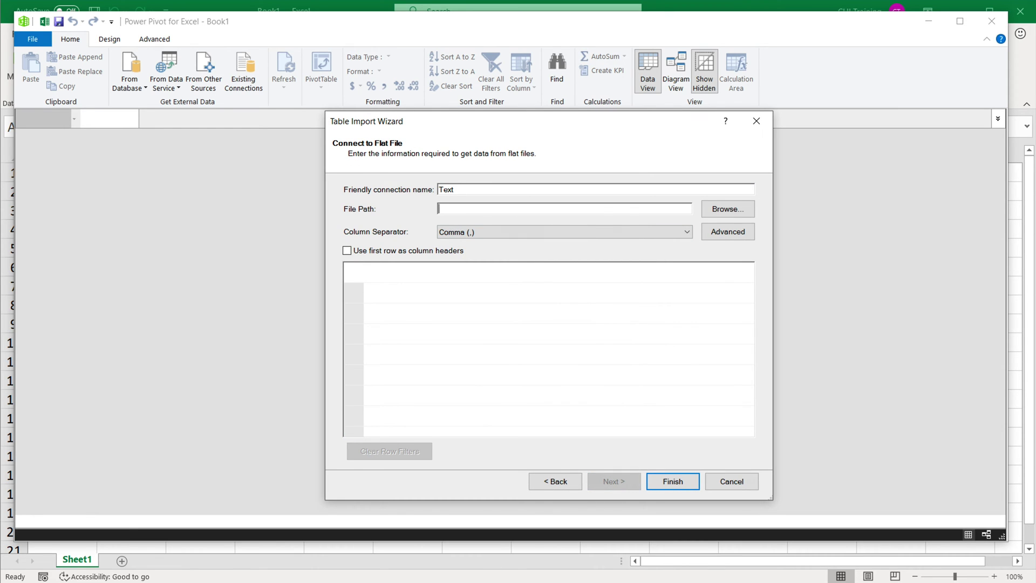
left_click(729, 210)
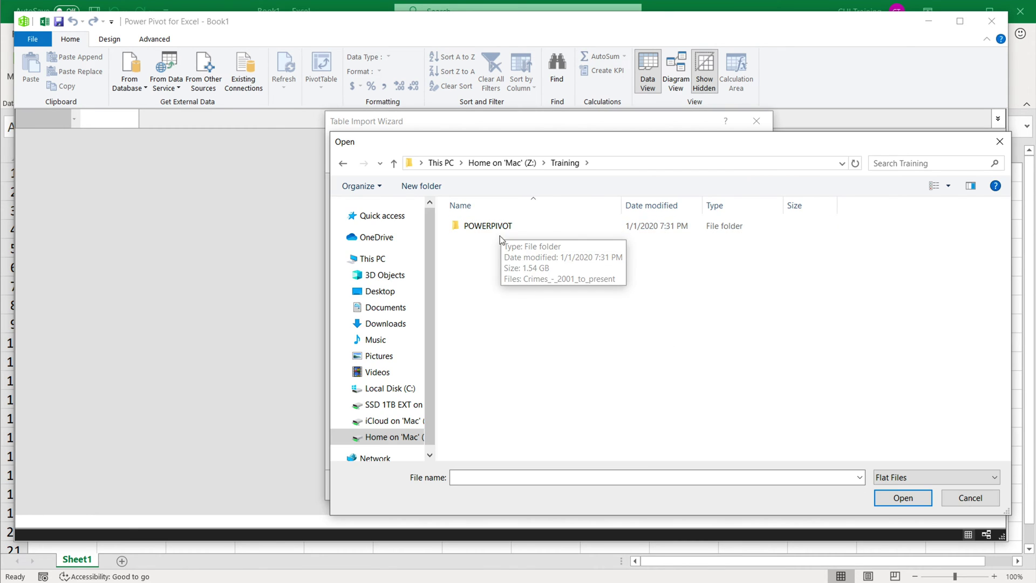
left_click(491, 225)
double_click(493, 230)
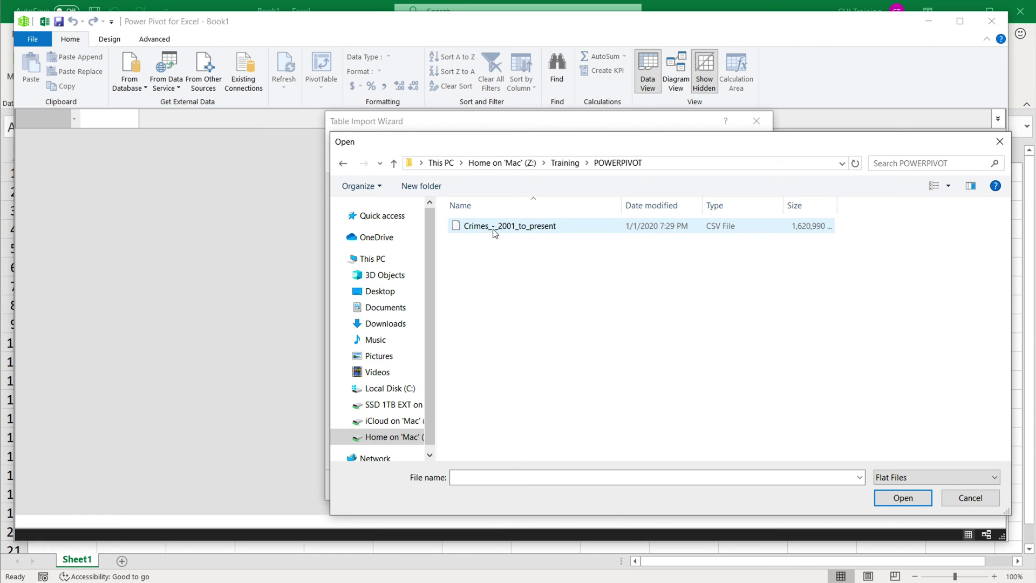
left_click(519, 236)
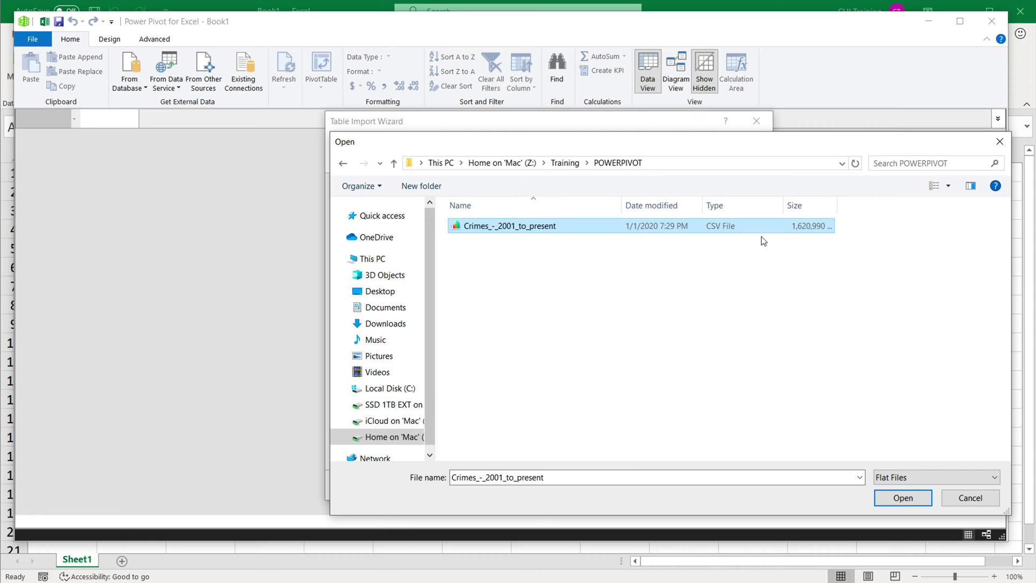
mouse_move(807, 205)
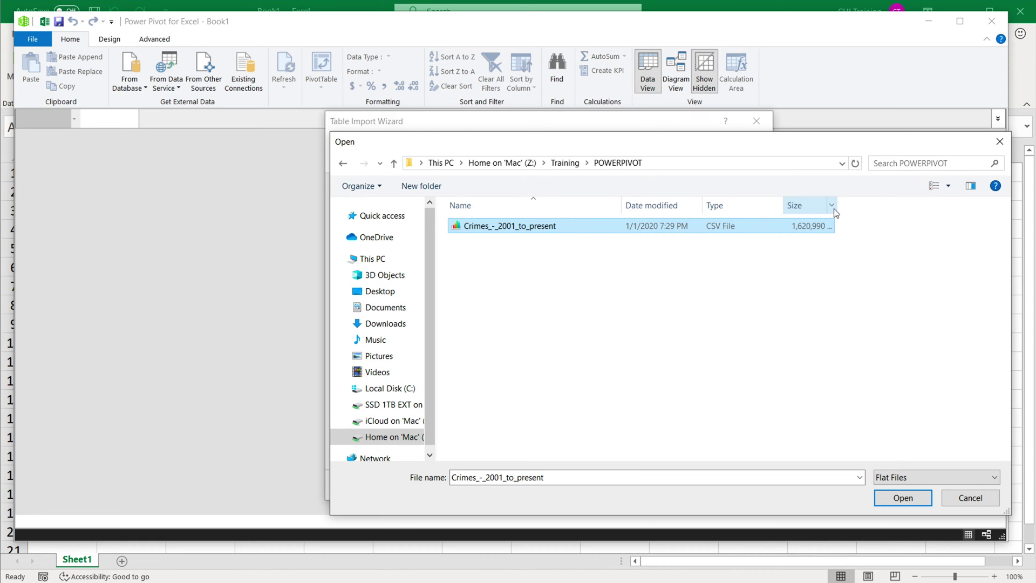
left_click_drag(836, 206, 881, 206)
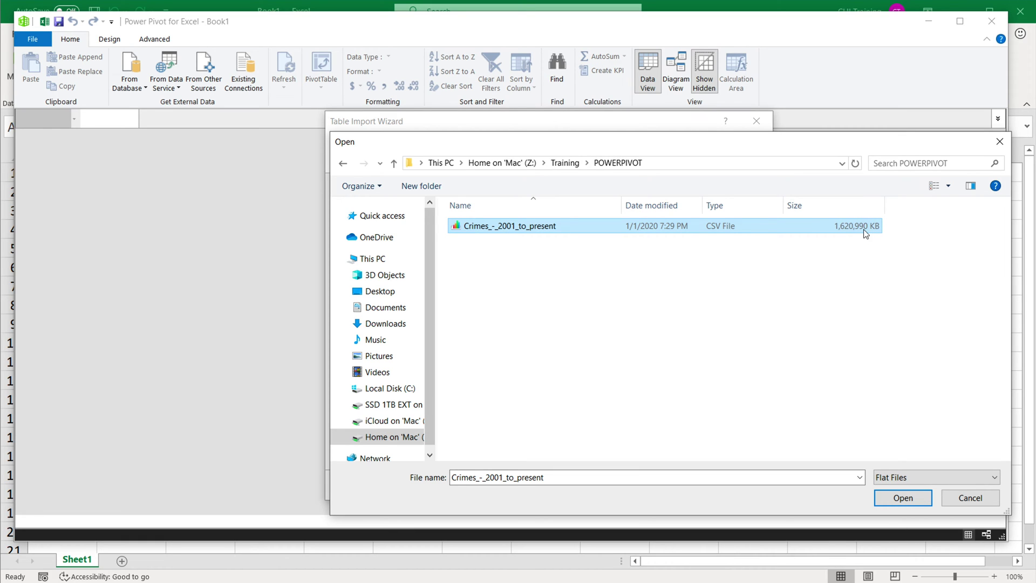
left_click(903, 497)
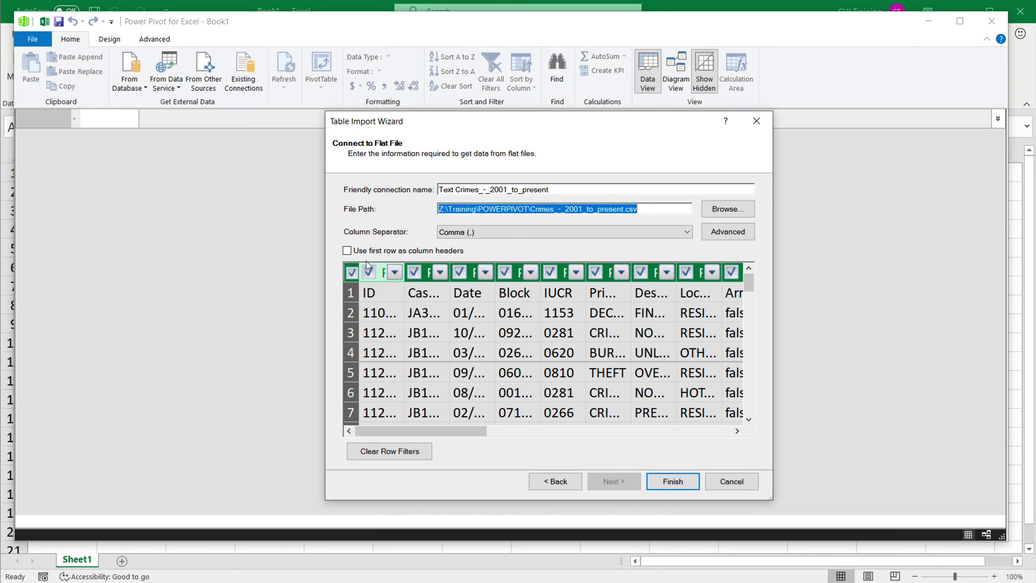
Step: Use the first row as headers and exclude the ID and Case Number columns
left_click(349, 250)
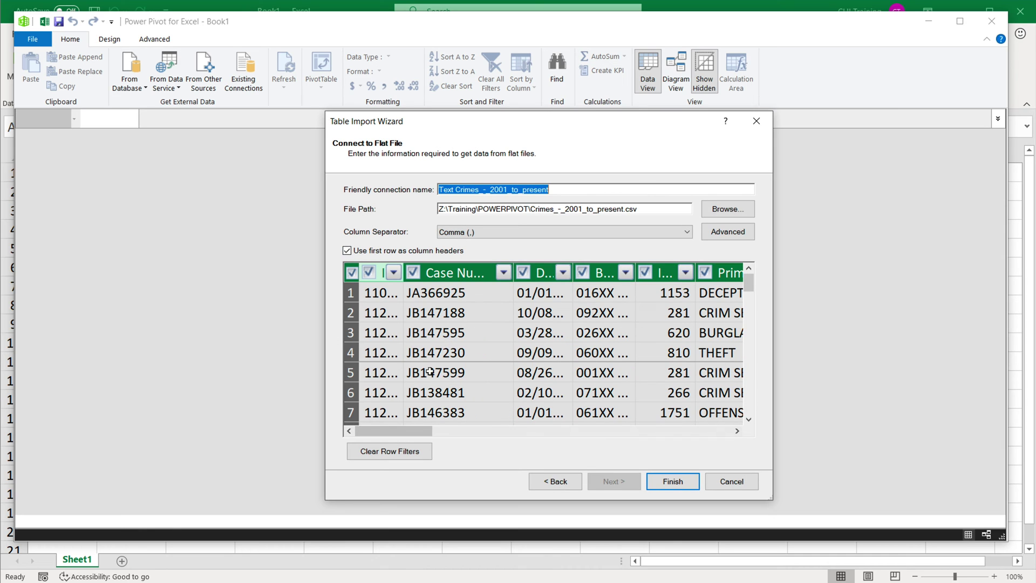
left_click(402, 270)
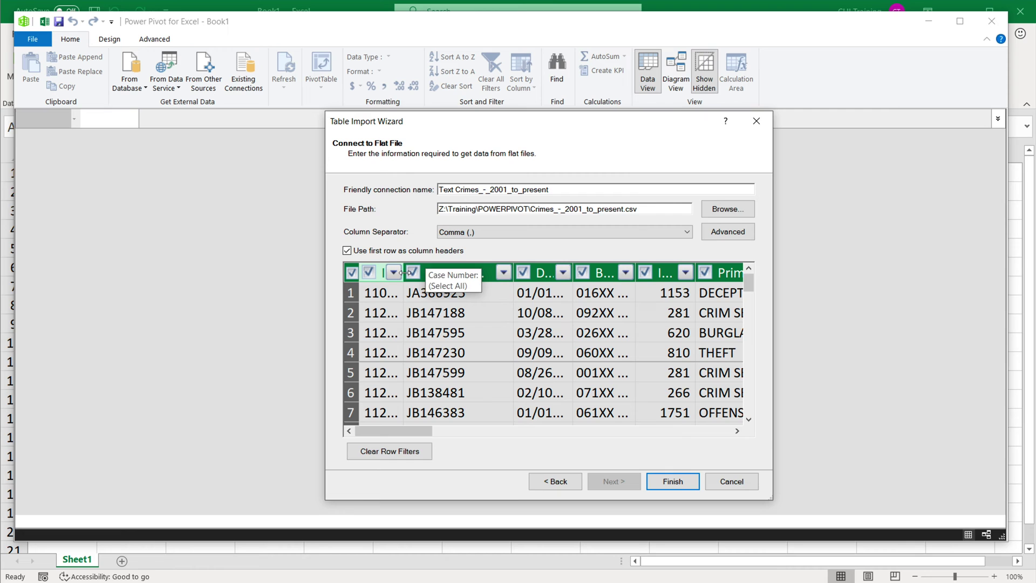
left_click_drag(403, 271, 493, 270)
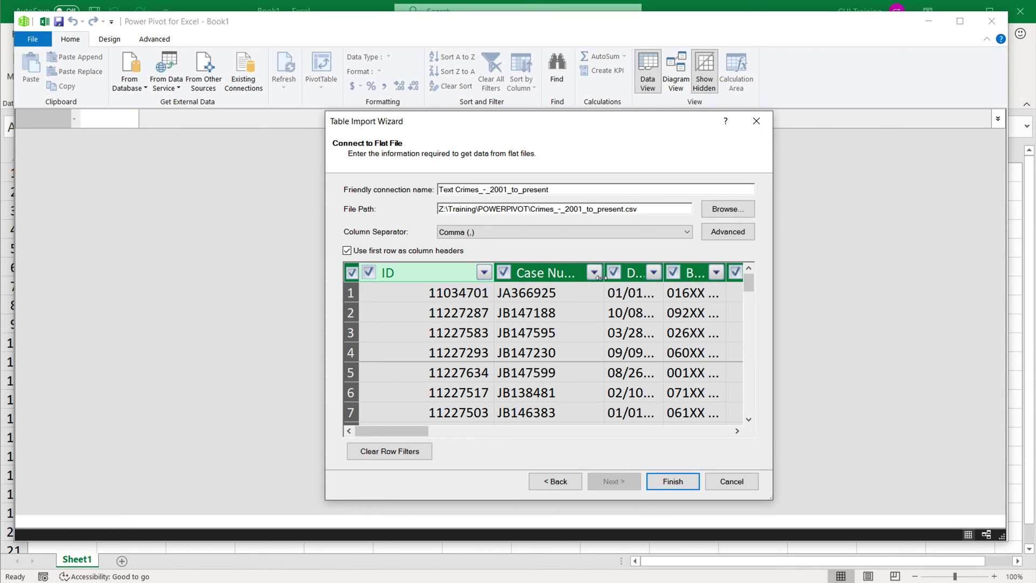
left_click(503, 276)
left_click(369, 275)
left_click_drag(427, 431, 466, 425)
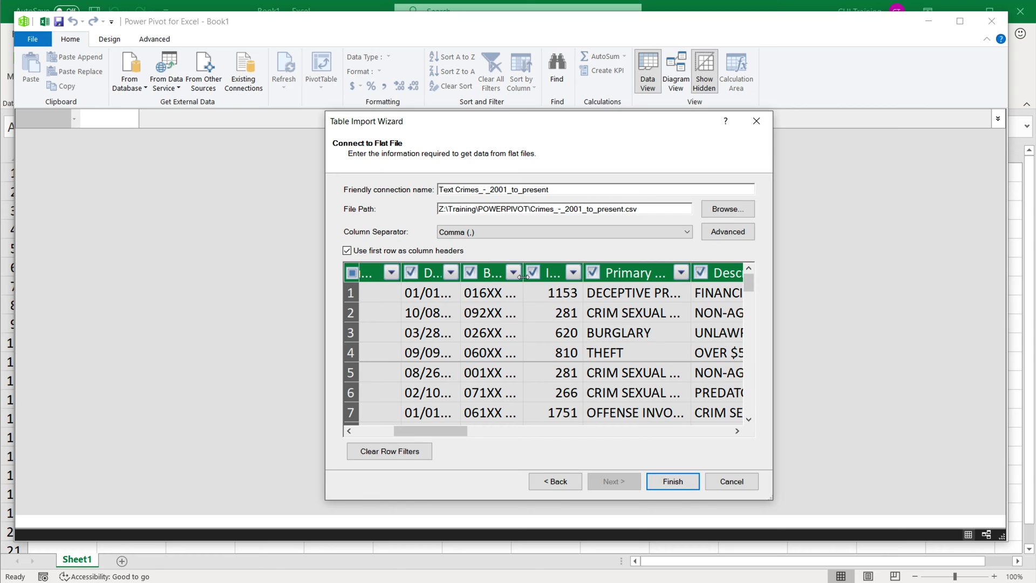
Step: Exclude Block, widening the IUCR, Description and Location Description columns to read them
left_click_drag(523, 276, 629, 276)
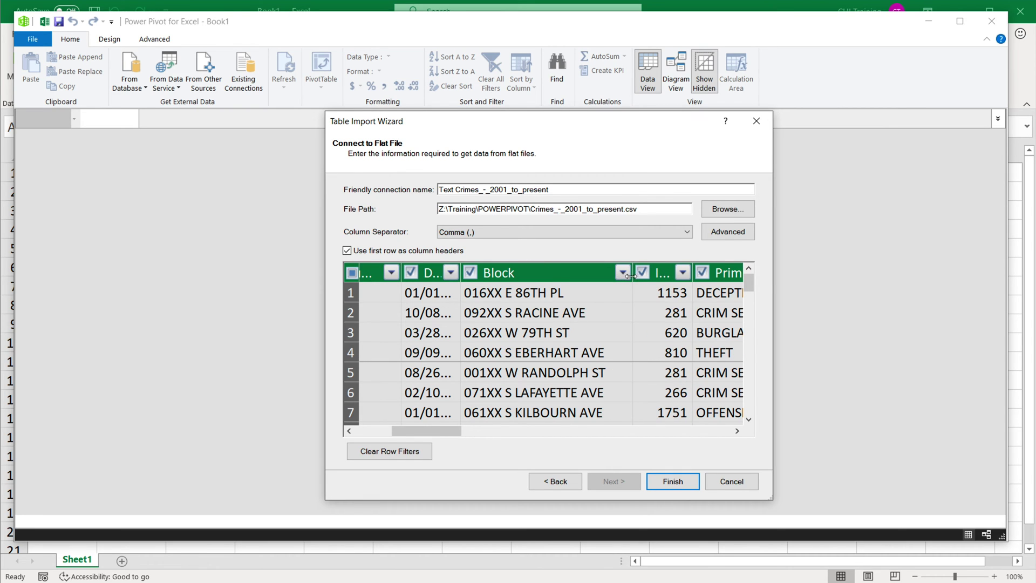
left_click(471, 273)
left_click_drag(426, 432, 454, 432)
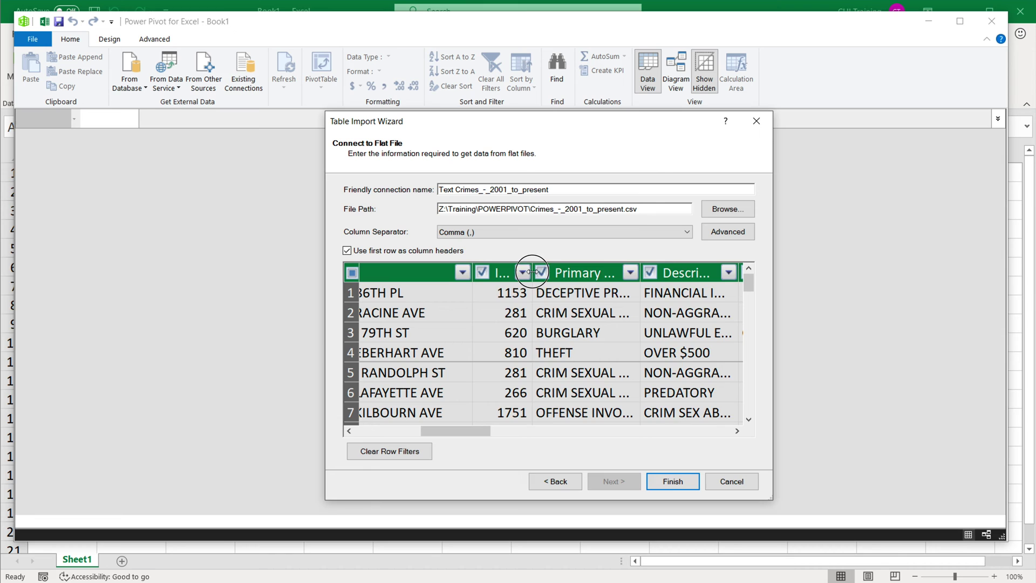
double_click(532, 273)
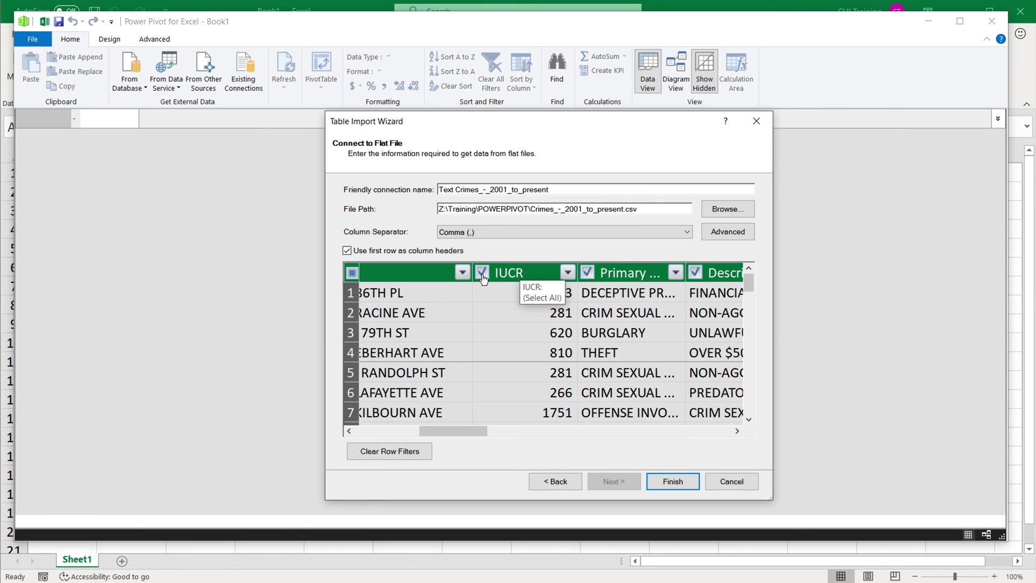
left_click_drag(463, 431, 491, 437)
left_click_drag(542, 272, 590, 273)
left_click_drag(477, 431, 502, 431)
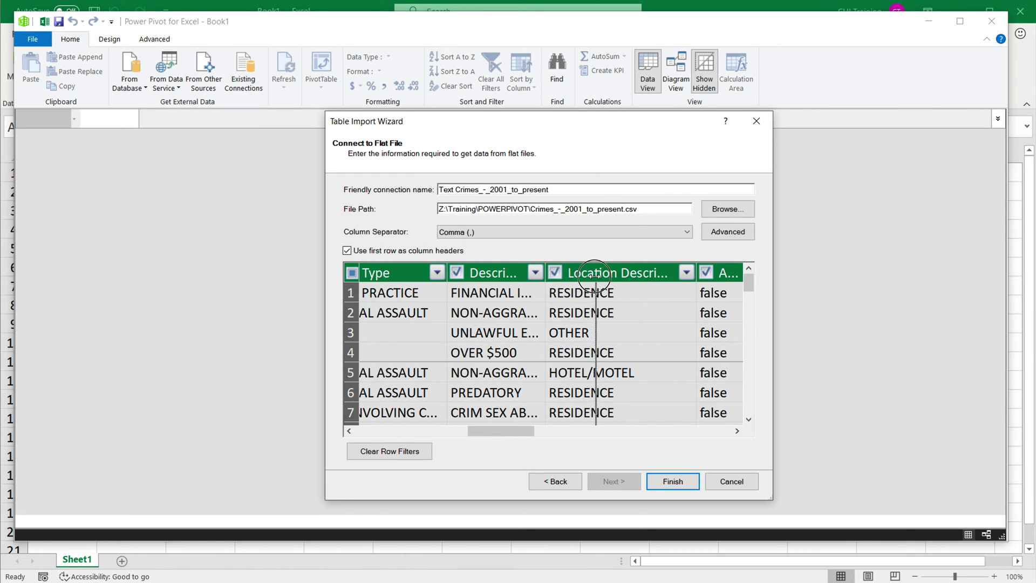
left_click_drag(544, 279, 599, 283)
left_click_drag(508, 431, 537, 431)
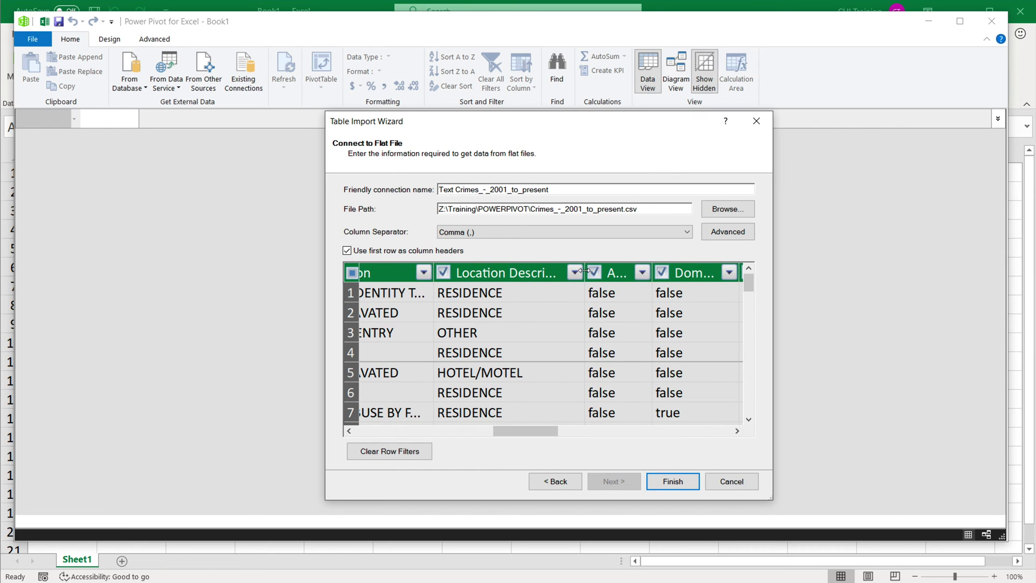
left_click_drag(585, 273, 662, 279)
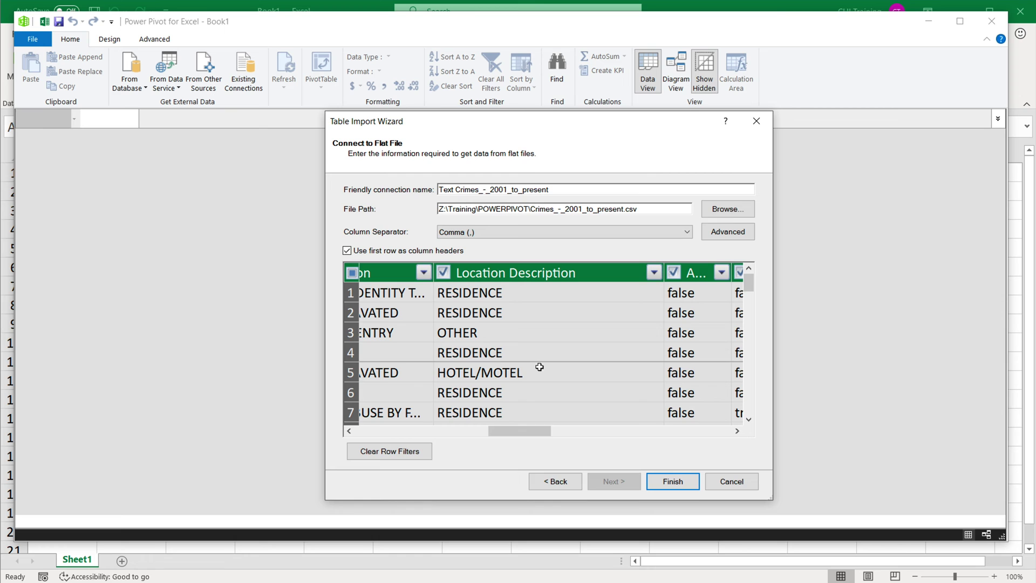
left_click_drag(515, 429, 555, 429)
left_click_drag(534, 274, 697, 274)
left_click_drag(545, 429, 575, 431)
Step: Exclude Domestic, Beat, Y Coordinate, Updated On, Longitude and Latitude from the import
left_click(488, 273)
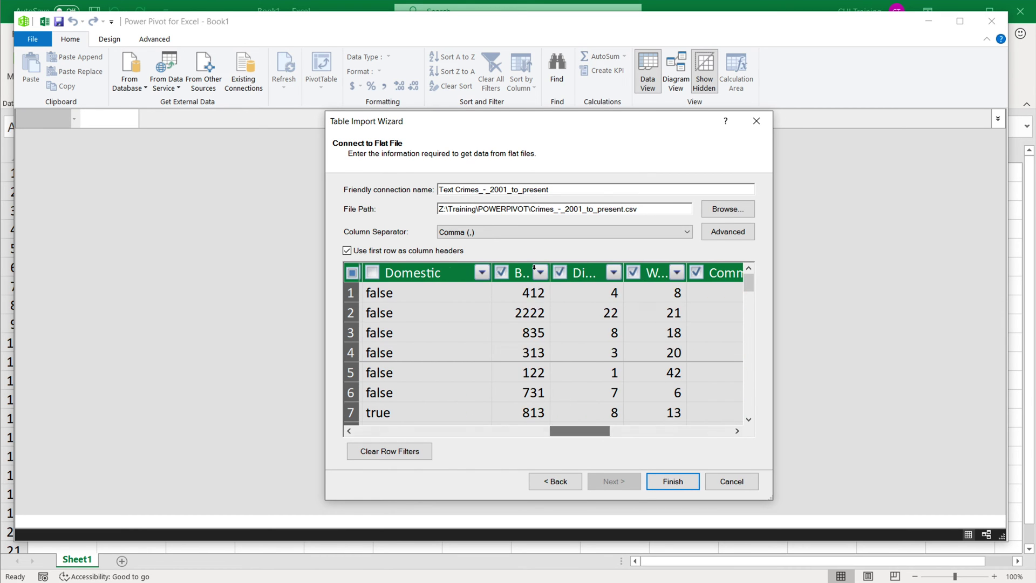
left_click_drag(544, 273, 605, 273)
left_click(501, 272)
left_click(613, 272)
left_click_drag(560, 430, 702, 431)
left_click(678, 274)
left_click_drag(645, 273, 657, 274)
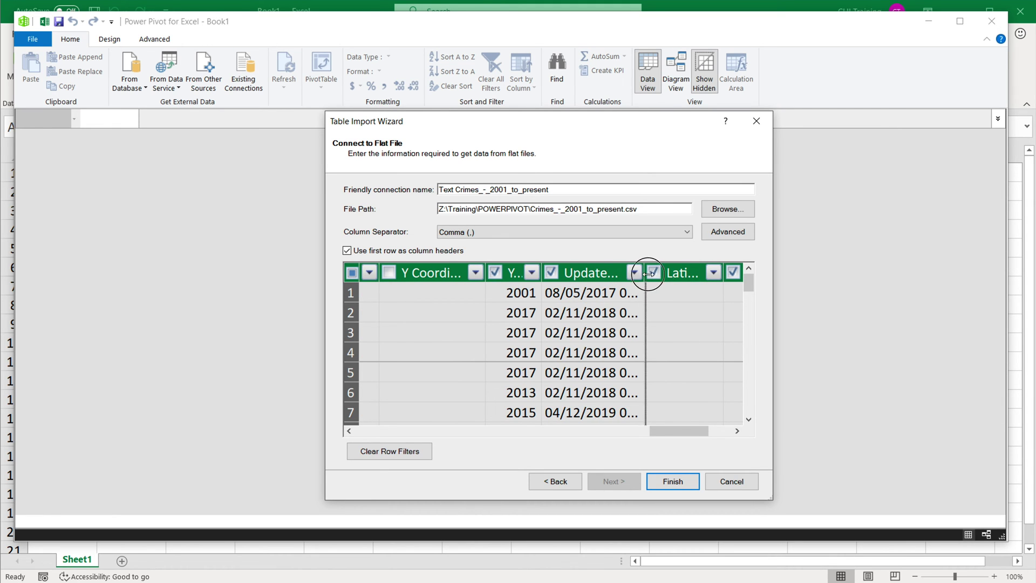
left_click_drag(678, 431, 692, 431)
left_click(454, 273)
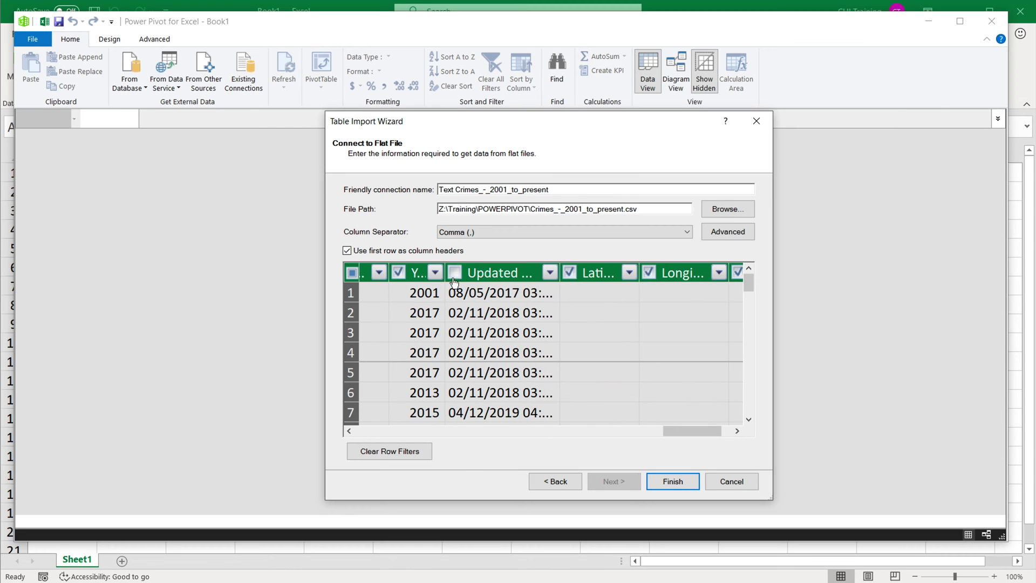
left_click(647, 273)
left_click_drag(748, 283, 751, 300)
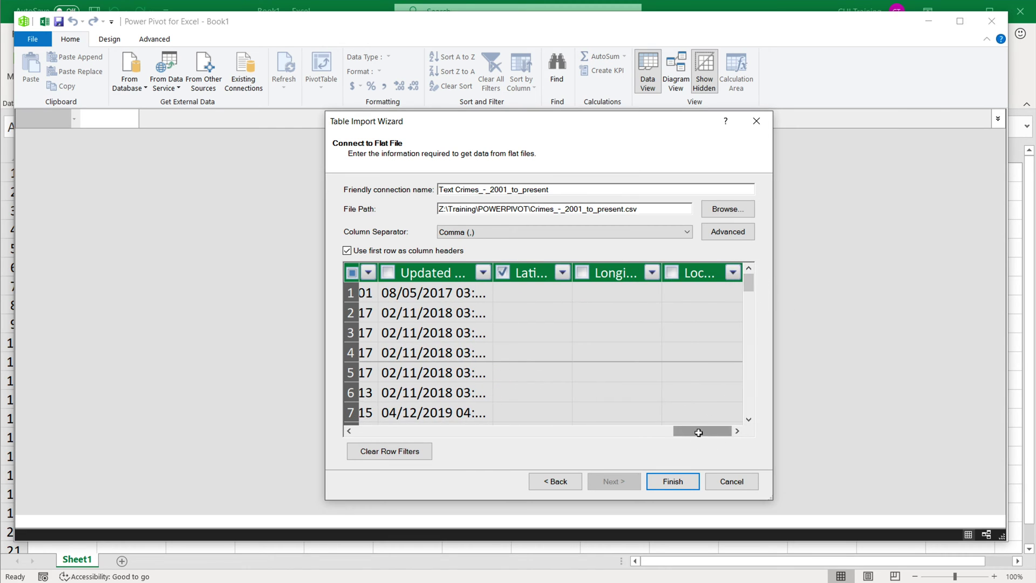
left_click_drag(694, 431, 688, 431)
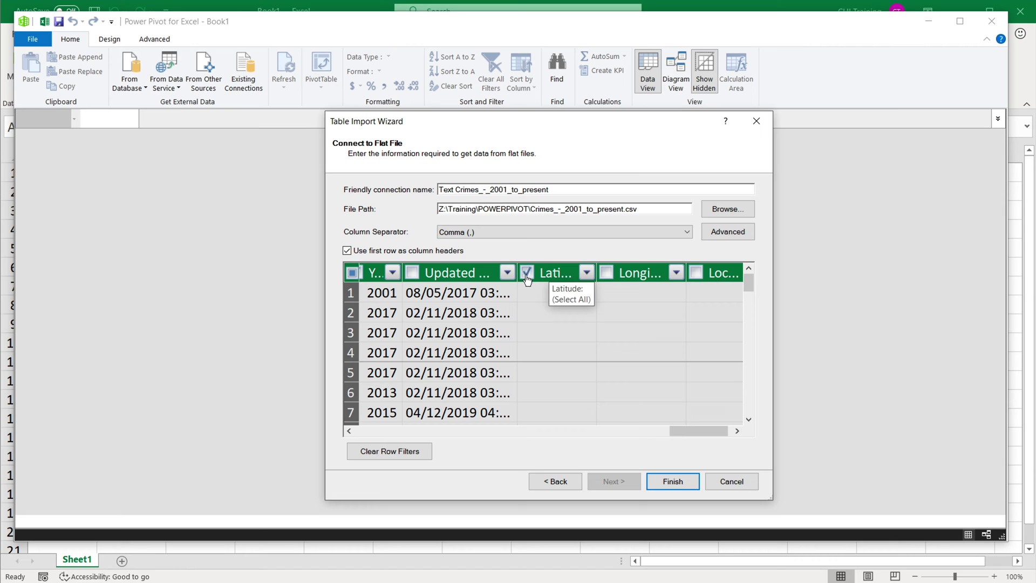
left_click(529, 274)
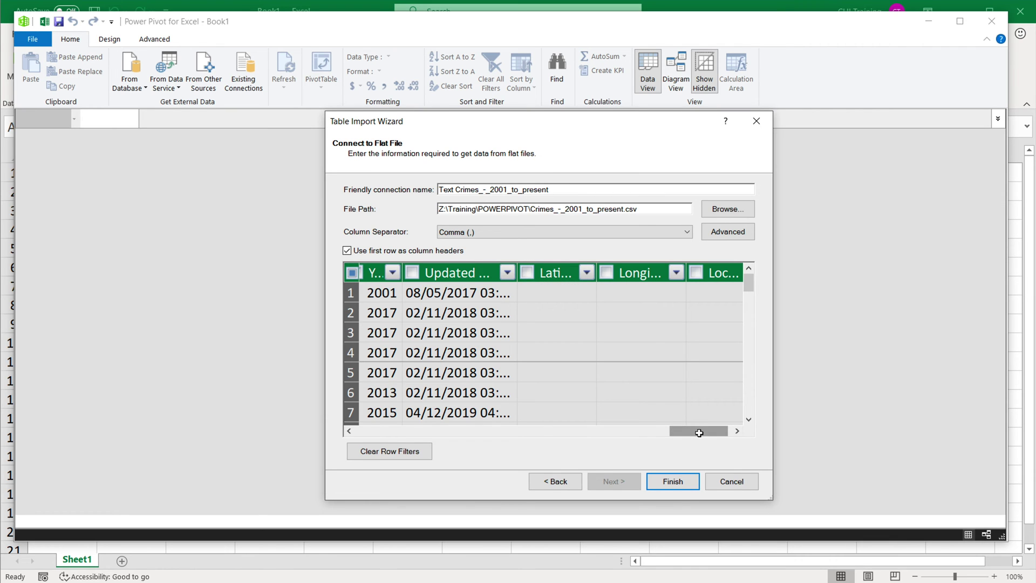
left_click_drag(699, 431, 377, 427)
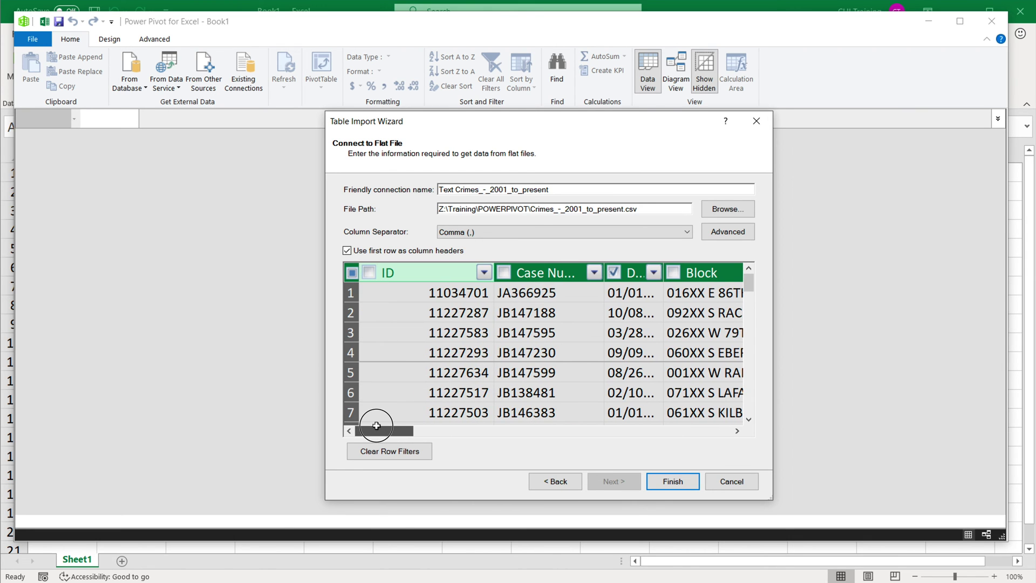
Step: Finish the import, transferring 7,039,802 rows, and close the wizard
left_click(668, 486)
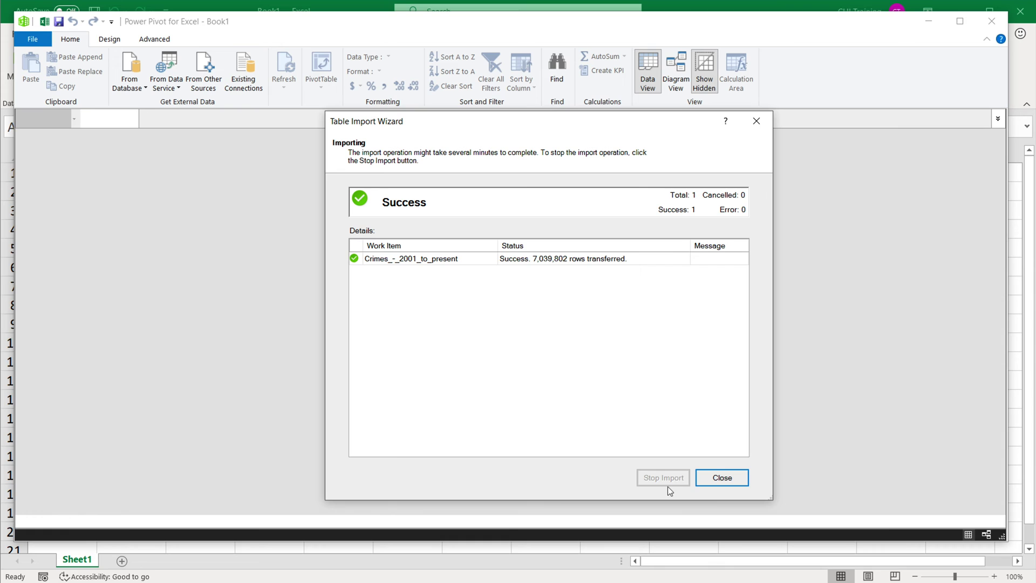
left_click(535, 263)
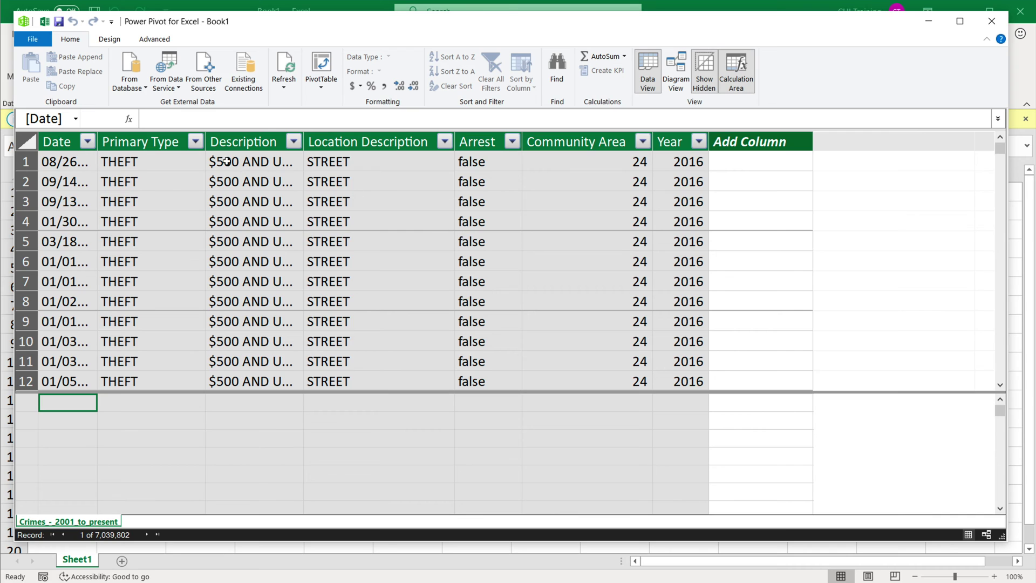
Step: Set the Date column's data type to Date and review the Community Area and Year types
left_click(59, 143)
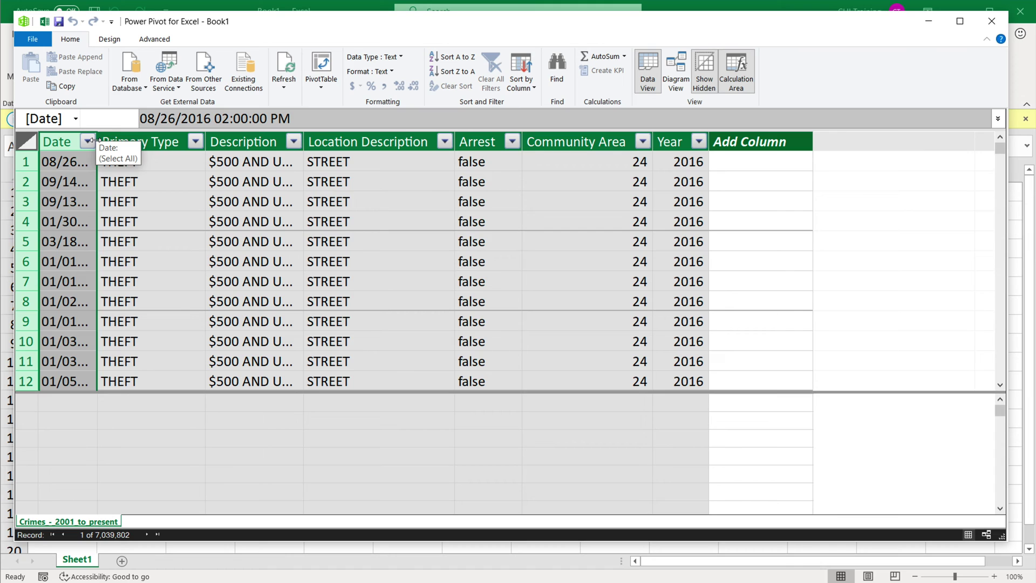
left_click_drag(98, 142, 158, 143)
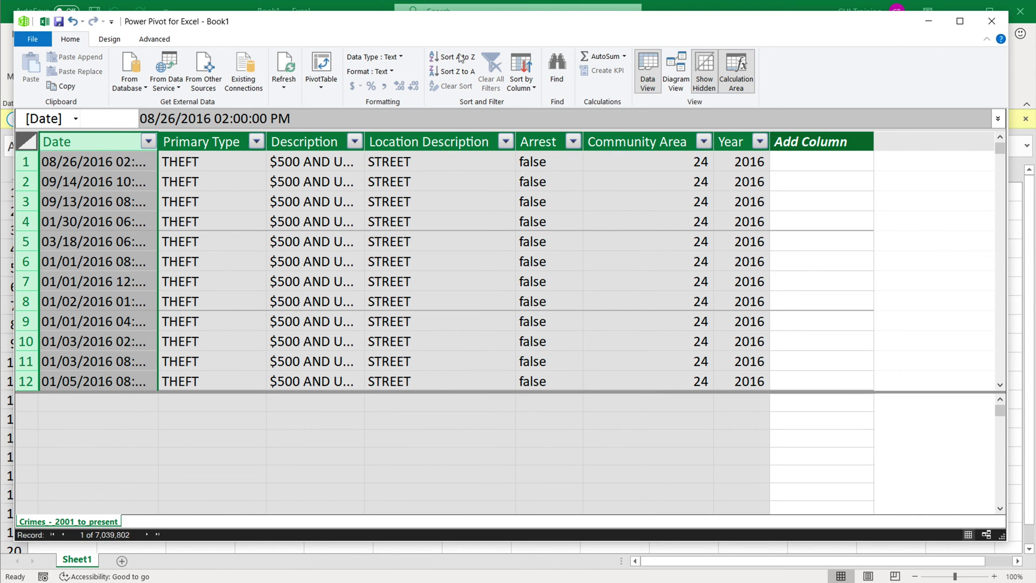
left_click(391, 57)
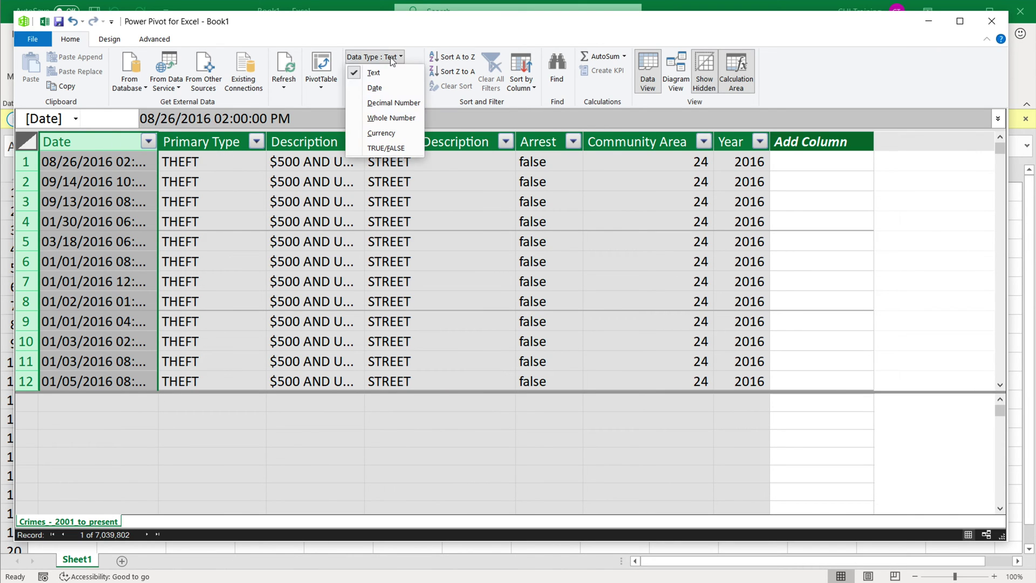
left_click(397, 88)
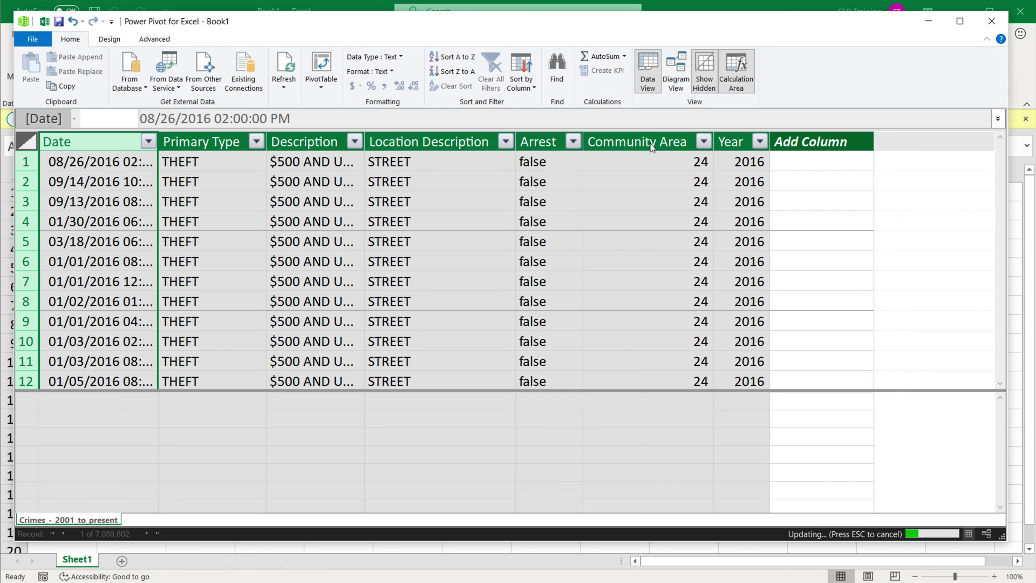
left_click(652, 145)
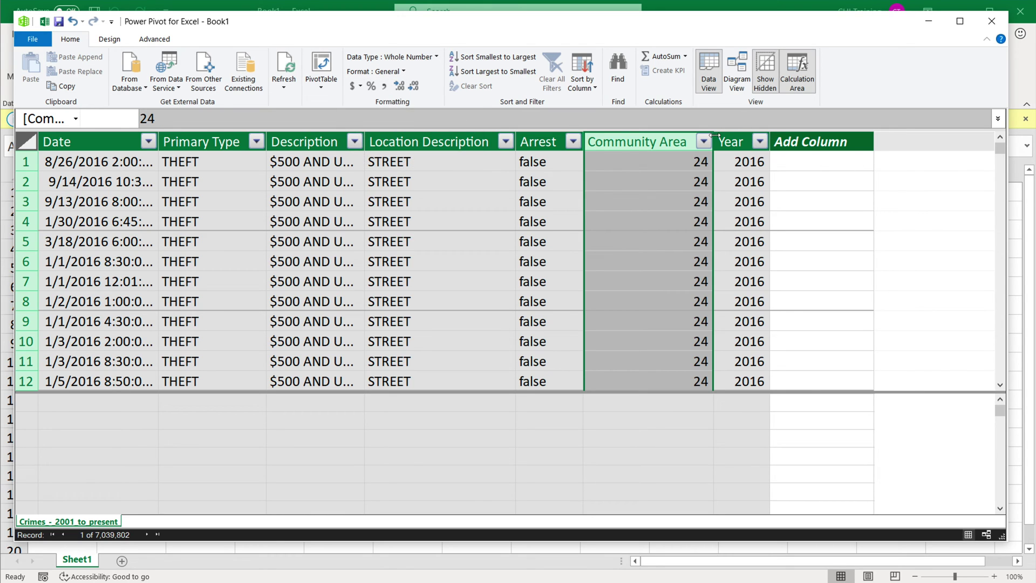
left_click(733, 142)
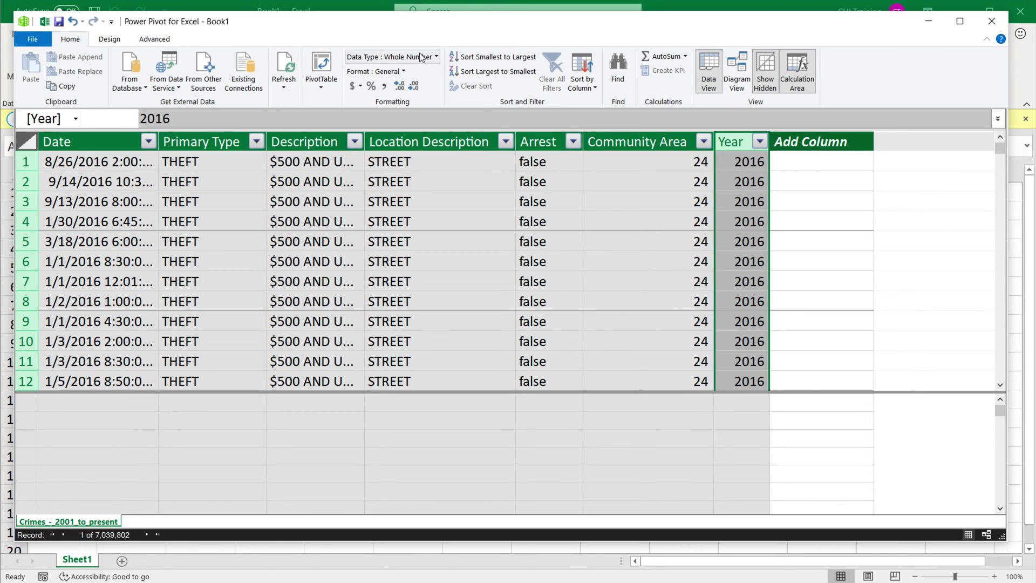
Step: Convert Arrest to TRUE/FALSE, accepting the data-loss warning, then verify the column types
left_click(536, 144)
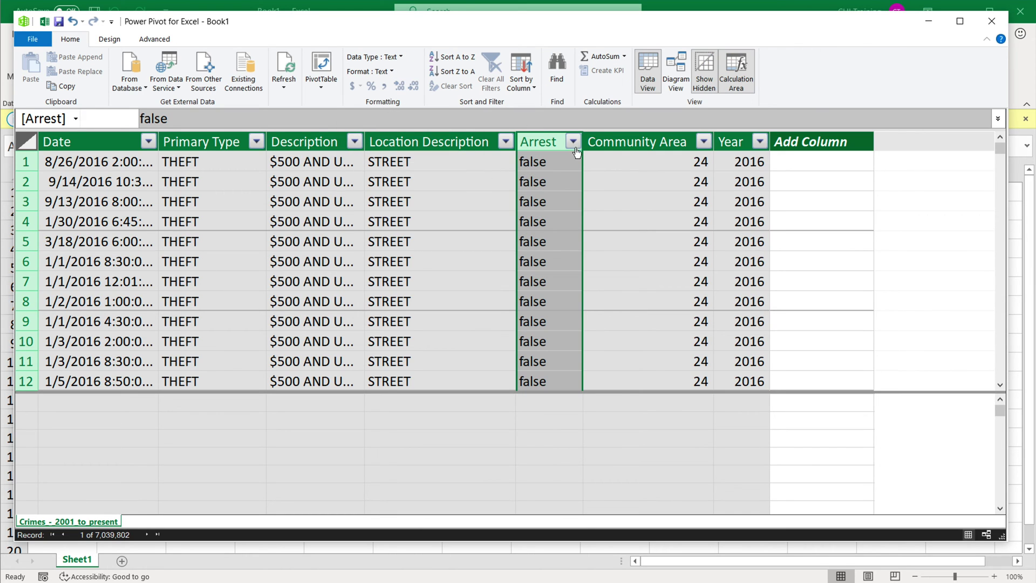
left_click(388, 63)
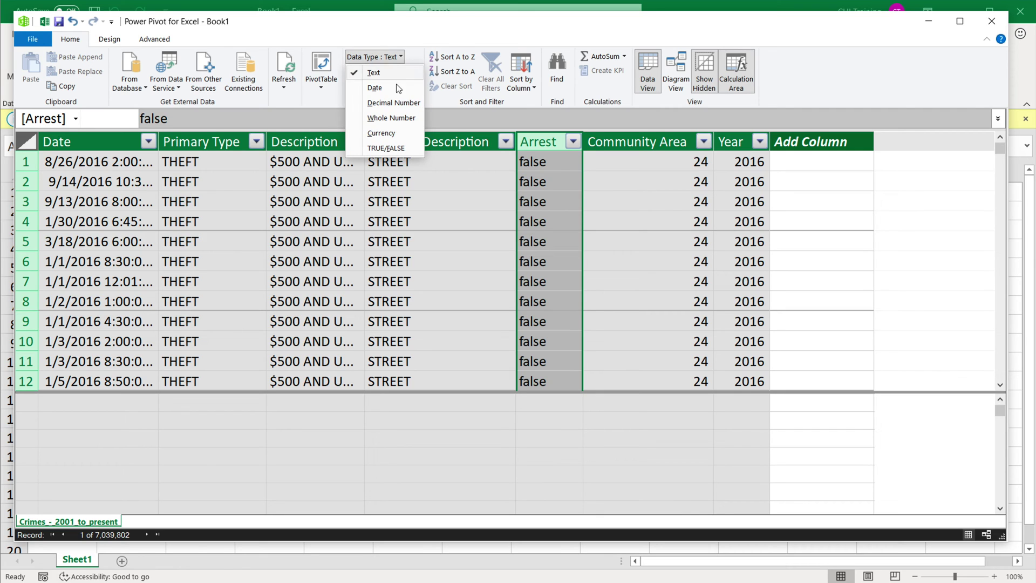
left_click(556, 145)
left_click(574, 142)
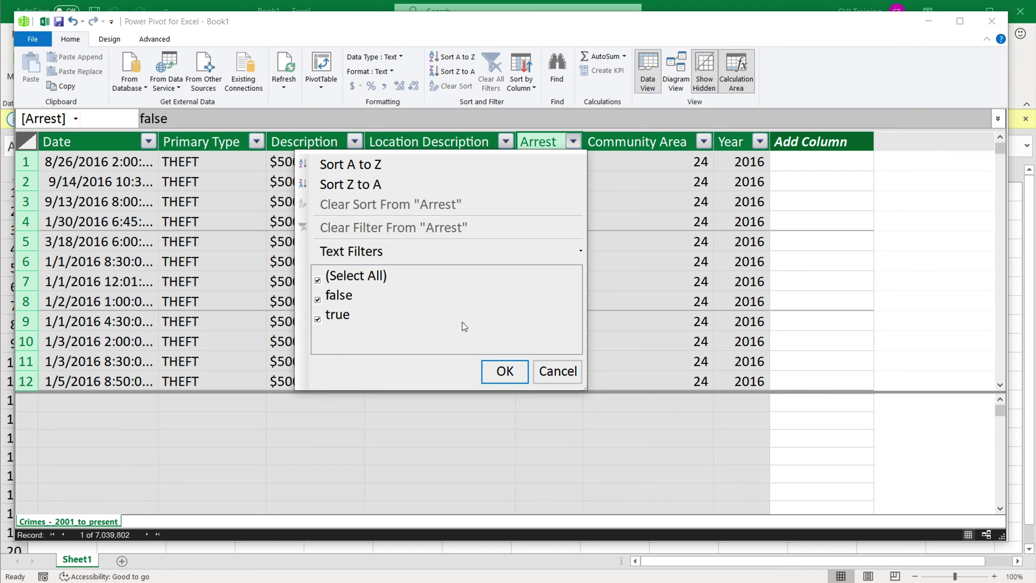
left_click(557, 372)
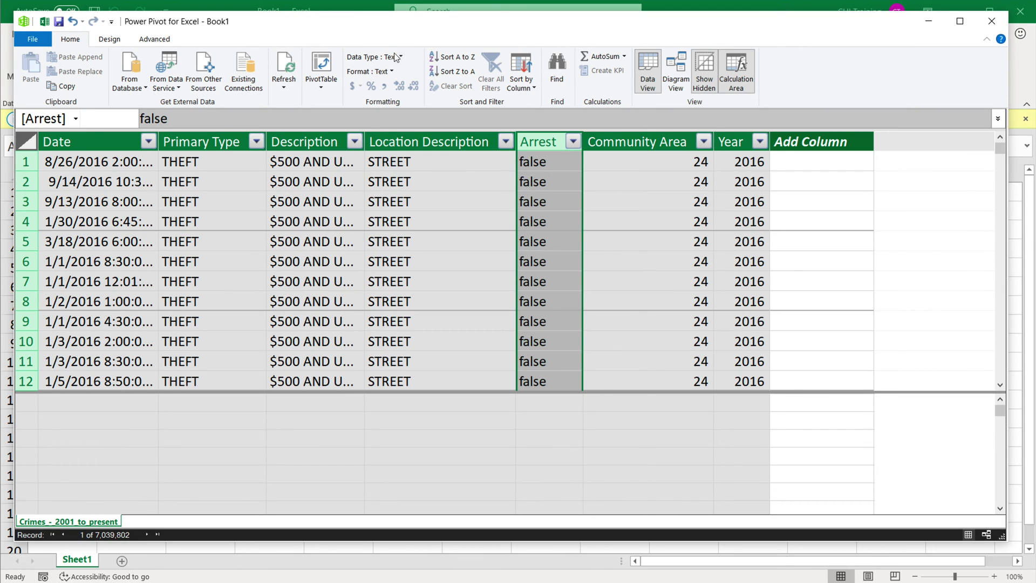
left_click(393, 57)
left_click(386, 148)
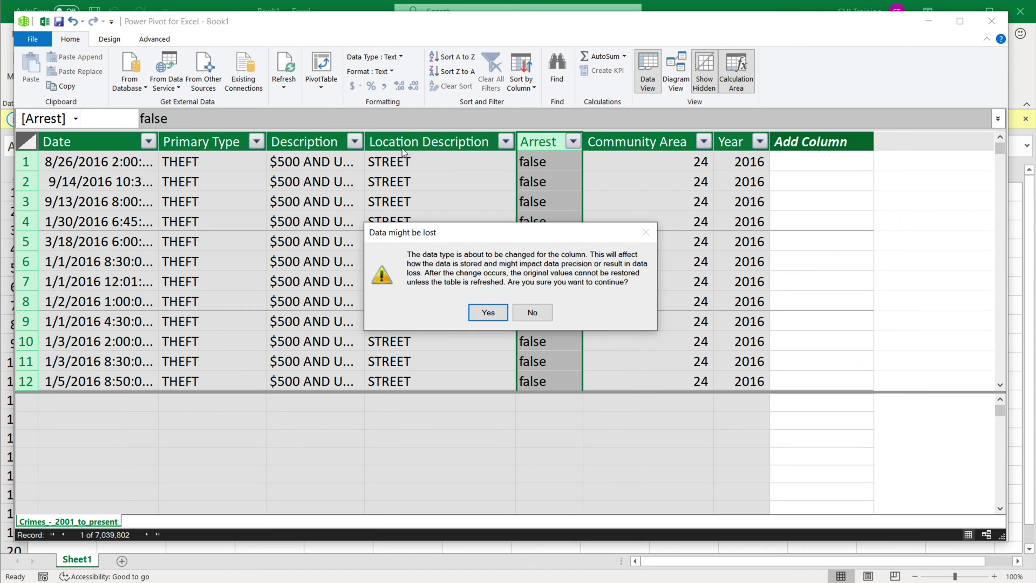
left_click(494, 314)
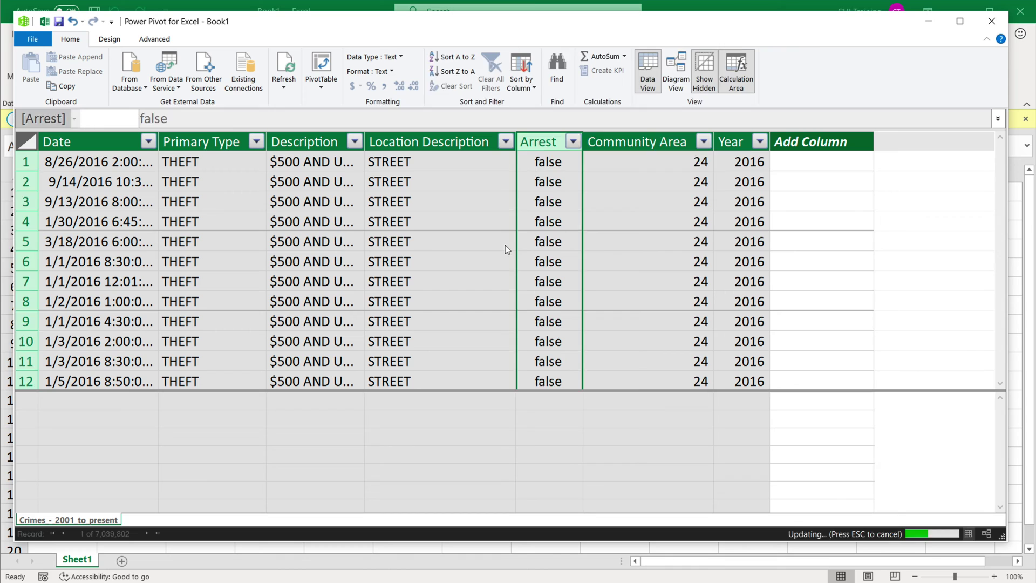
left_click(654, 146)
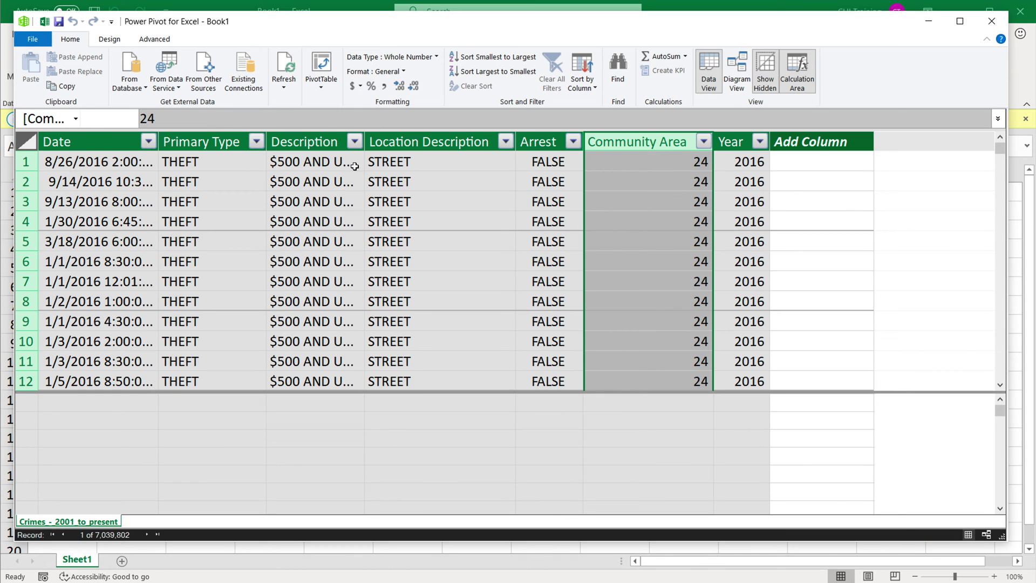
left_click(538, 143)
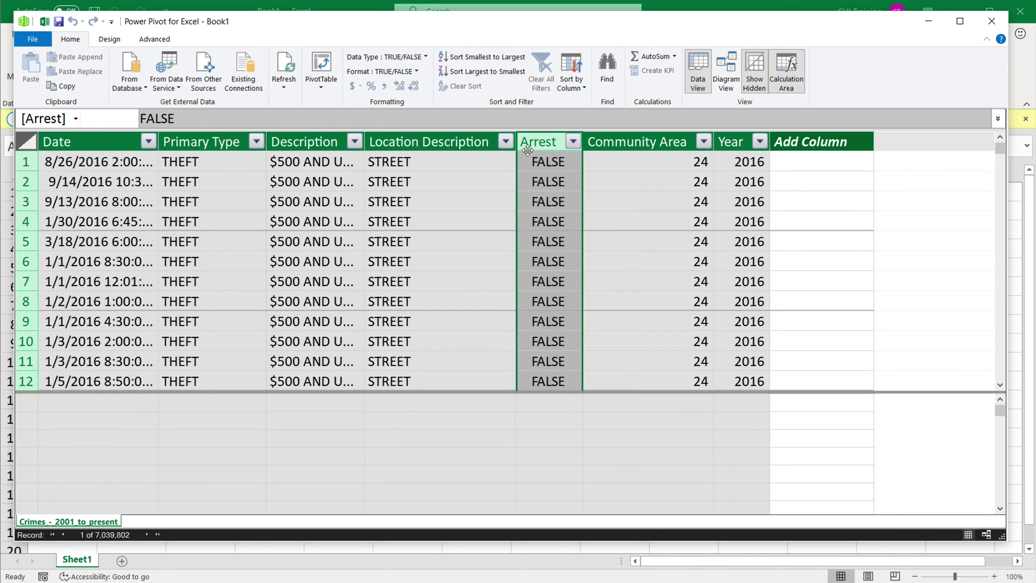
left_click(116, 146)
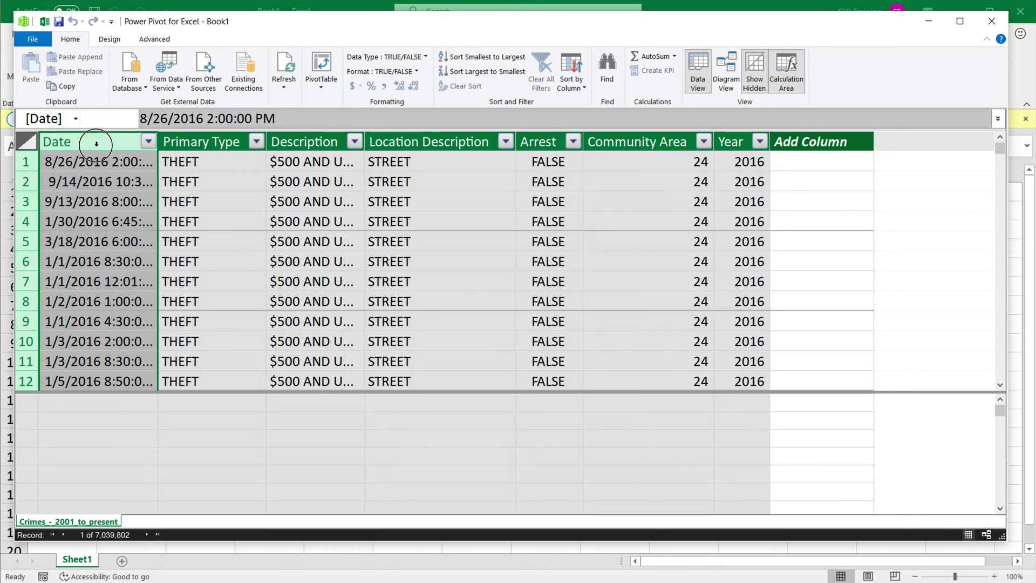
Step: From the workbook, save as 'Power Pivot Test' and reopen the Power Pivot window
left_click(43, 24)
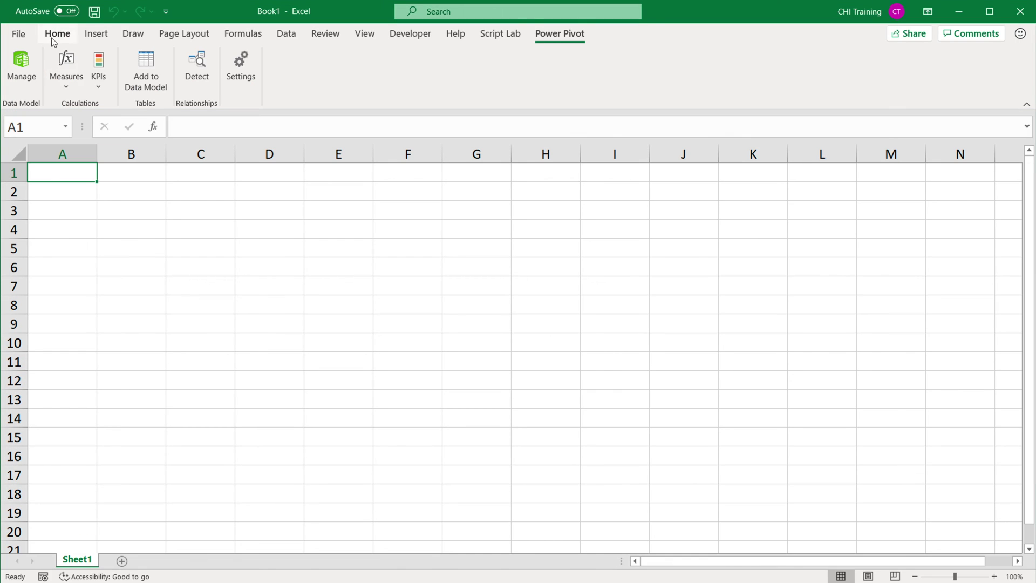
left_click(23, 41)
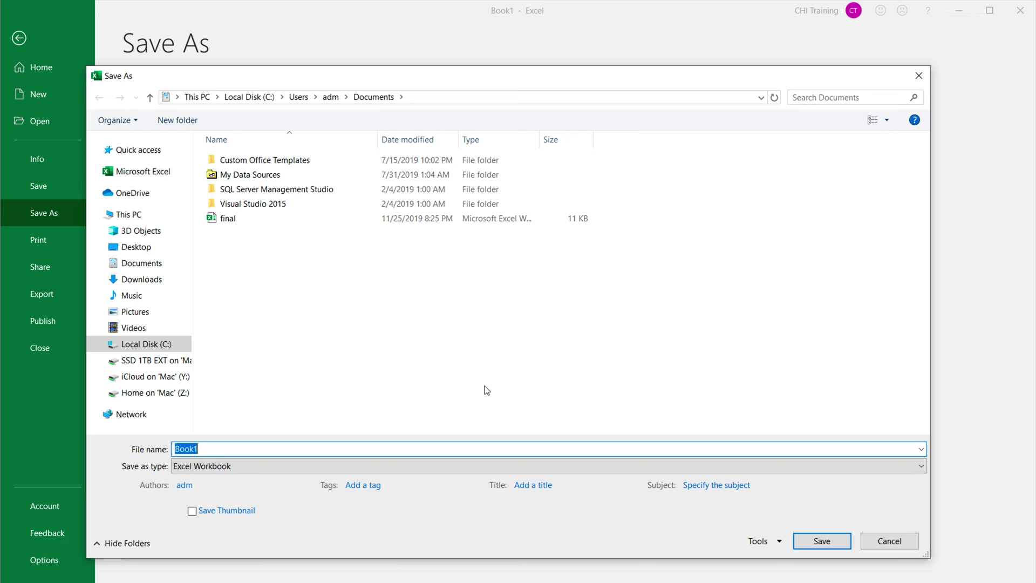
type("Power Pivot Test")
left_click(822, 542)
left_click(25, 69)
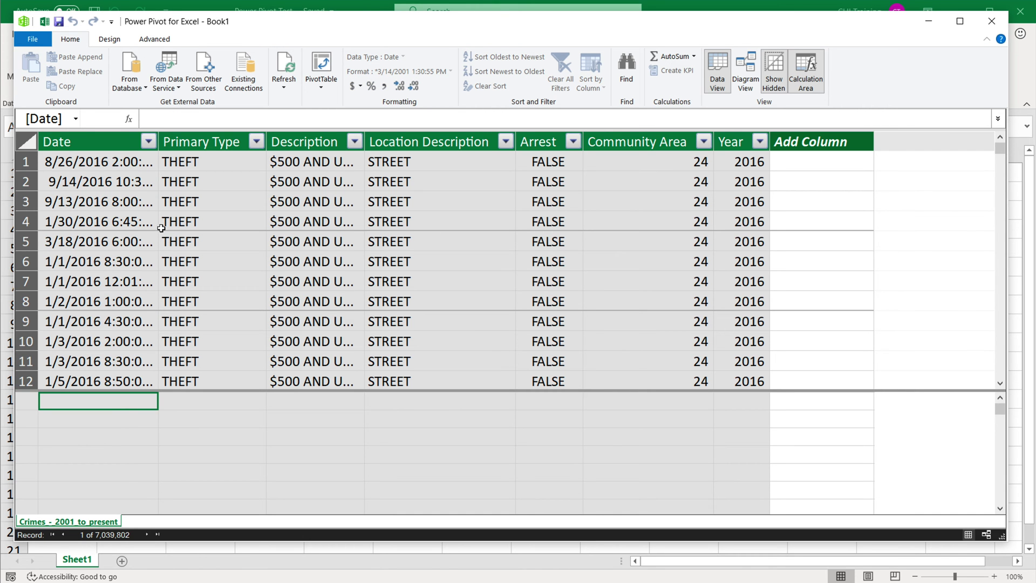
Step: Create an empty PivotTable from the data model on a new worksheet and expand the Crimes fields
mouse_move(75, 118)
left_click(321, 65)
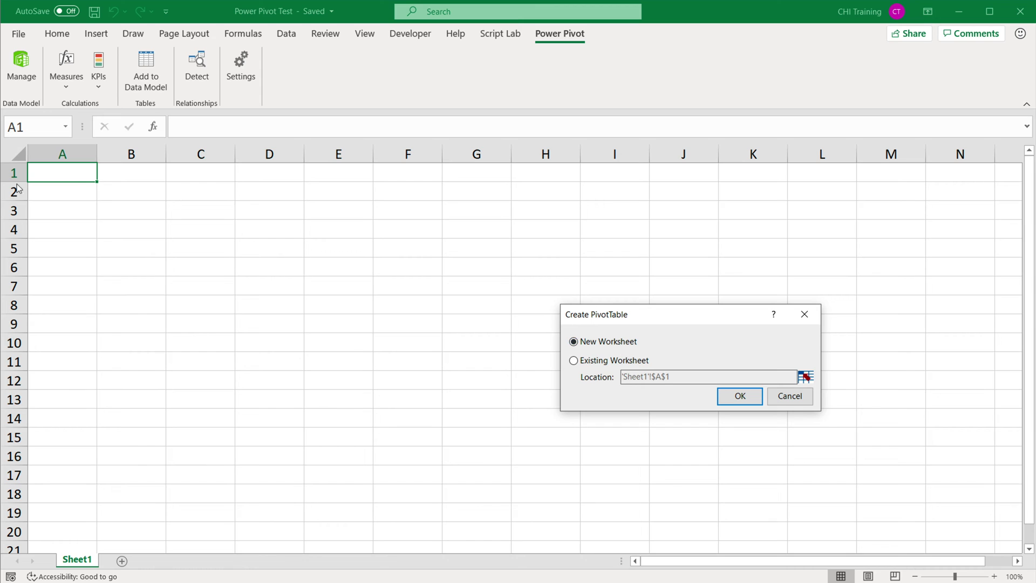
left_click(737, 398)
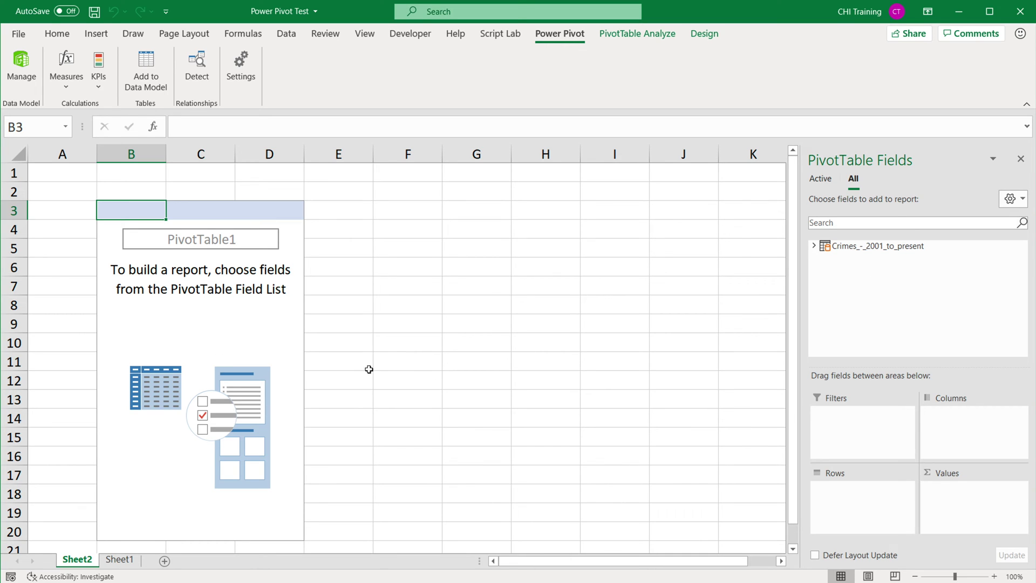
left_click(814, 245)
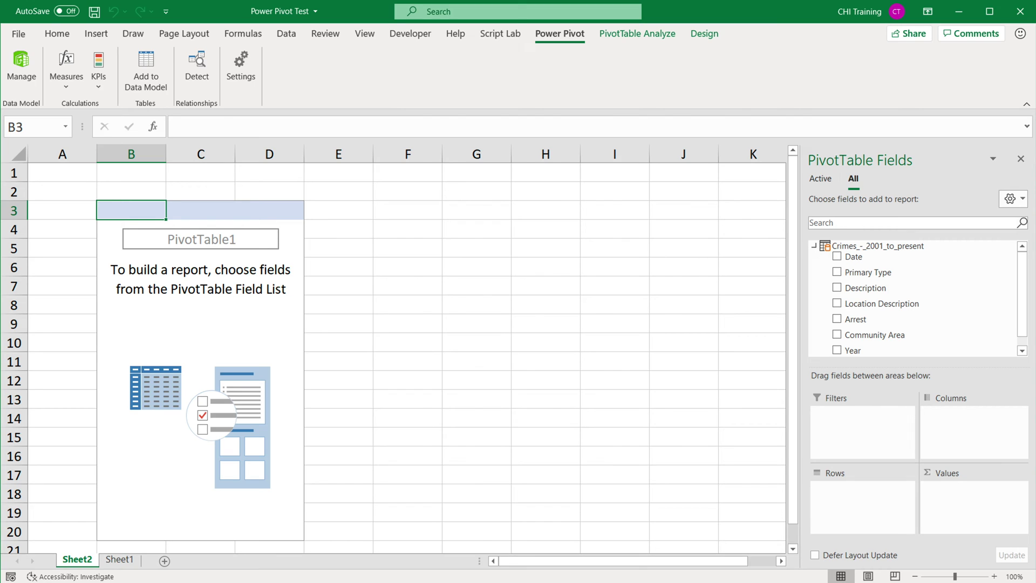
scroll(281, 202, "down", 10)
scroll(291, 259, "down", 5)
scroll(316, 293, "down", 5)
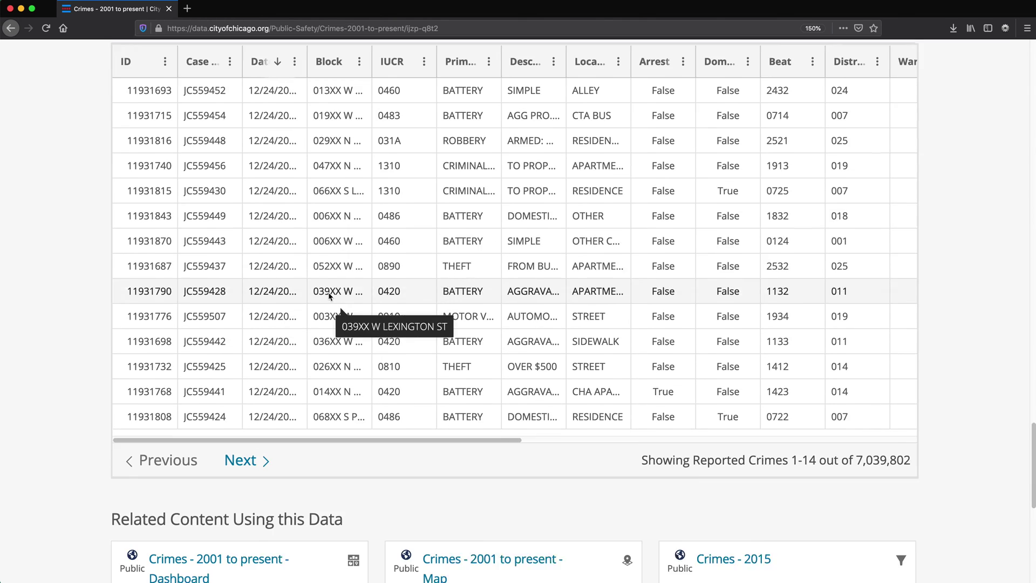
scroll(316, 259, "down", 1)
scroll(244, 186, "up", 3)
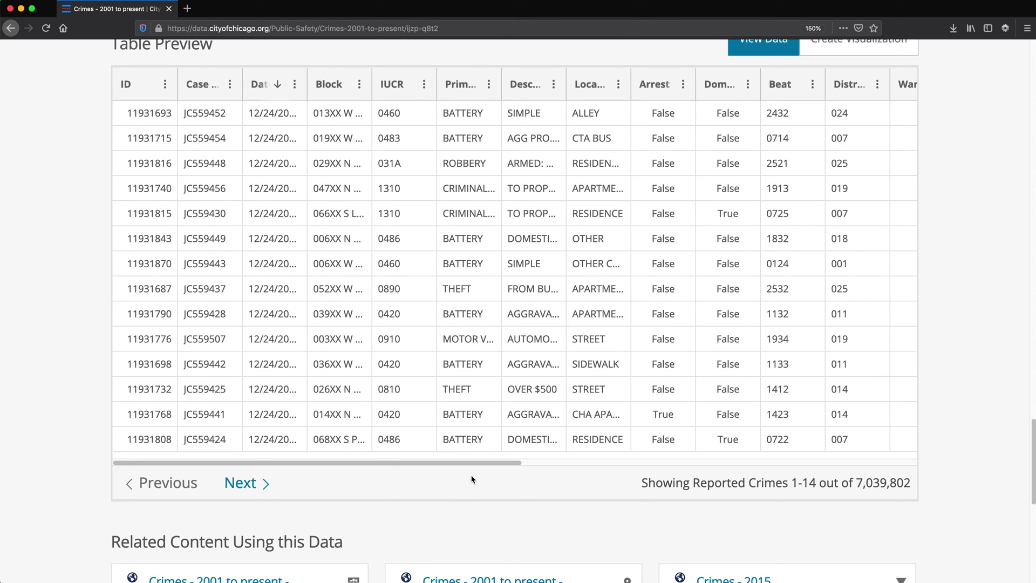
left_click_drag(475, 461, 873, 476)
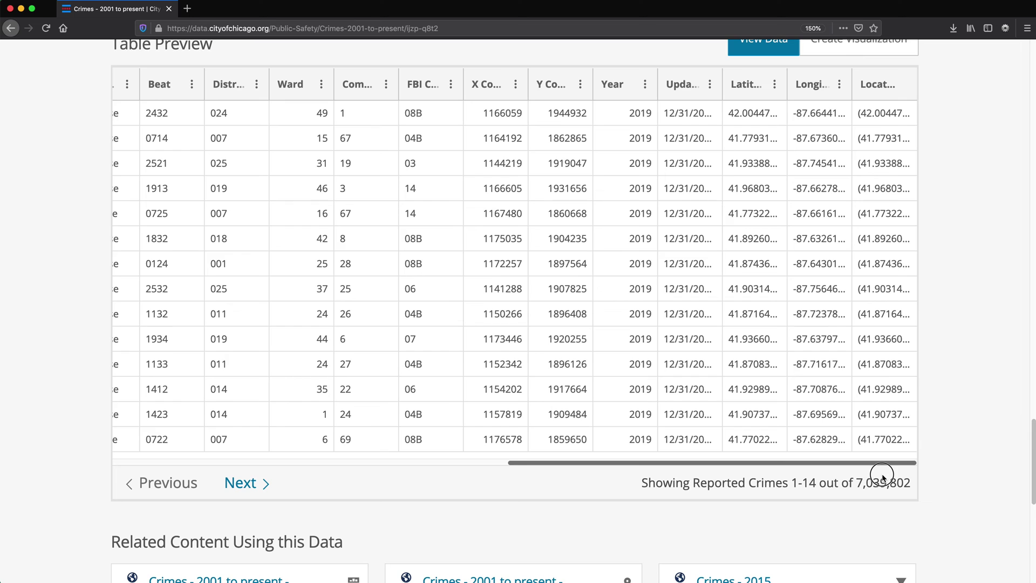
left_click_drag(883, 476, 863, 474)
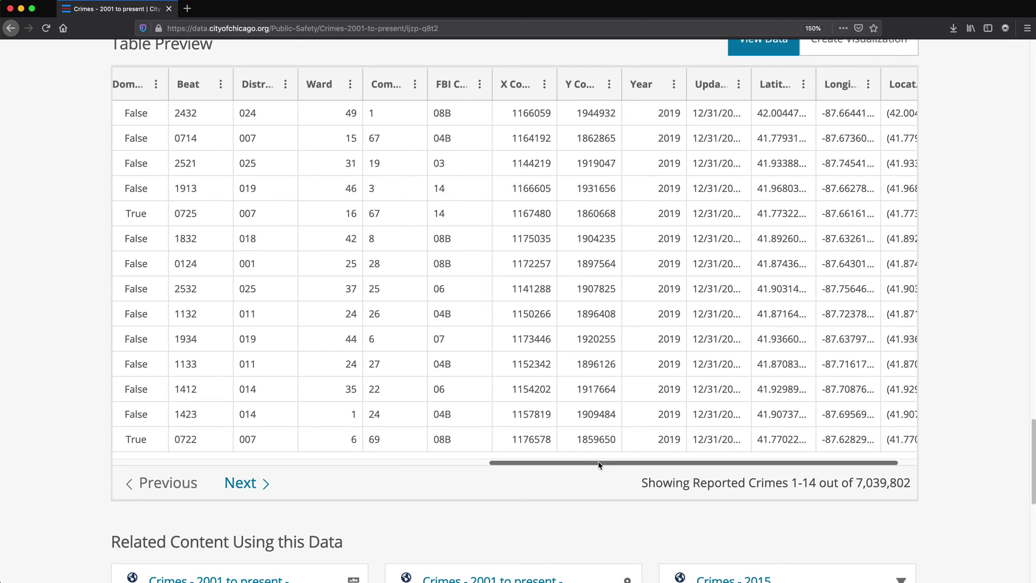
left_click_drag(599, 465, 174, 486)
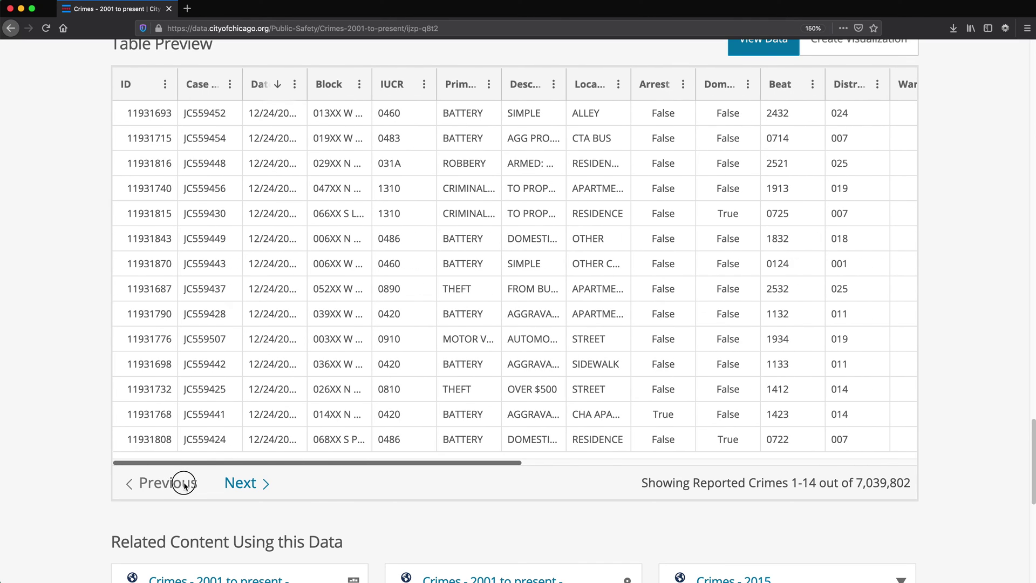
left_click_drag(185, 485, 439, 492)
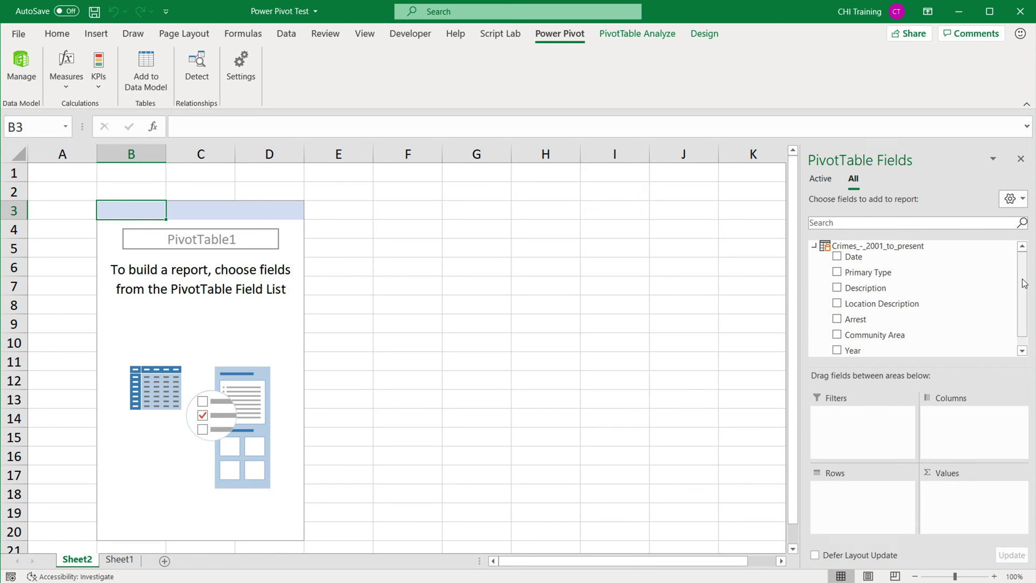
scroll(1027, 280, "down", 1)
Step: Add Year to Values and summarize it as Count, giving a 7039802 total in B4
left_click_drag(855, 340, 965, 502)
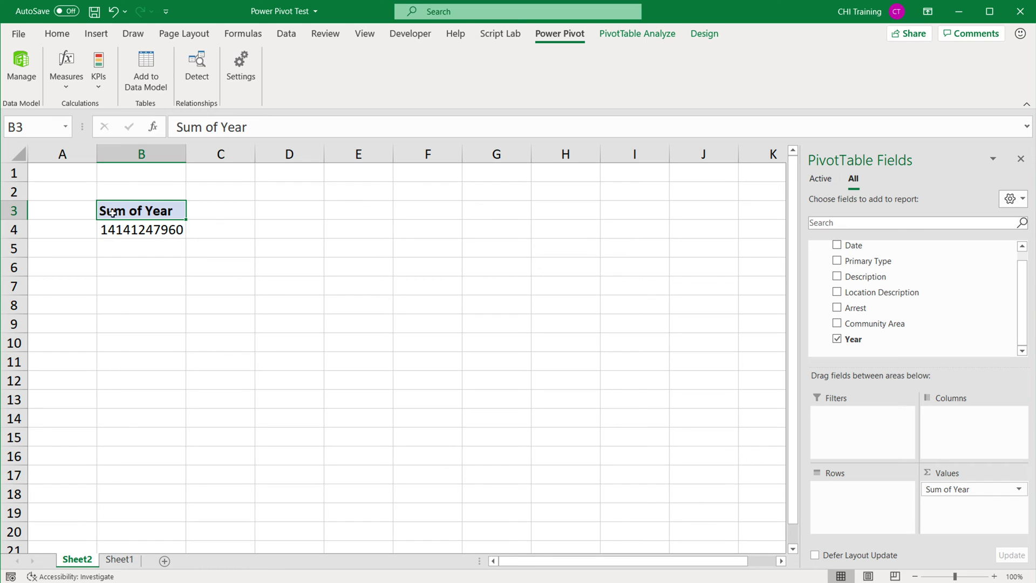
left_click(1018, 489)
left_click(148, 236)
right_click(142, 229)
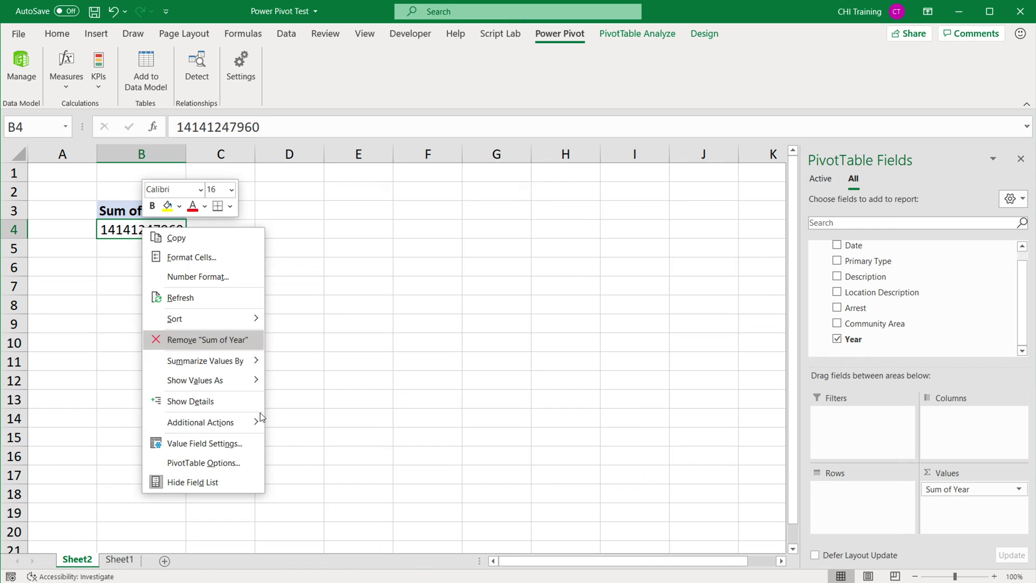
left_click(225, 445)
left_click(134, 457)
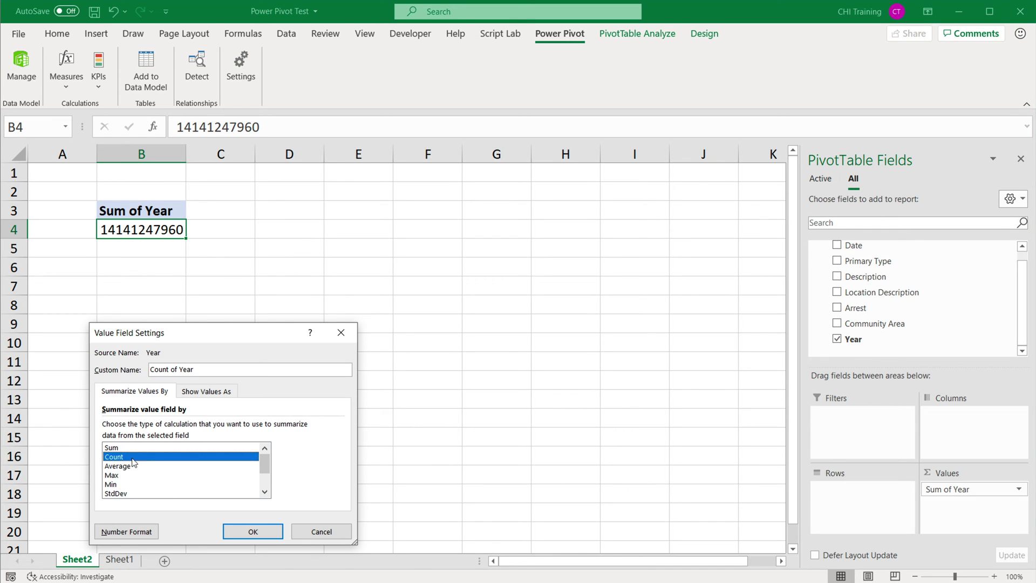
left_click(247, 531)
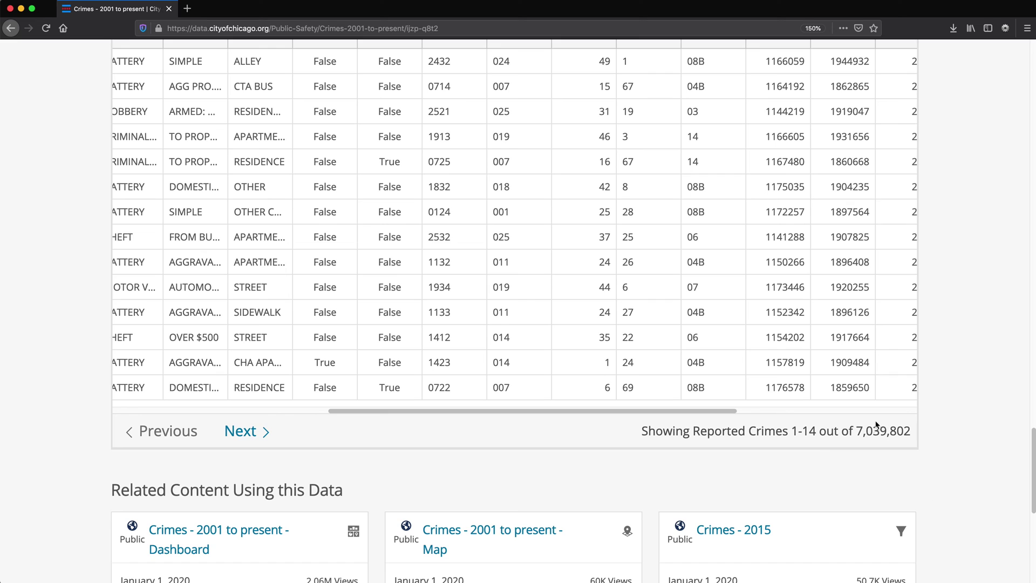
left_click_drag(861, 432, 915, 431)
double_click(879, 433)
double_click(901, 433)
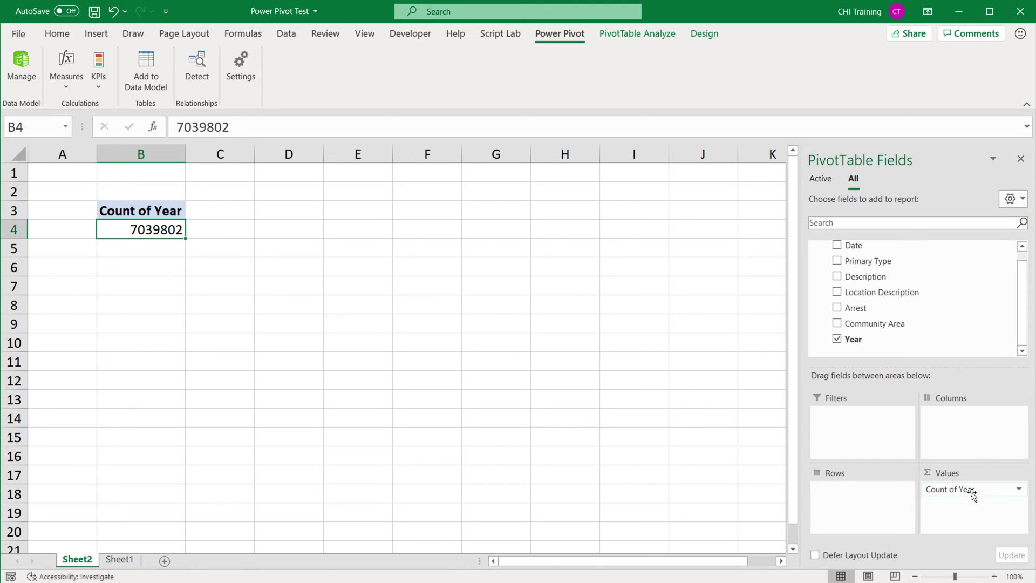
Step: Format the count as Number with 1000 separators and 0 decimals, then add Year to Rows
right_click(146, 230)
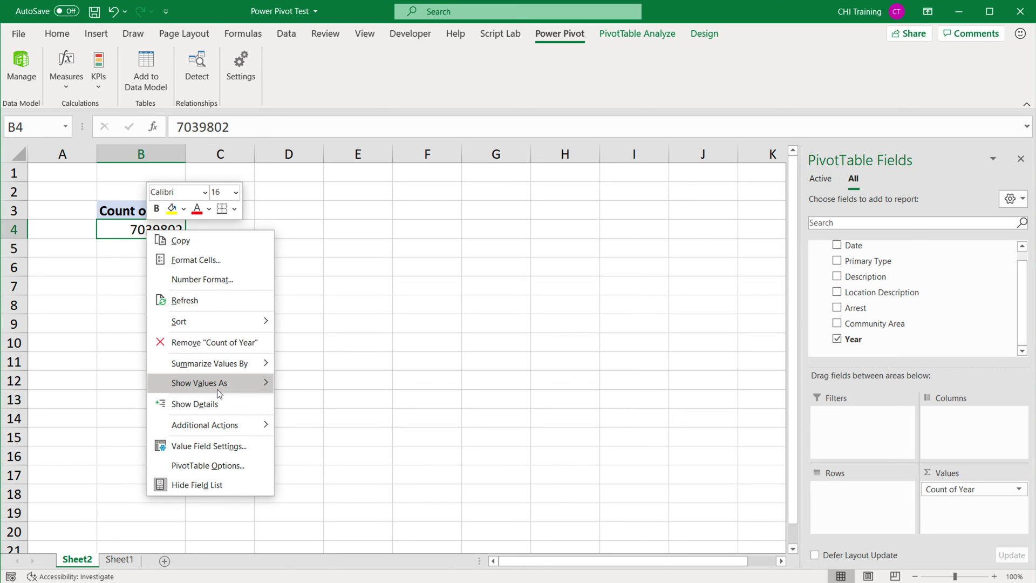
left_click(196, 282)
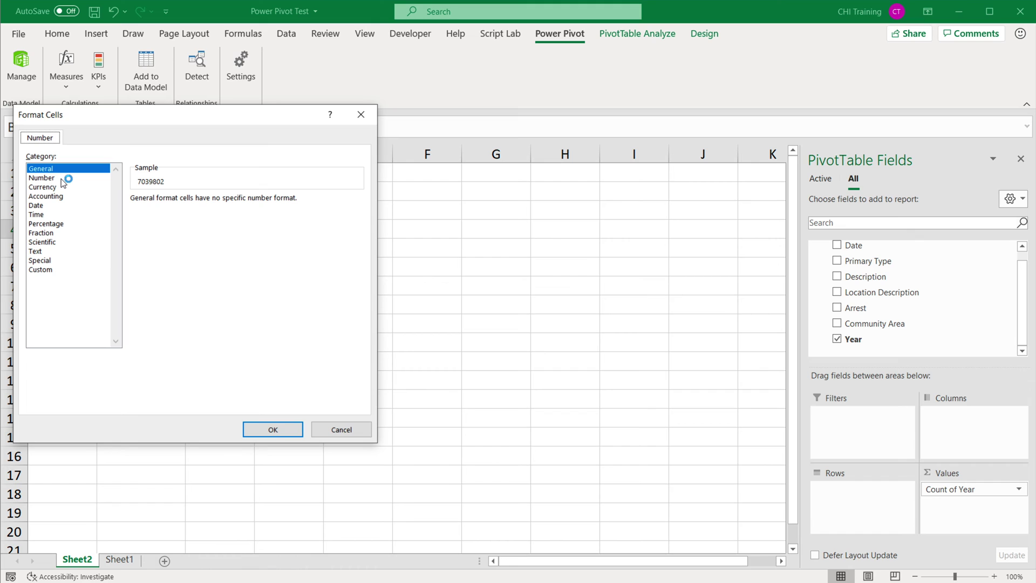
left_click(61, 178)
left_click(160, 217)
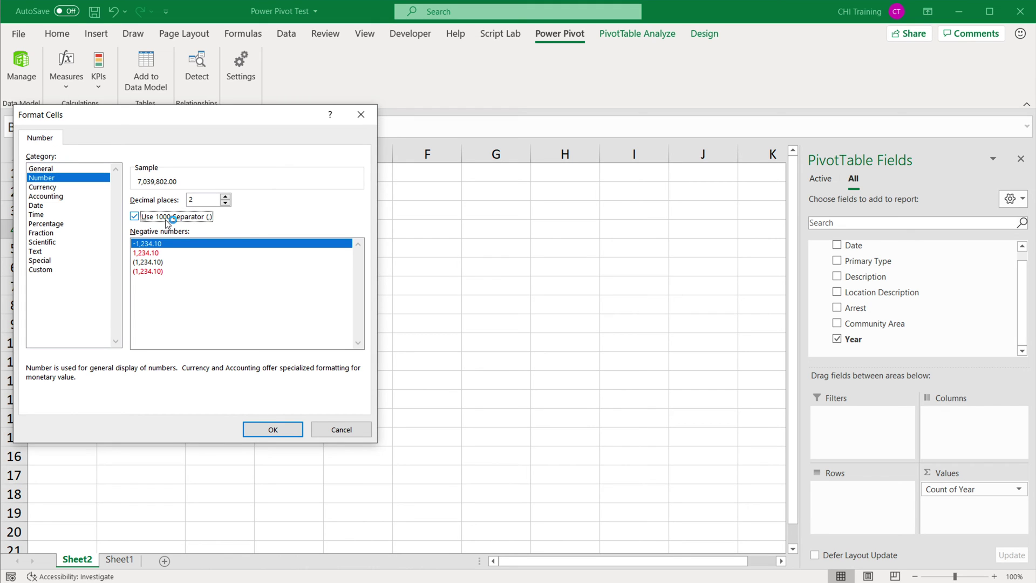
left_click(226, 203)
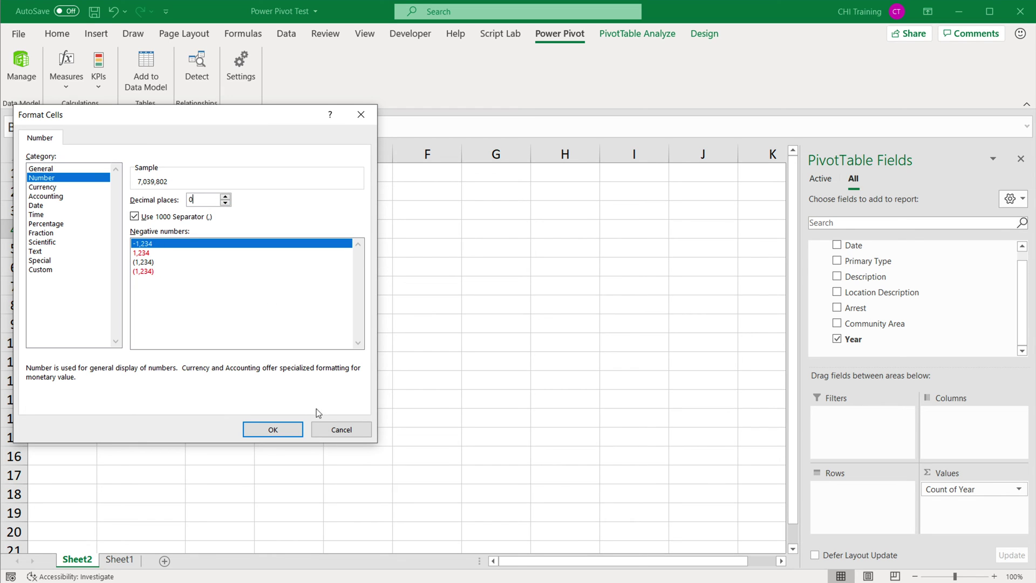
left_click(292, 430)
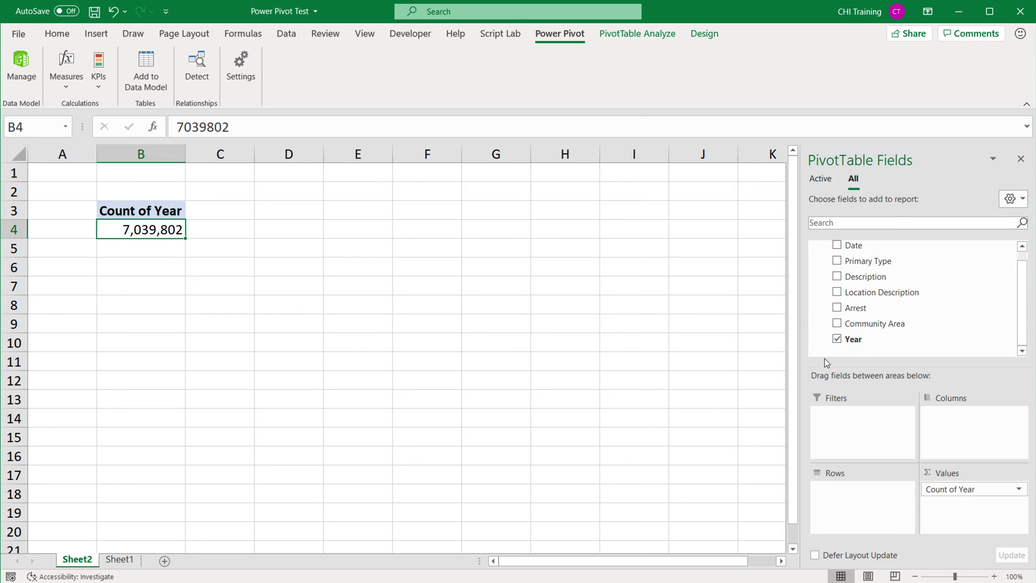
left_click_drag(853, 339, 861, 510)
scroll(174, 324, "down", 1)
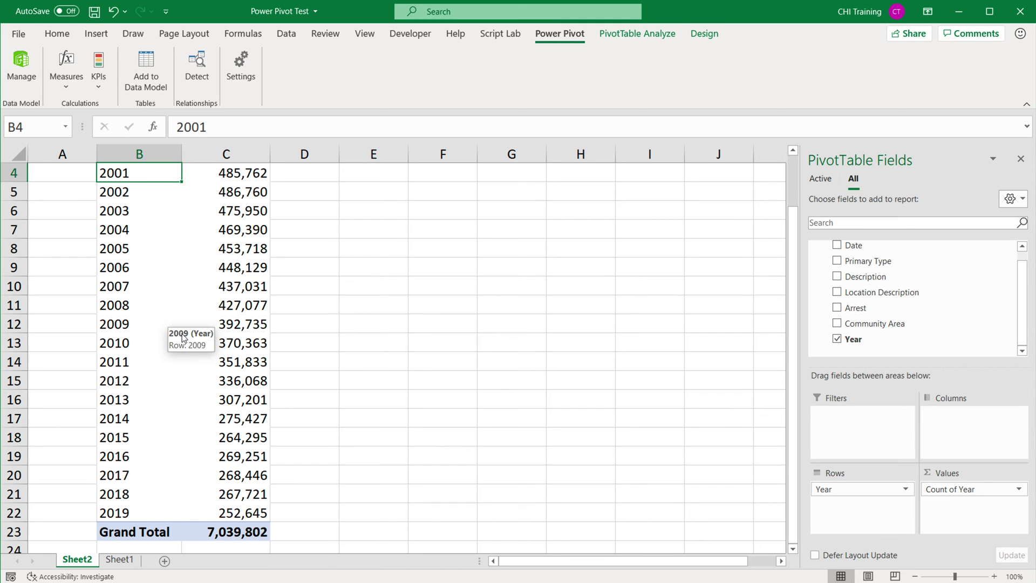
scroll(180, 332, "up", 1)
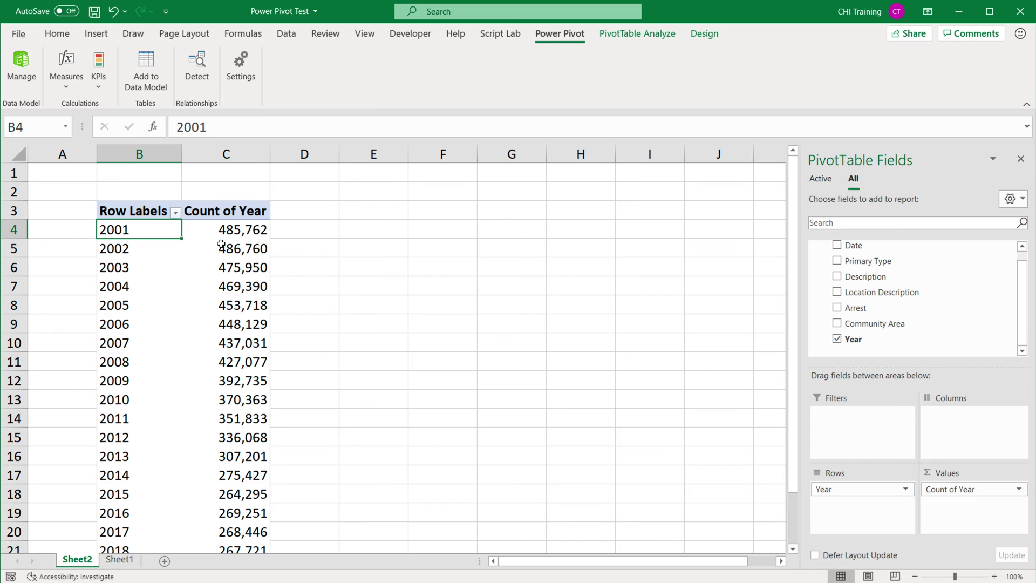
Step: Check the yearly crime counts for 2001, 2019 and 2018
left_click(223, 236)
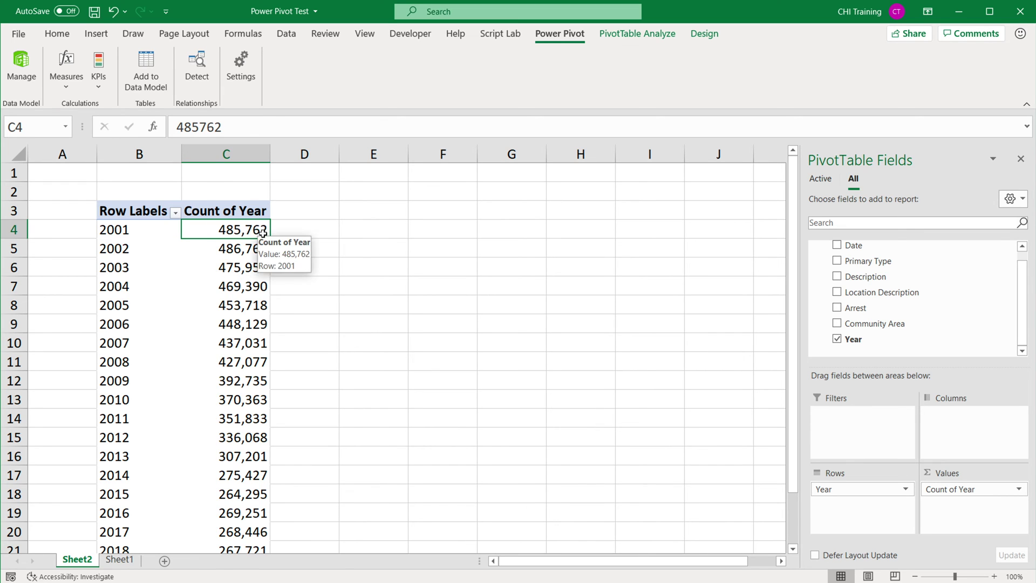
scroll(232, 245, "down", 1)
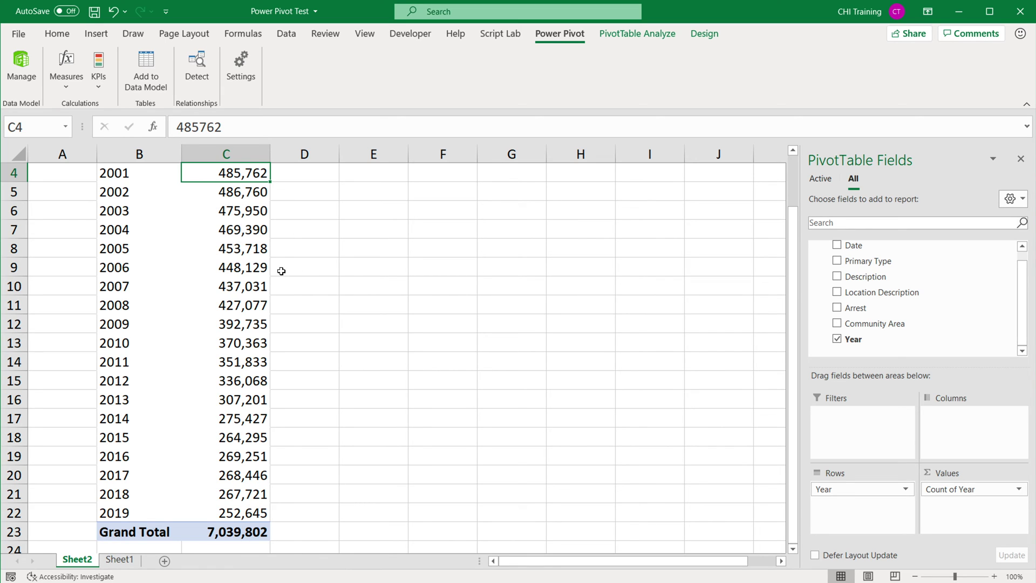
left_click(133, 514)
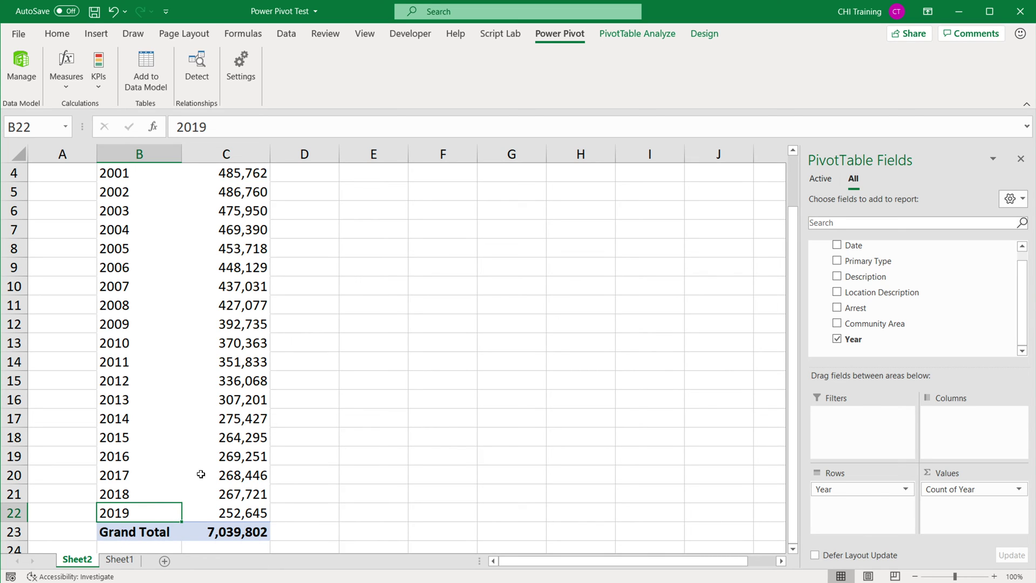
left_click(143, 495)
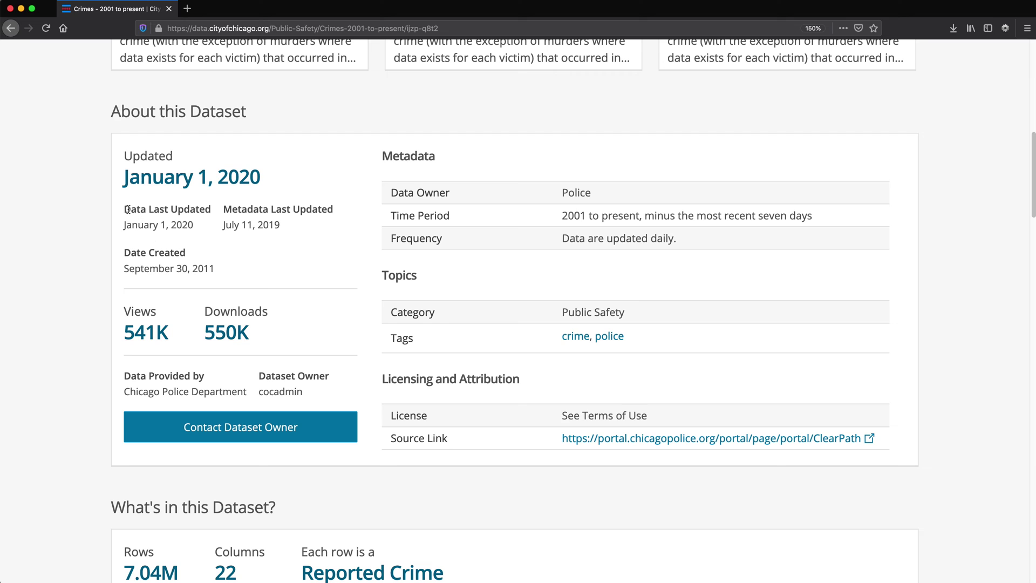
left_click_drag(128, 209, 213, 209)
left_click(149, 224)
left_click_drag(149, 225, 197, 227)
scroll(195, 226, "down", 1)
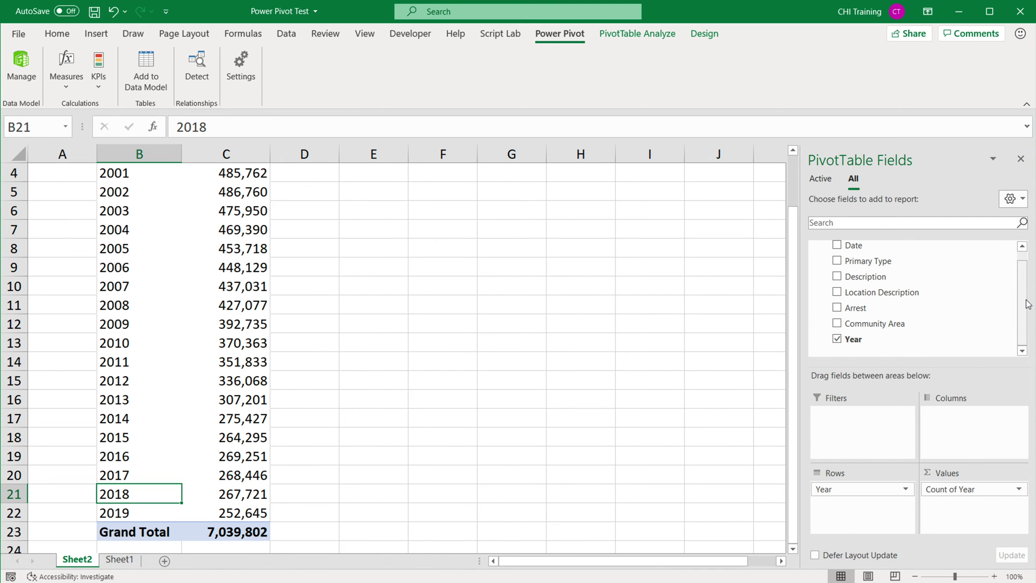
scroll(1024, 306, "up", 2)
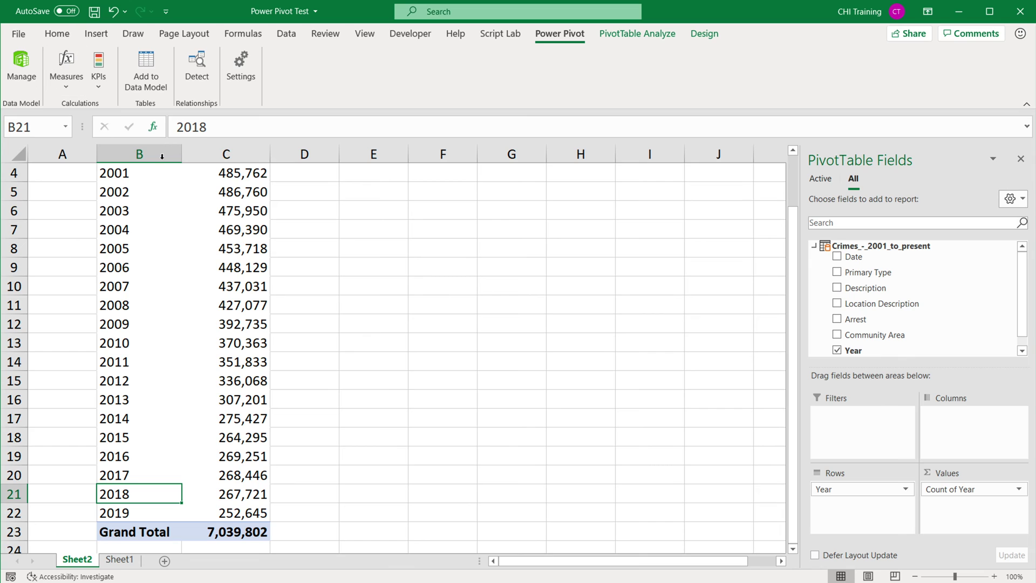
Step: Save the workbook, then add Date to Rows, keeping only the Month level under Year
left_click(95, 14)
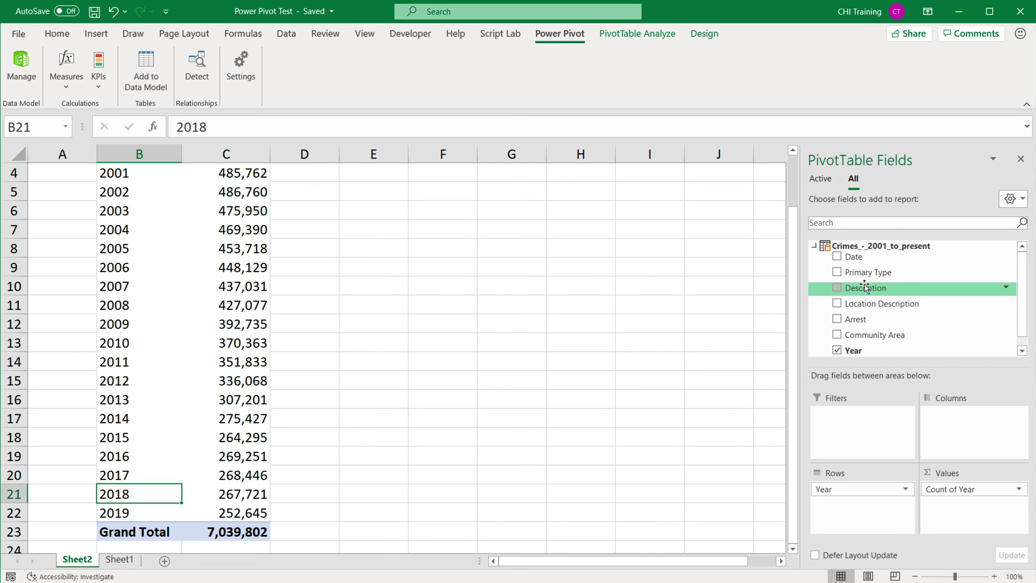
mouse_move(853, 256)
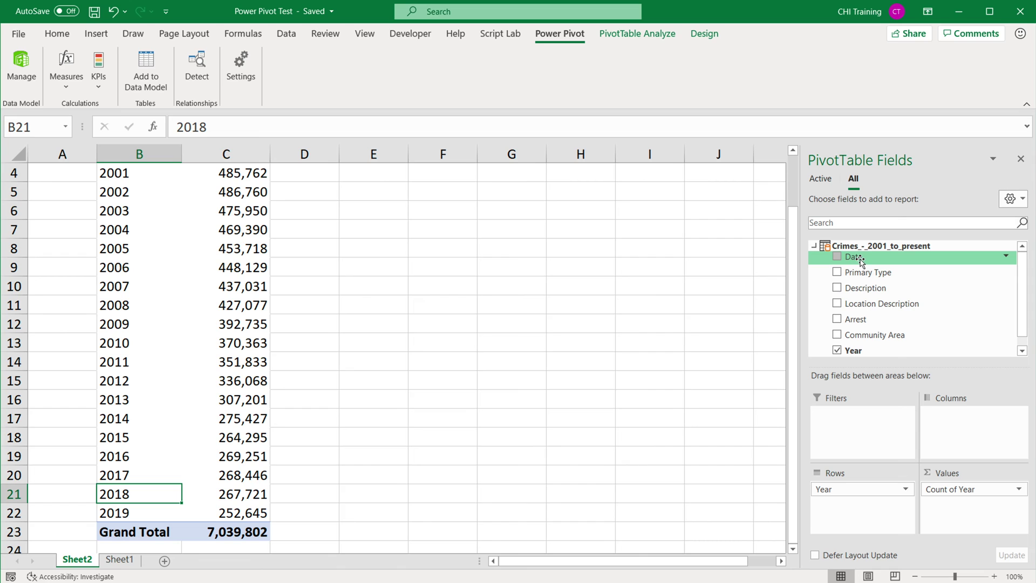
left_click_drag(859, 261, 854, 520)
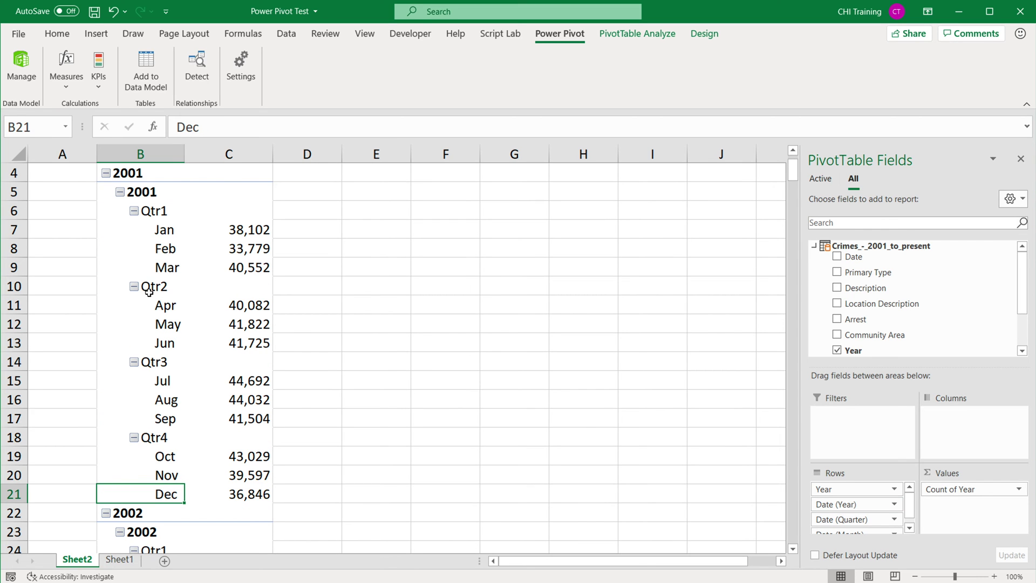
scroll(149, 293, "up", 1)
scroll(149, 294, "down", 4)
scroll(154, 289, "down", 5)
scroll(154, 289, "up", 4)
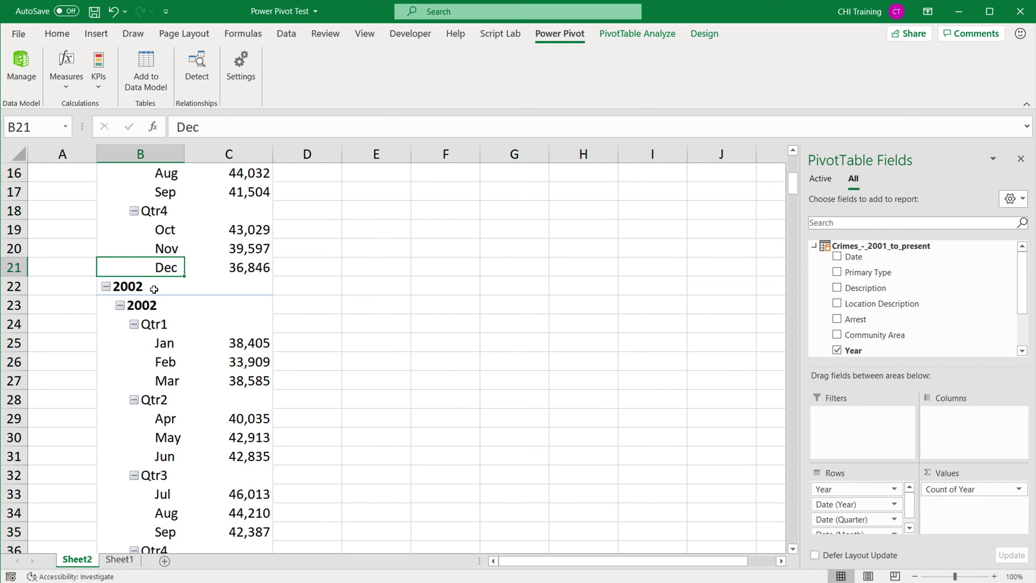
scroll(153, 289, "up", 5)
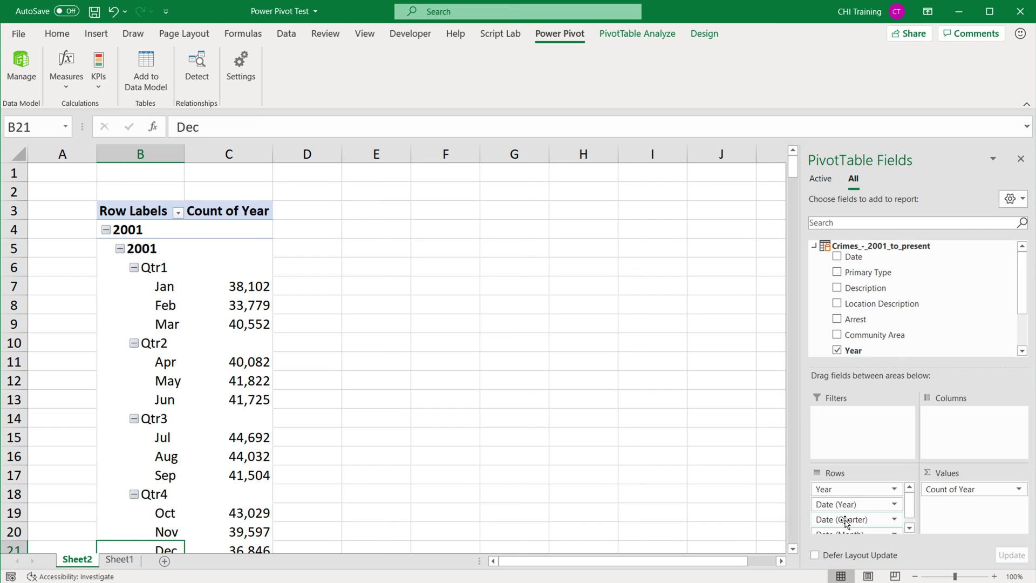
left_click_drag(876, 282, 876, 283)
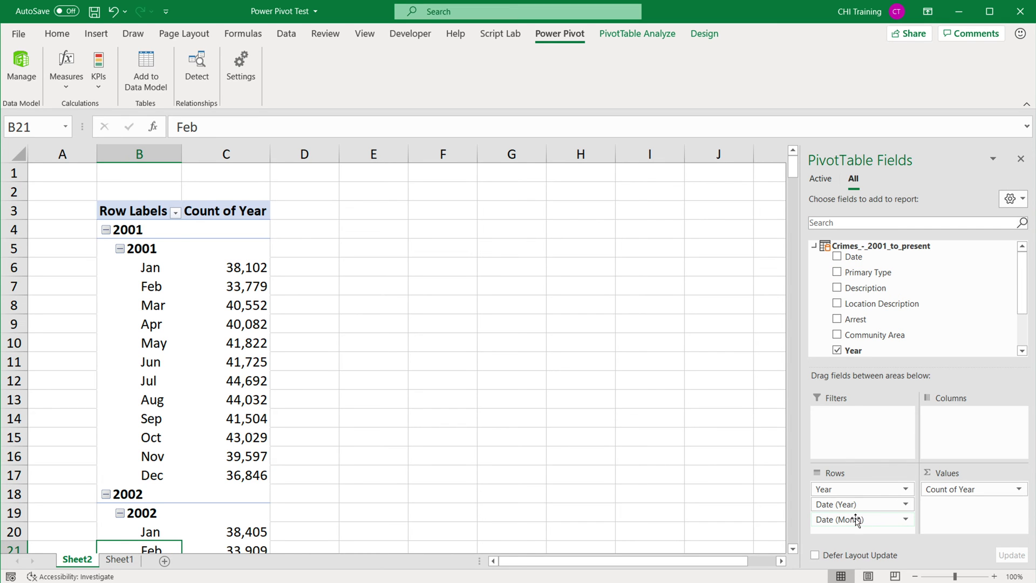
mouse_move(842, 503)
left_mouse_down()
mouse_move(916, 429)
mouse_move(905, 287)
mouse_move(900, 302)
left_mouse_up()
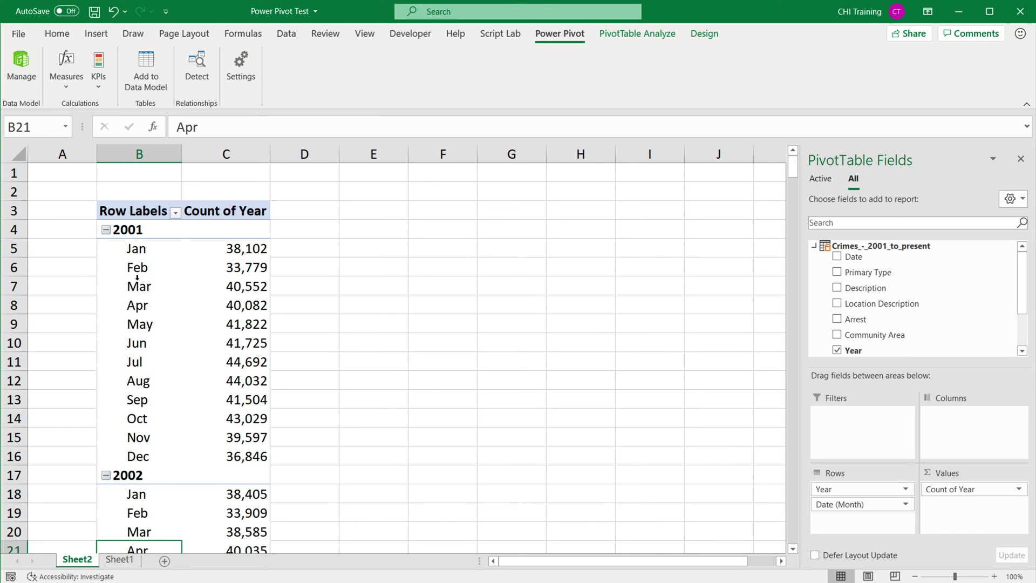
Step: Move Year to Columns, then check the 2019 counts for January through December
left_click_drag(842, 489, 966, 428)
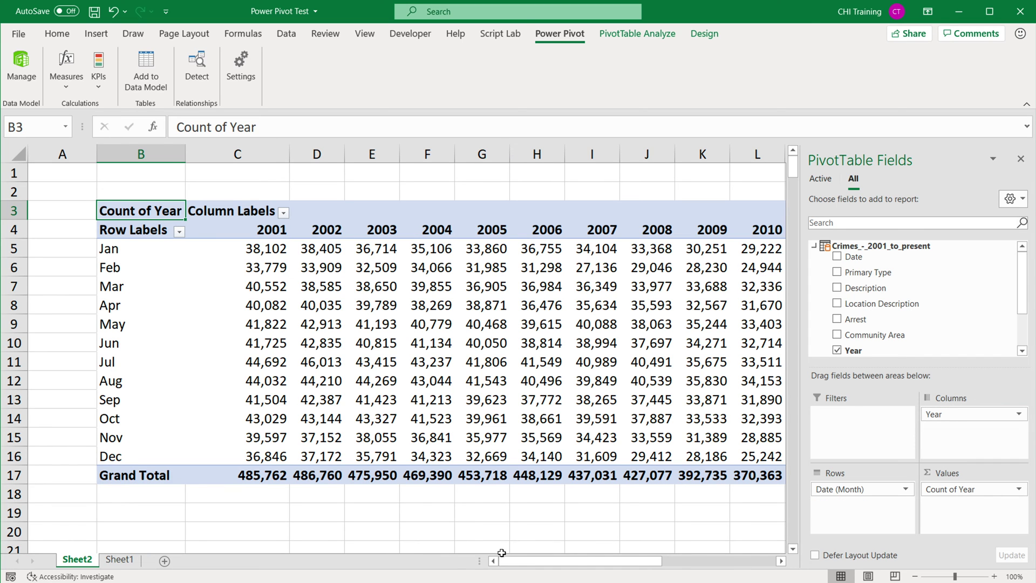
left_click_drag(573, 562, 707, 566)
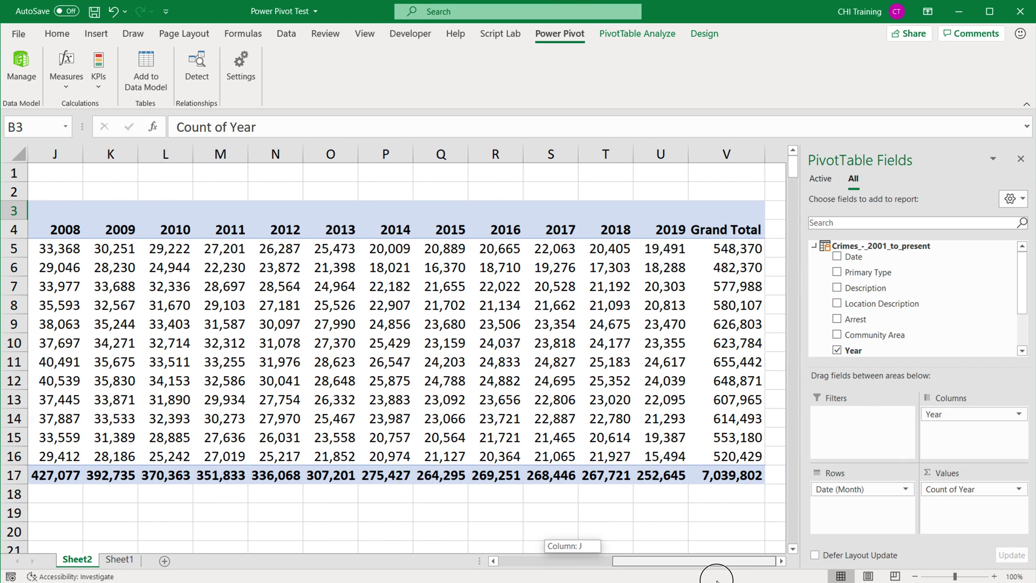
left_click_drag(662, 252, 672, 443)
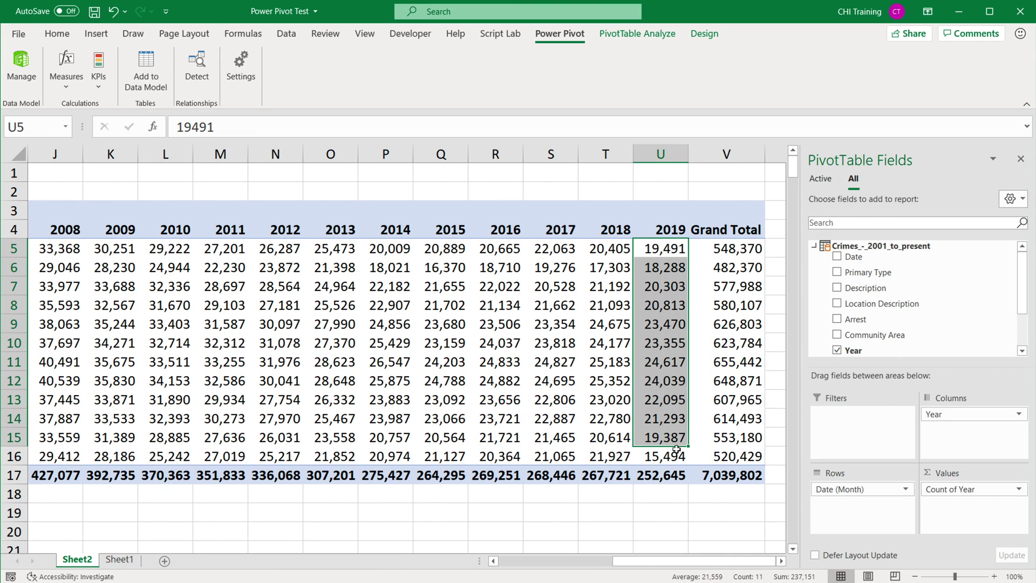
left_click(662, 457)
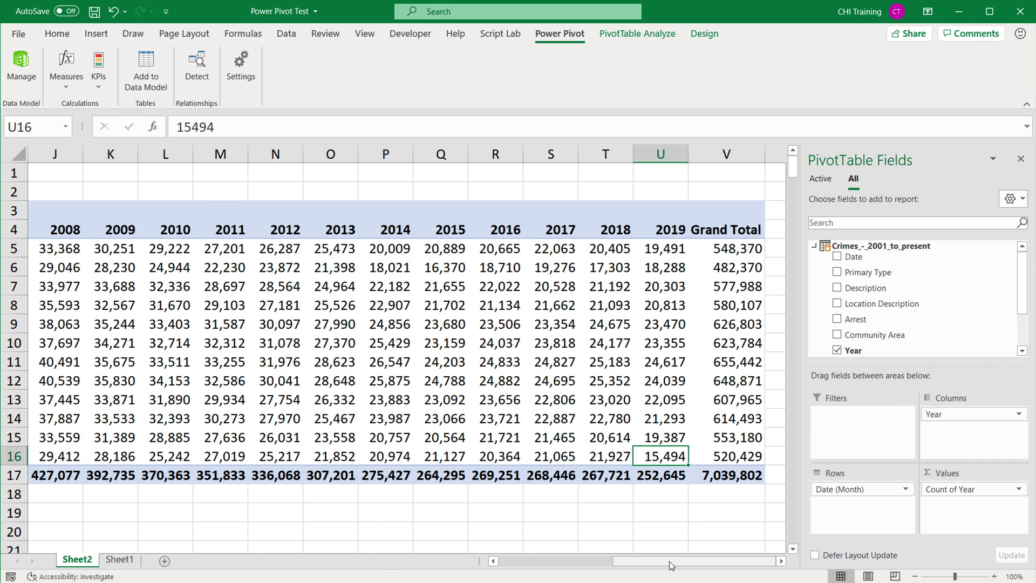
left_click_drag(670, 565, 539, 548)
left_click_drag(662, 249, 670, 436)
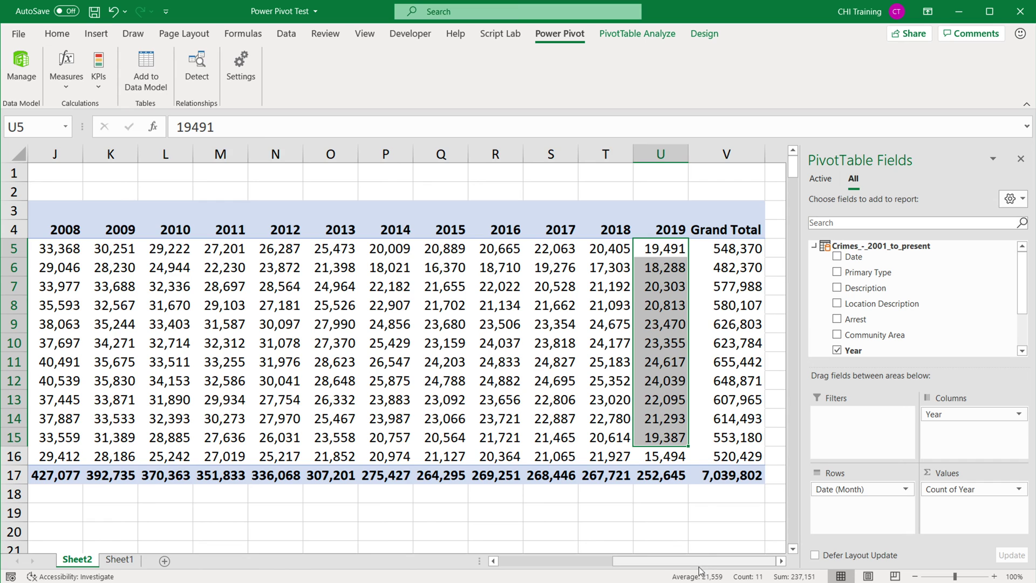
left_click_drag(700, 562, 532, 558)
key("ctrl+Left")
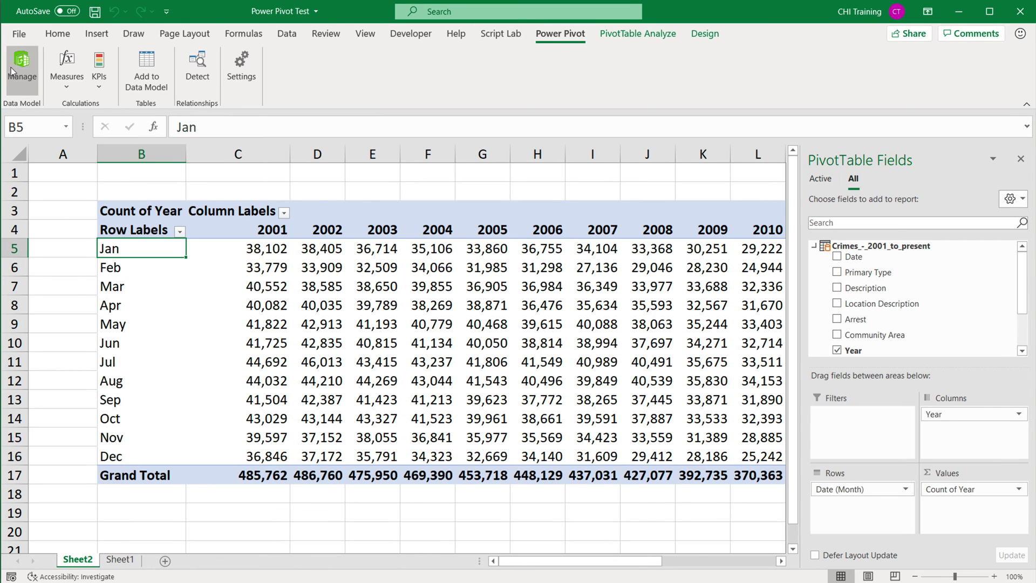
left_click(11, 68)
left_click_drag(700, 510, 960, 525)
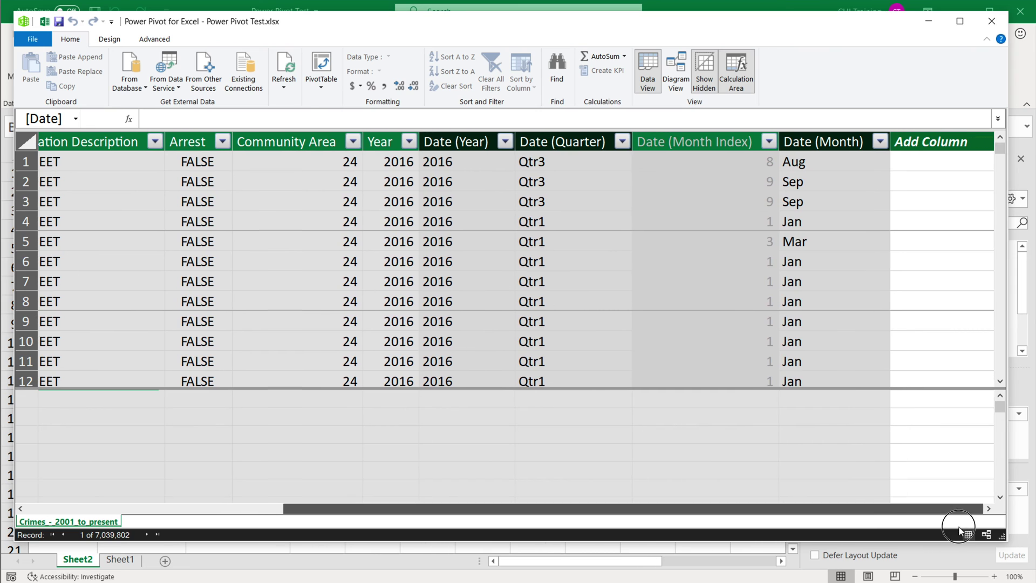
left_click(456, 162)
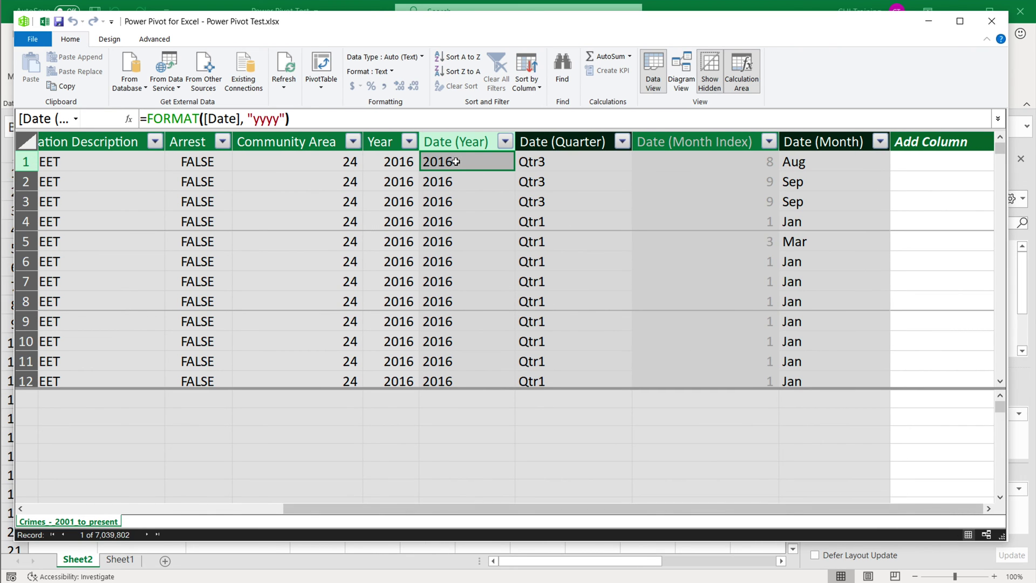
left_click(544, 160)
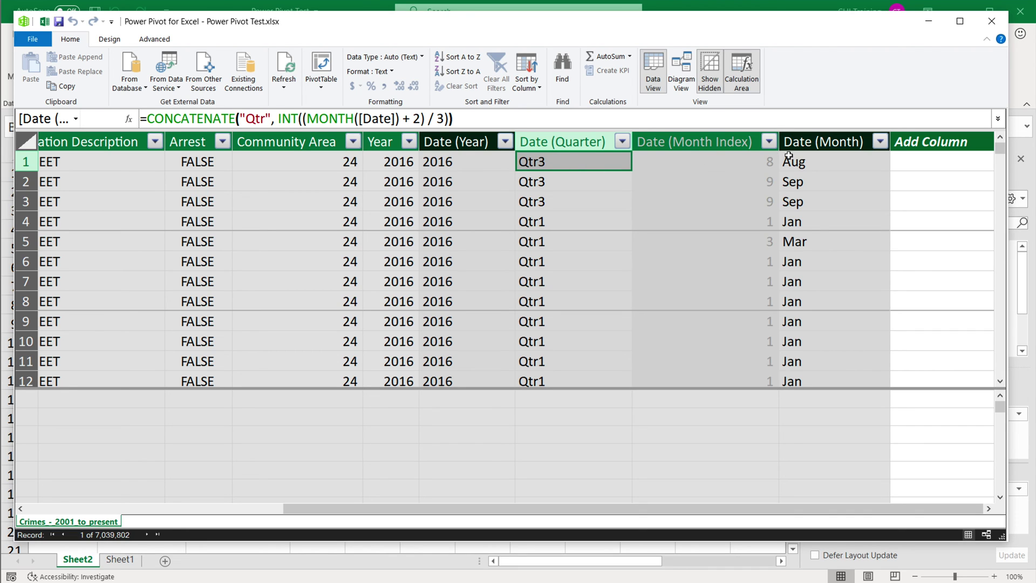
left_click(834, 164)
left_click(704, 160)
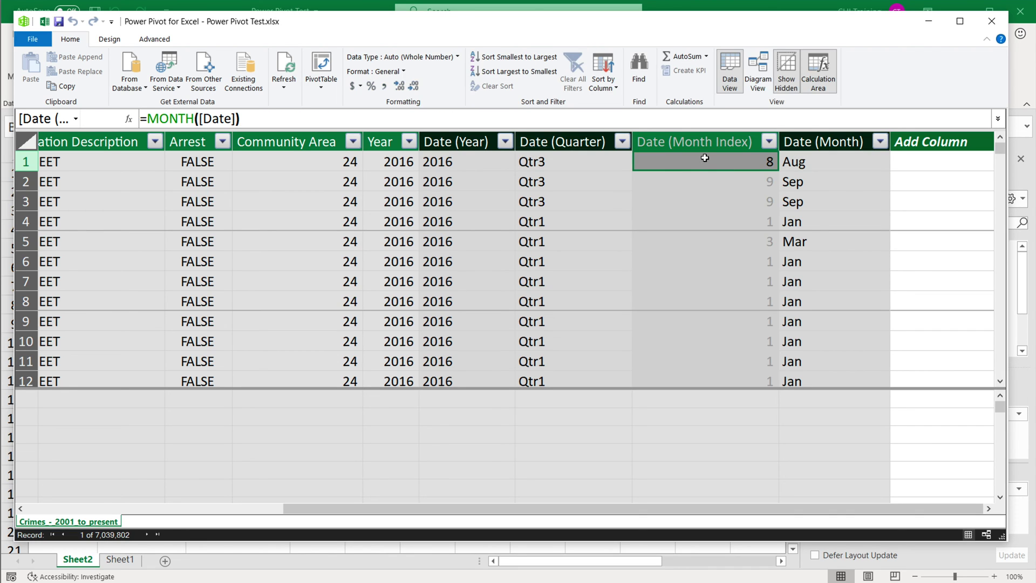
left_click(834, 166)
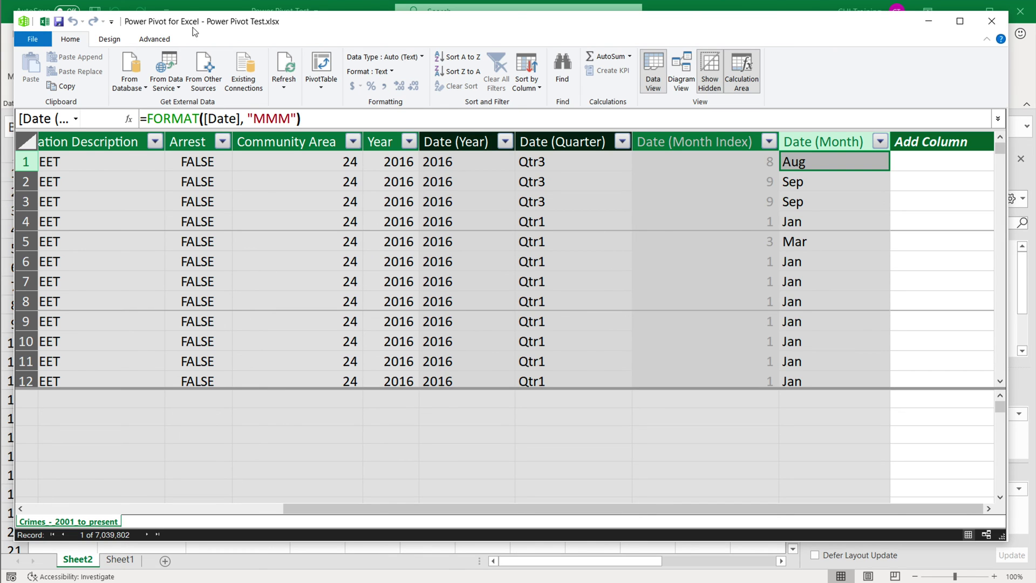
left_click(44, 22)
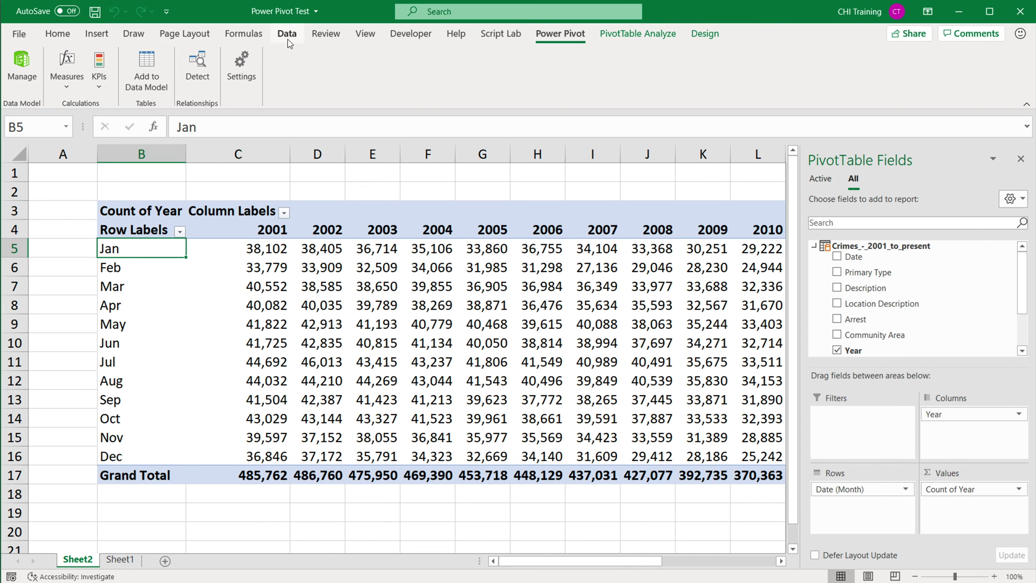
left_click(287, 38)
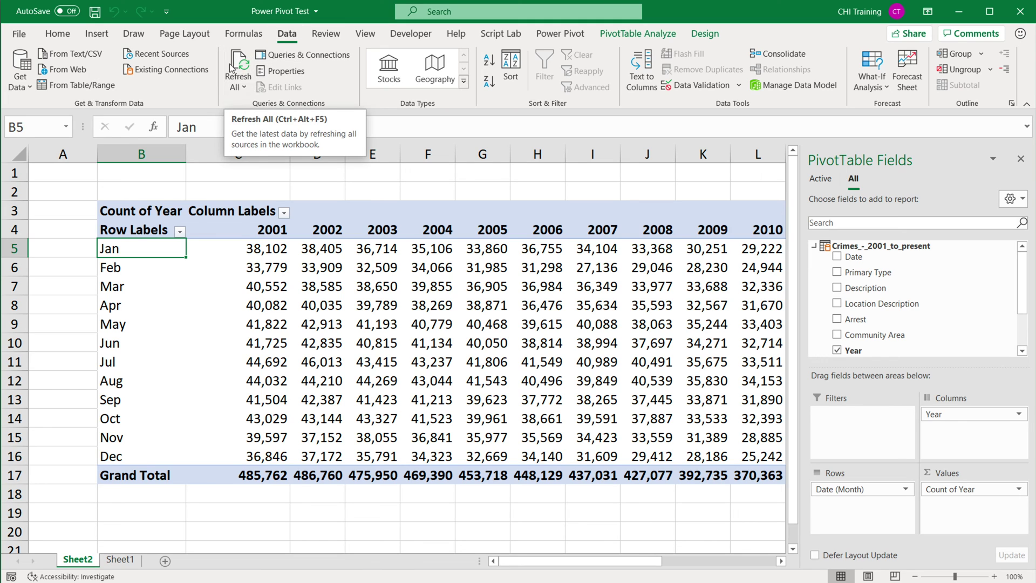
left_click(240, 64)
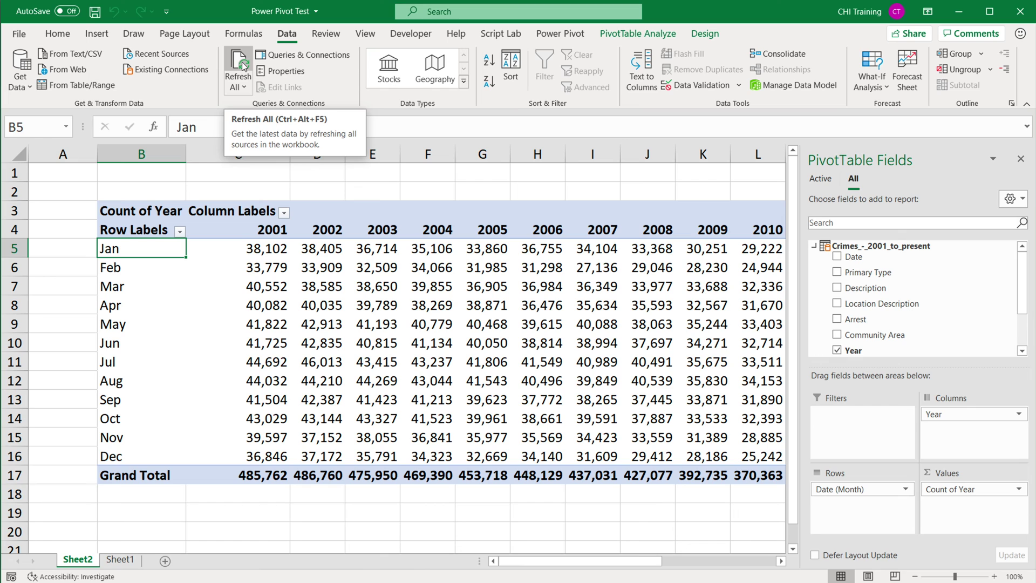
left_click(567, 38)
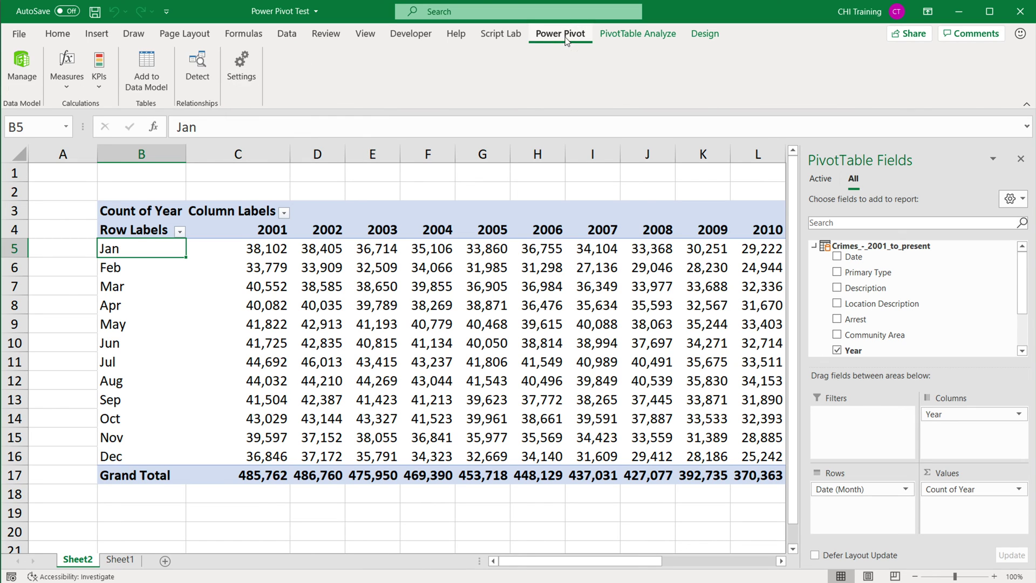
Step: Open the Crimes table in Power Pivot and inspect the derived date columns
left_click(11, 77)
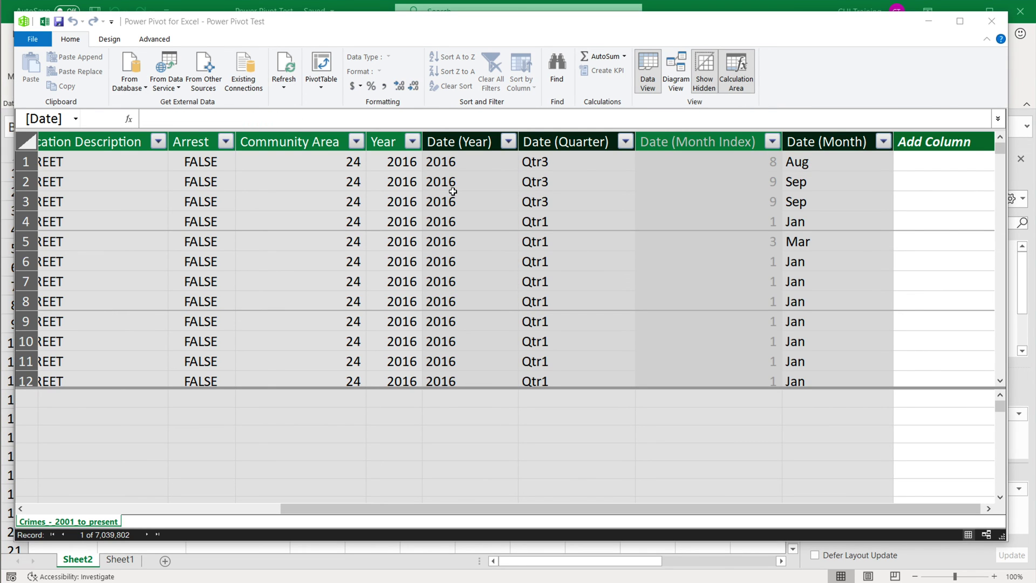
left_click_drag(452, 162, 800, 163)
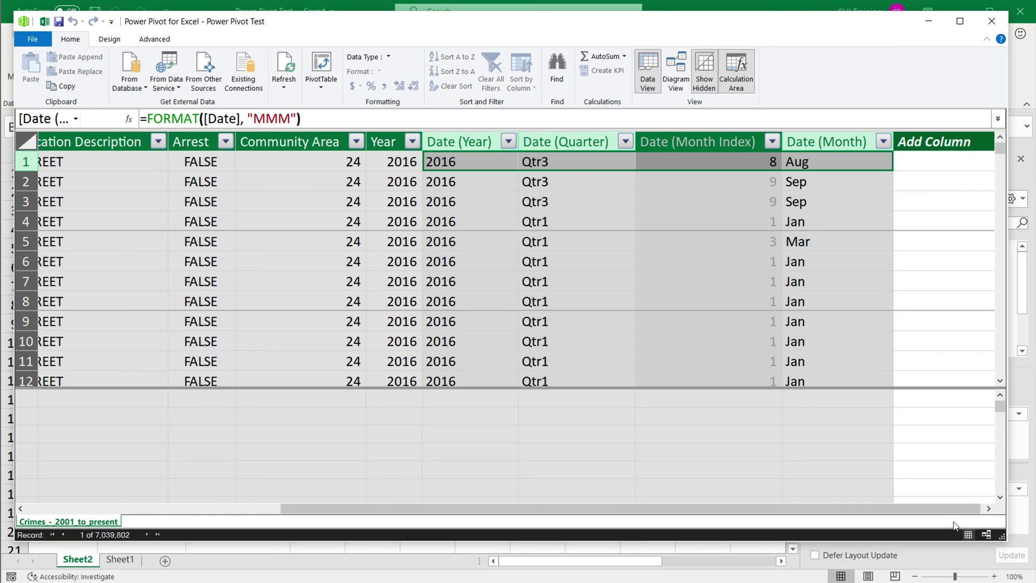
left_click_drag(975, 509, 979, 509)
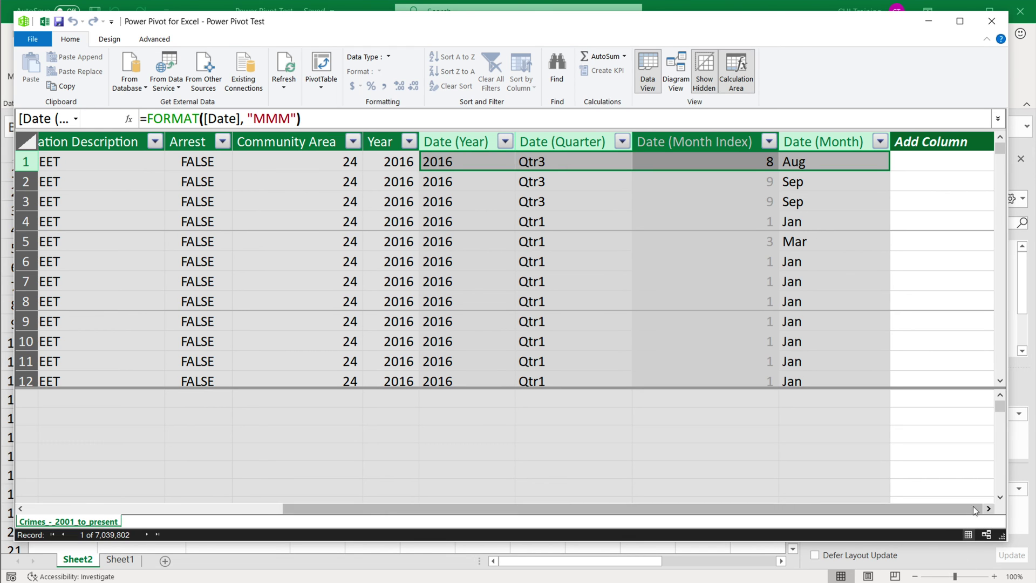
left_click(915, 145)
Step: Add a calculated column named Month with the formula =MONTH([Date])
double_click(919, 143)
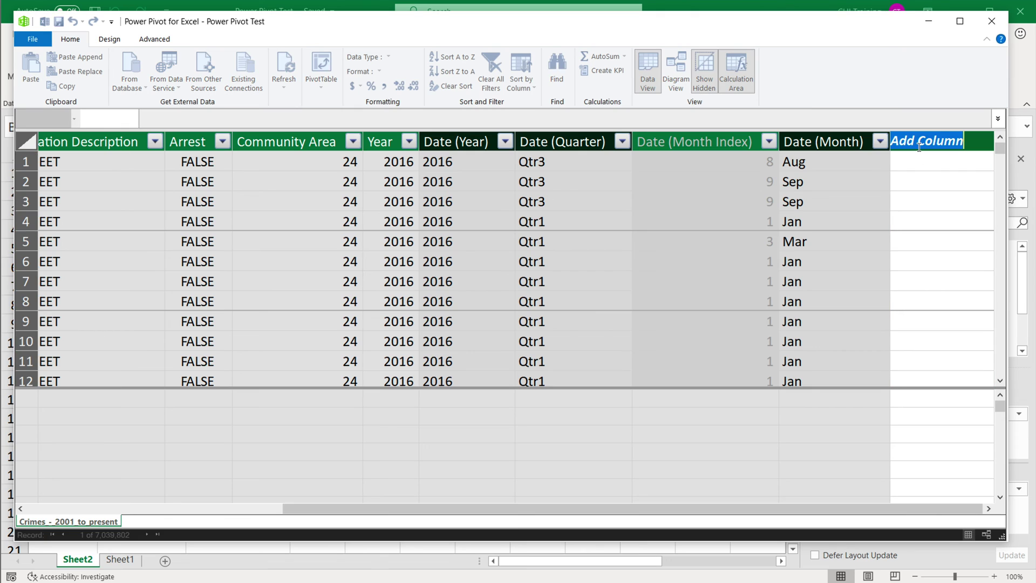
type("Mo")
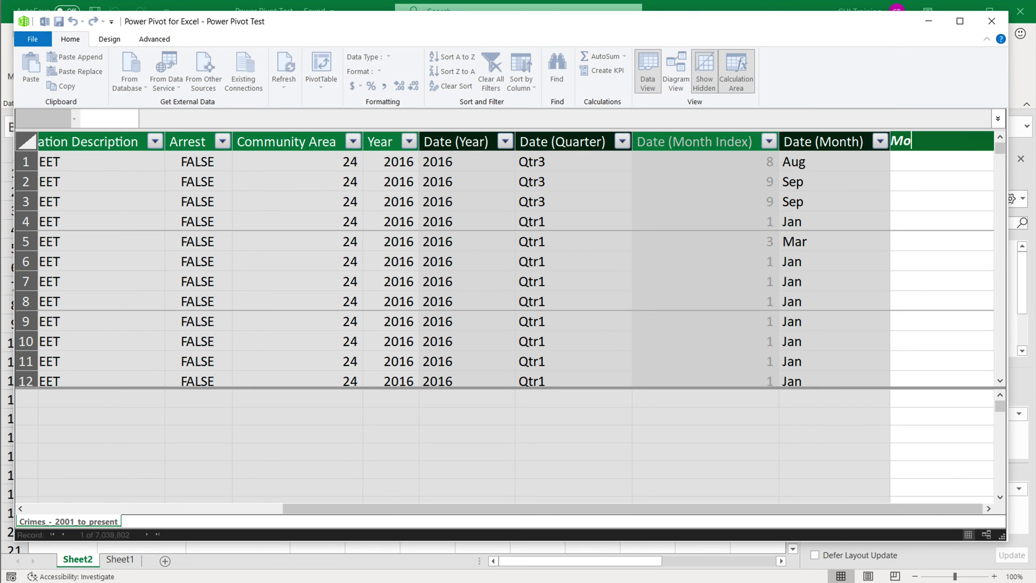
type("nth")
key("Return")
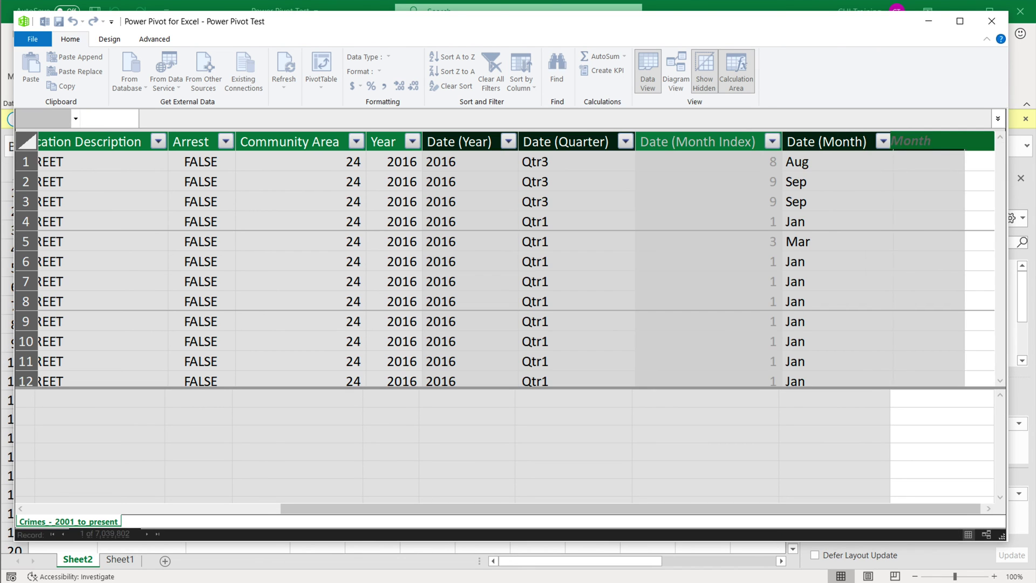
left_click(911, 160)
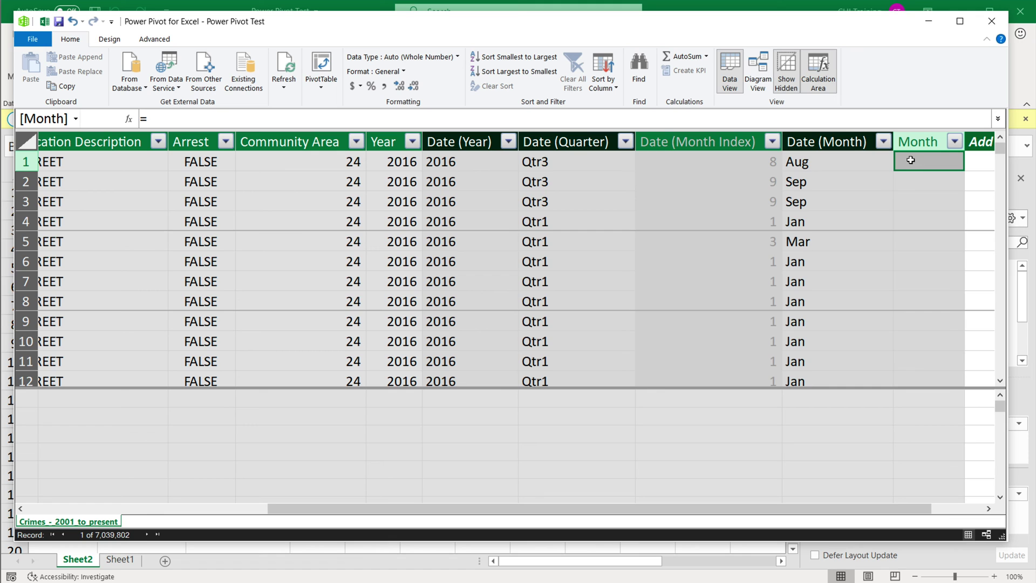
type("=")
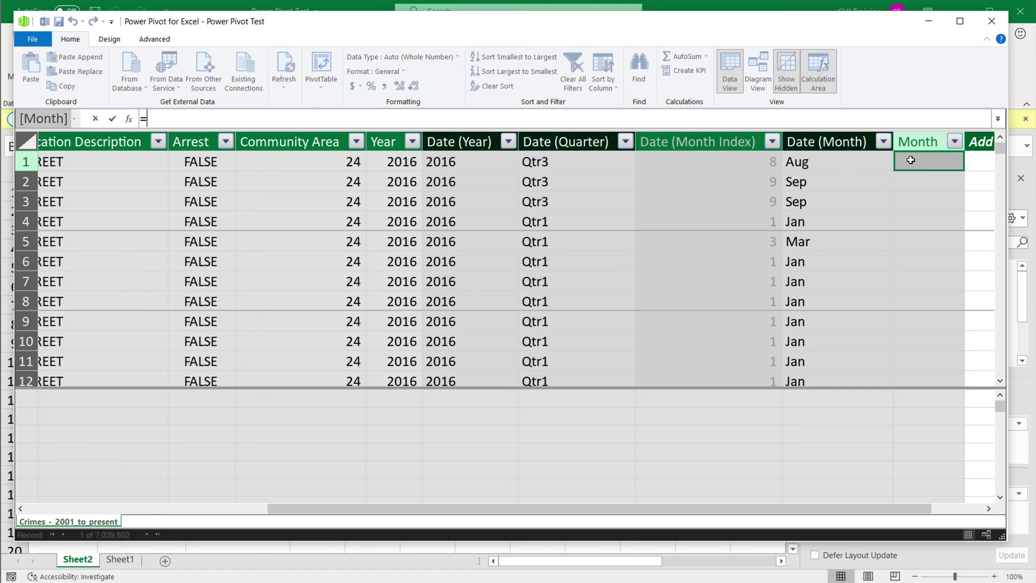
type("MONT")
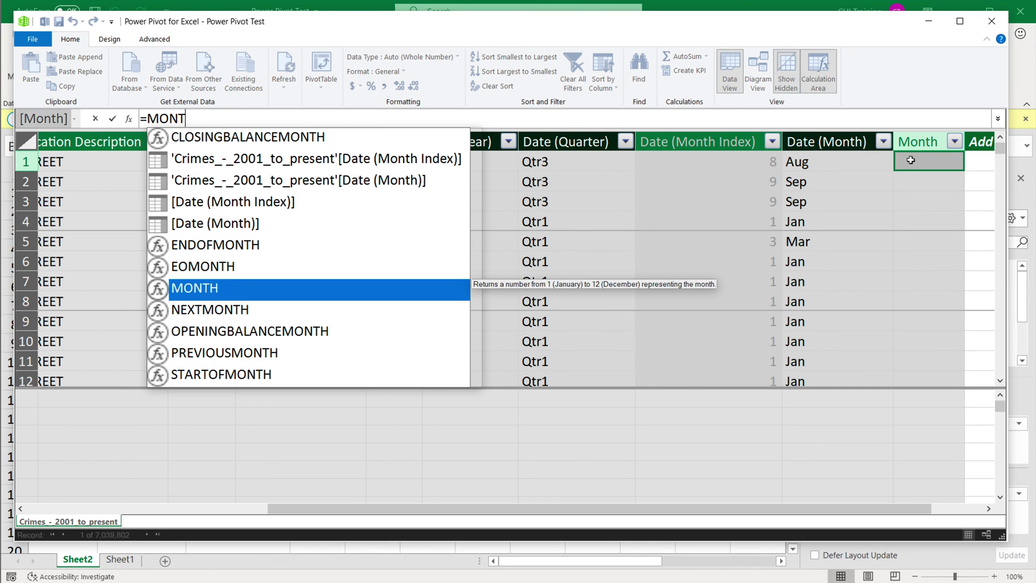
type("H(")
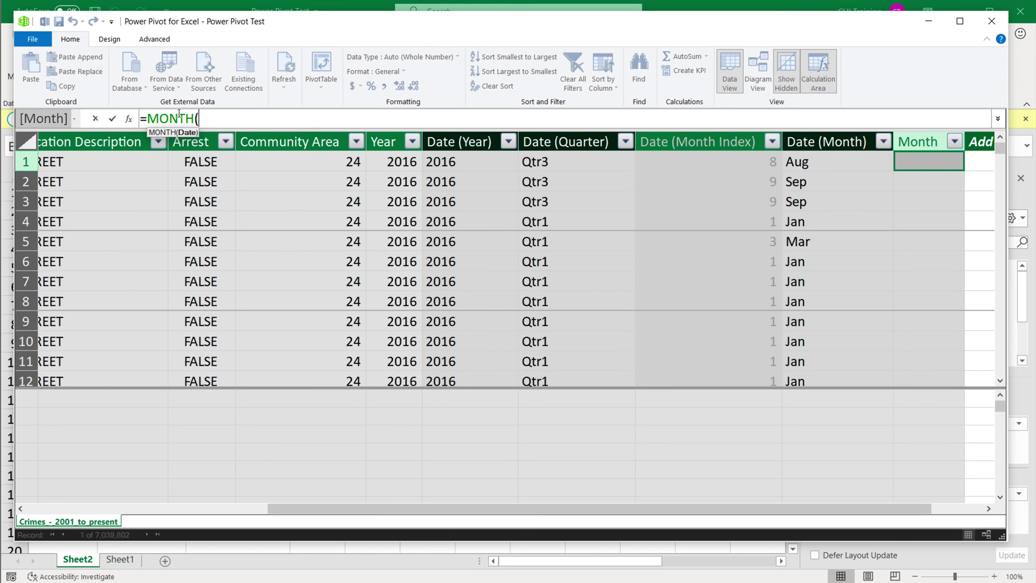
left_click_drag(381, 509, 114, 512)
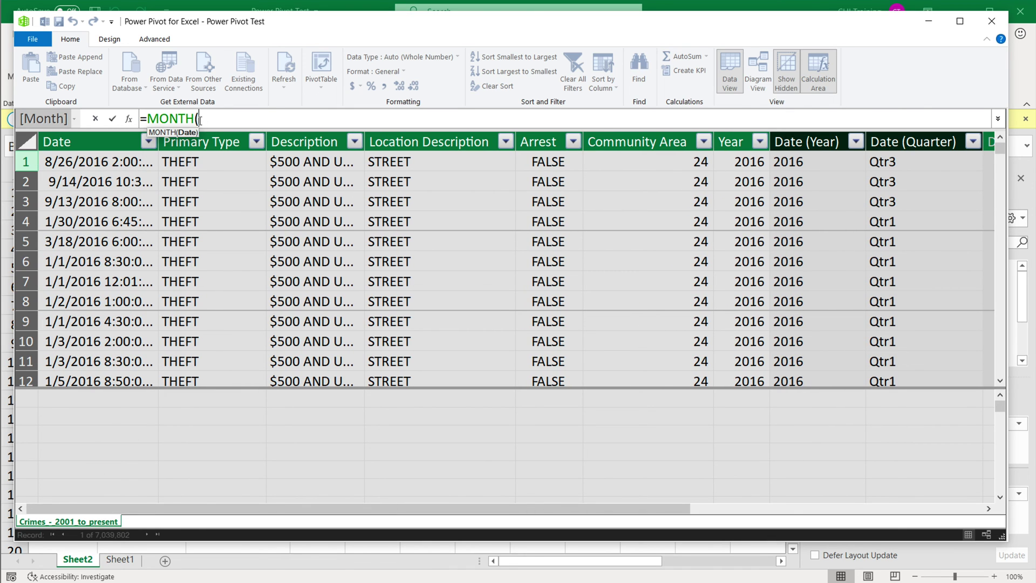
type("[")
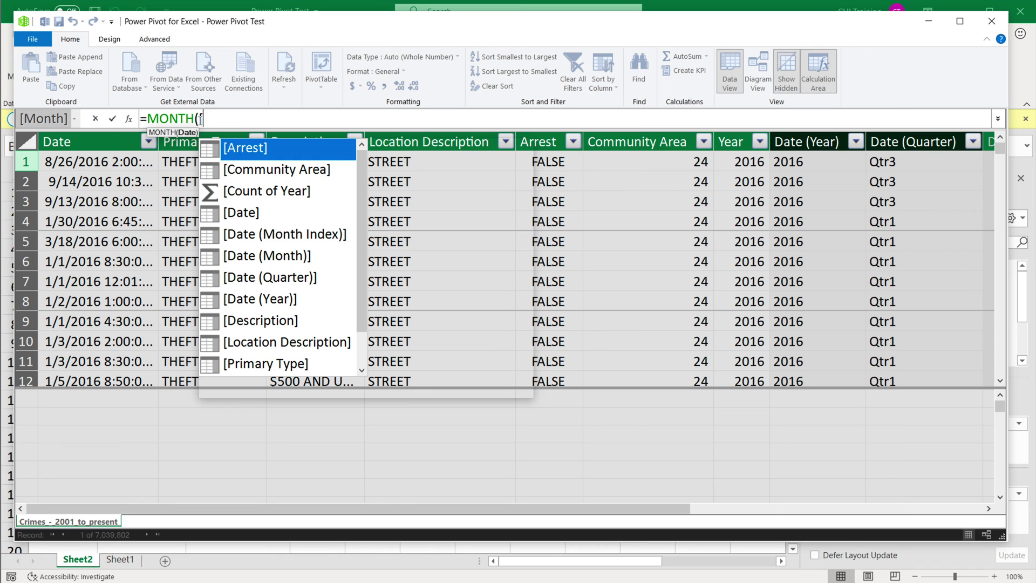
type("Da")
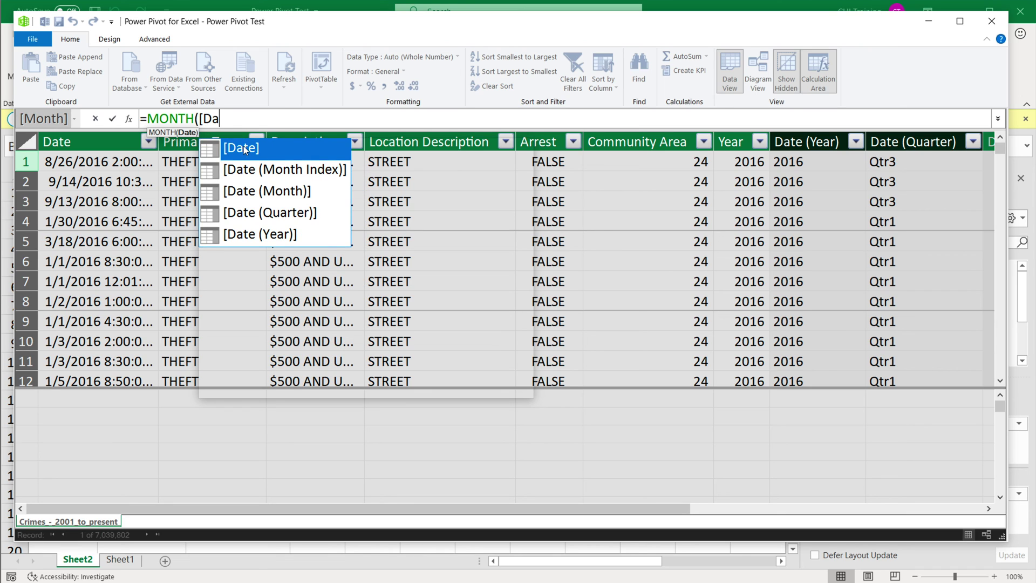
double_click(244, 148)
type(")")
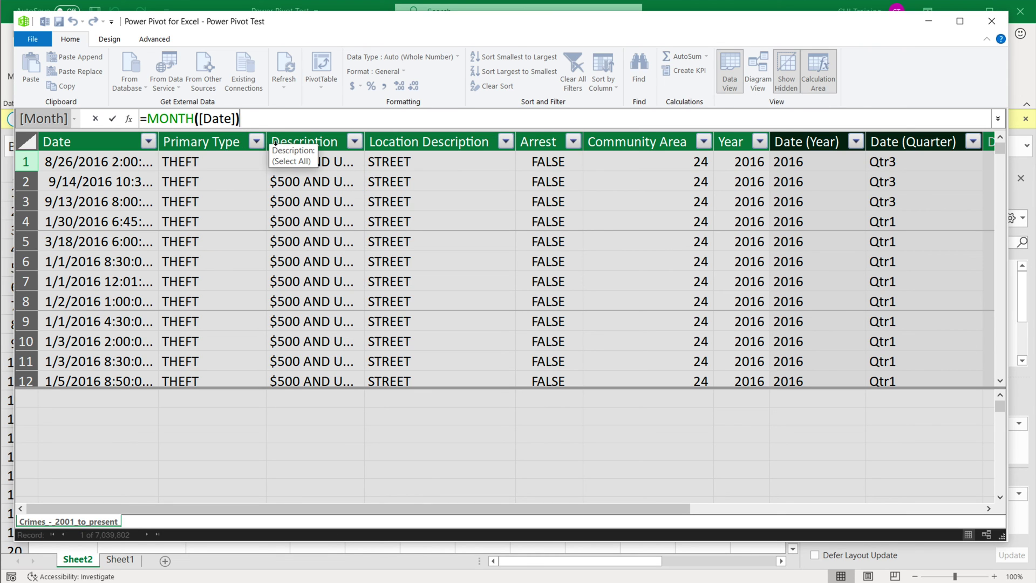
key("Return")
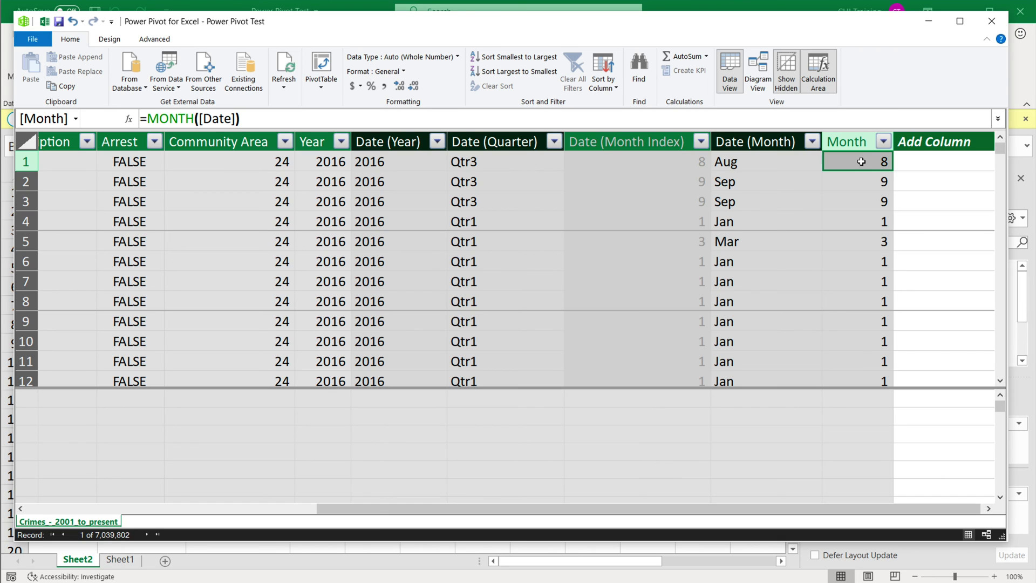
Step: Inspect the formulas of the Date (Month Index), Month and Date (Year) columns
left_click(636, 160)
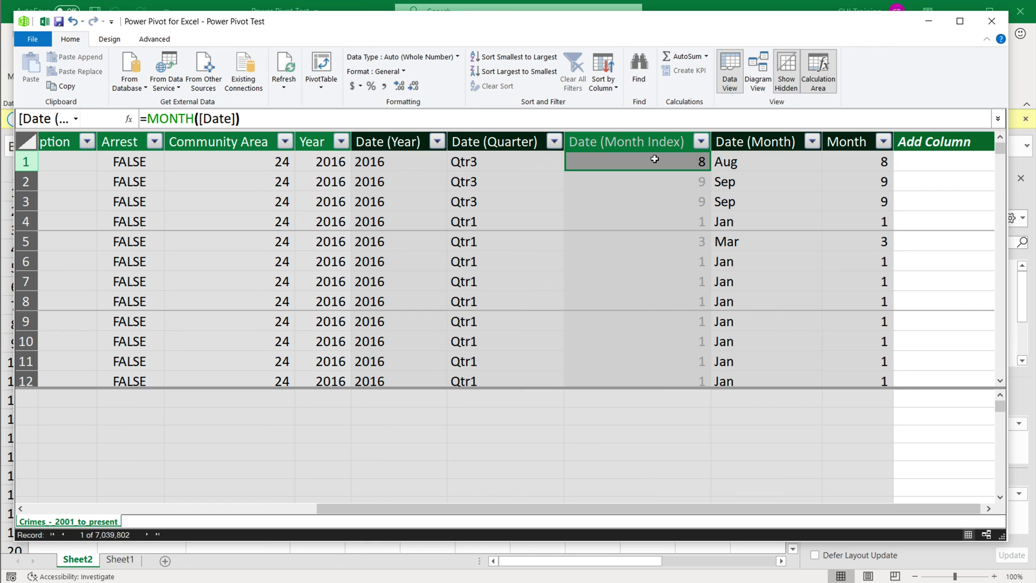
left_click(846, 159)
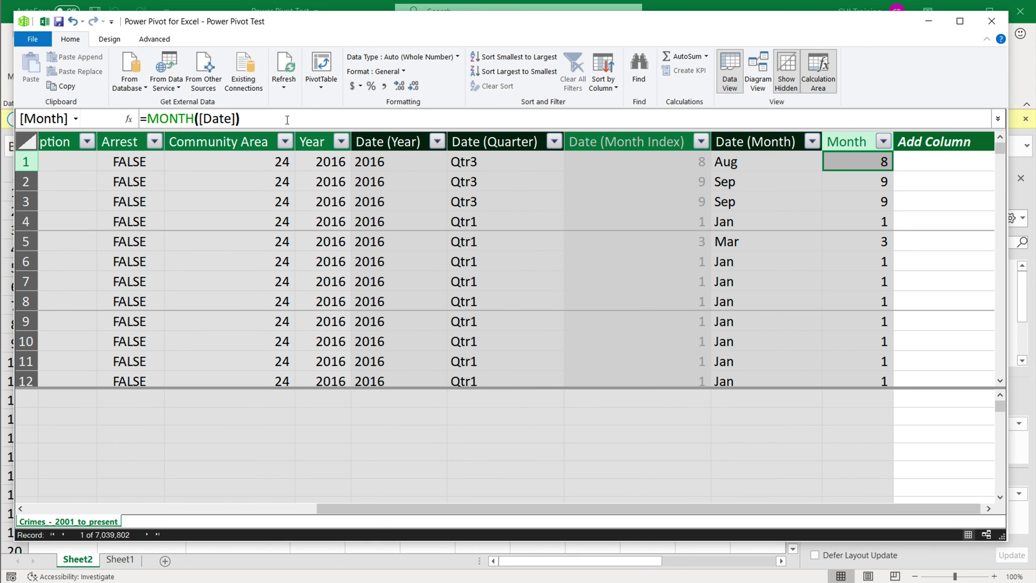
left_click(652, 161)
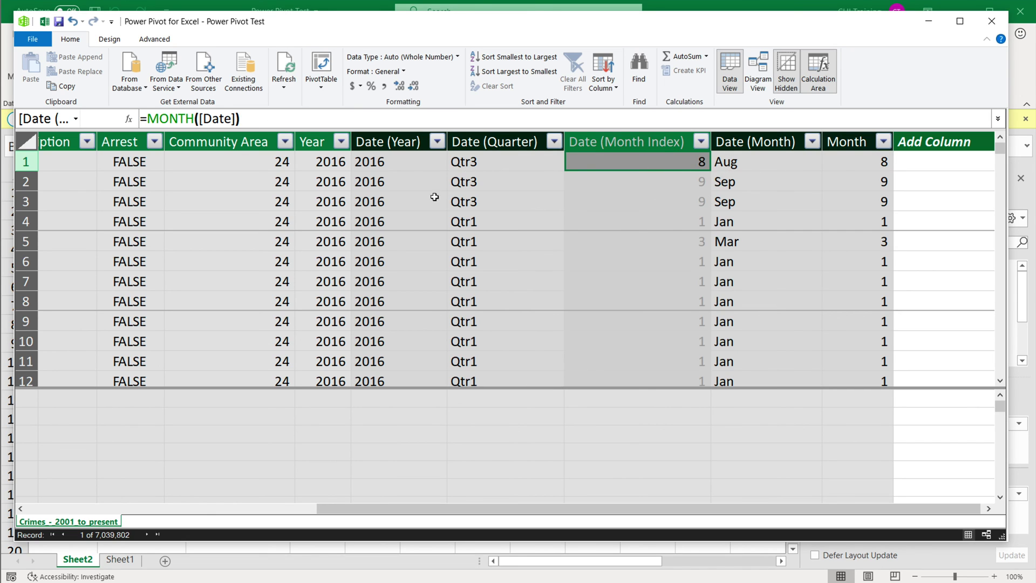
left_click(383, 162)
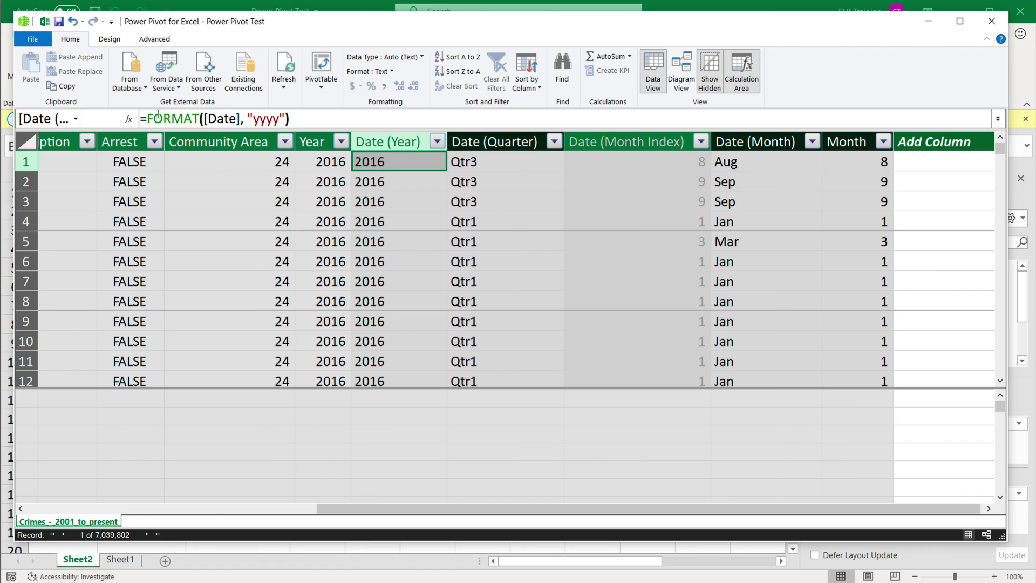
Step: Change the Month column's formula to =YEAR([Date])
left_click(920, 161)
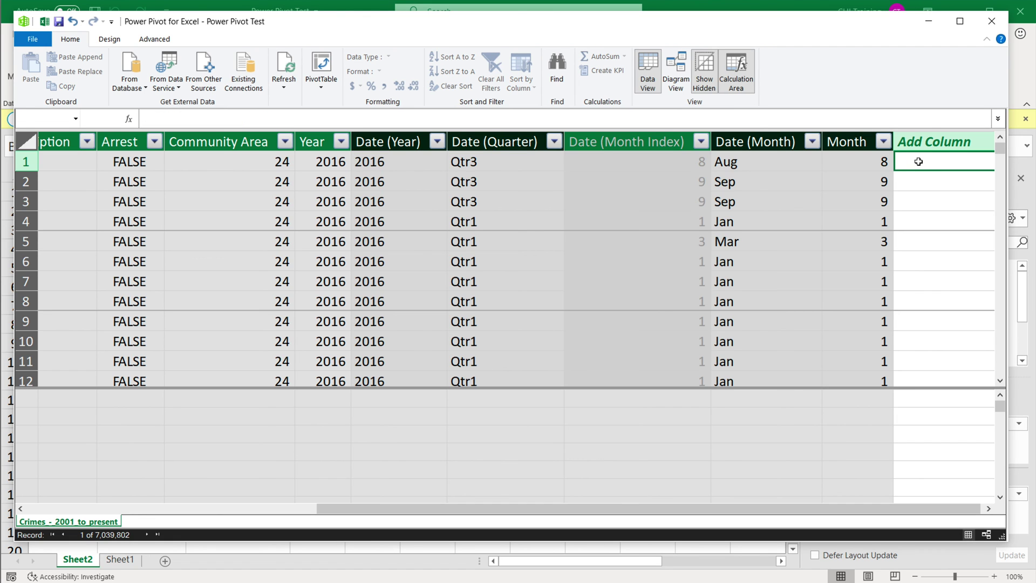
key("Left")
type("=YEA")
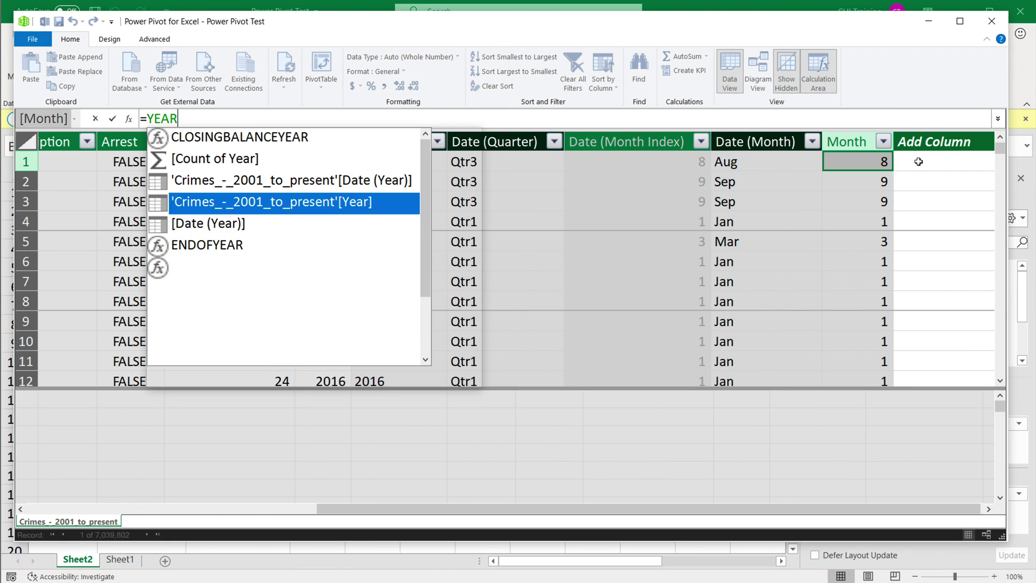
type("R(")
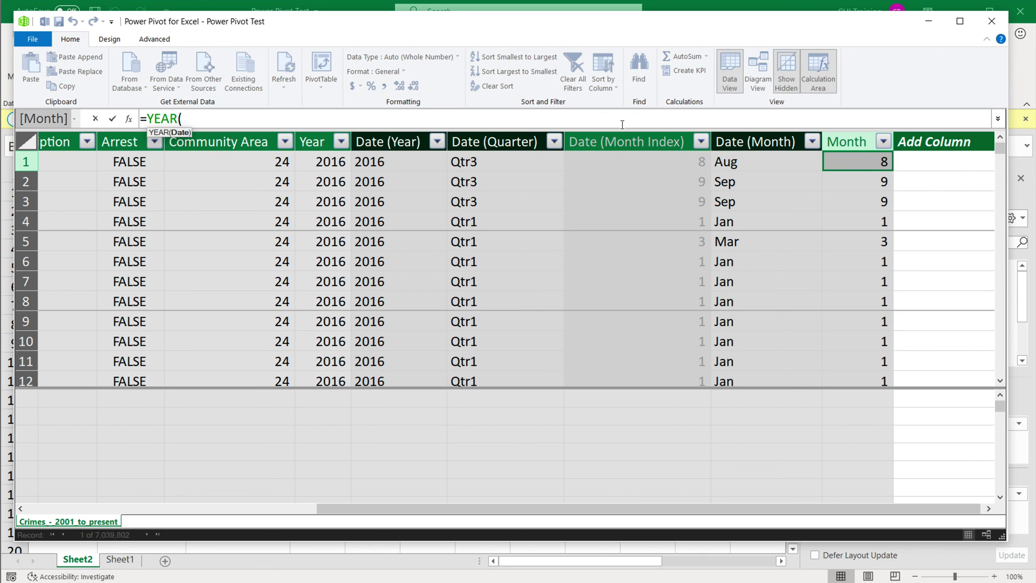
type("[")
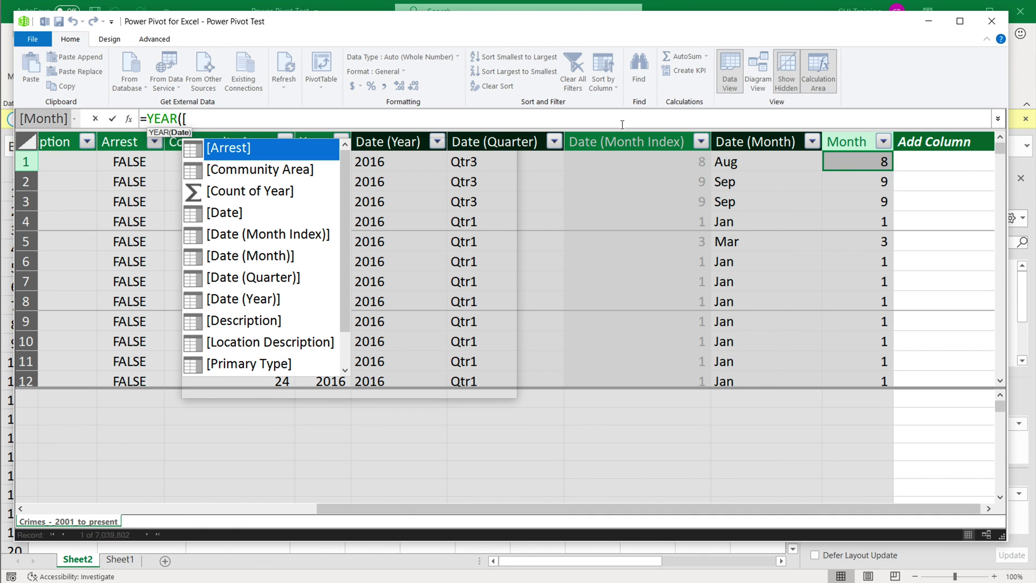
type("da")
key("Tab")
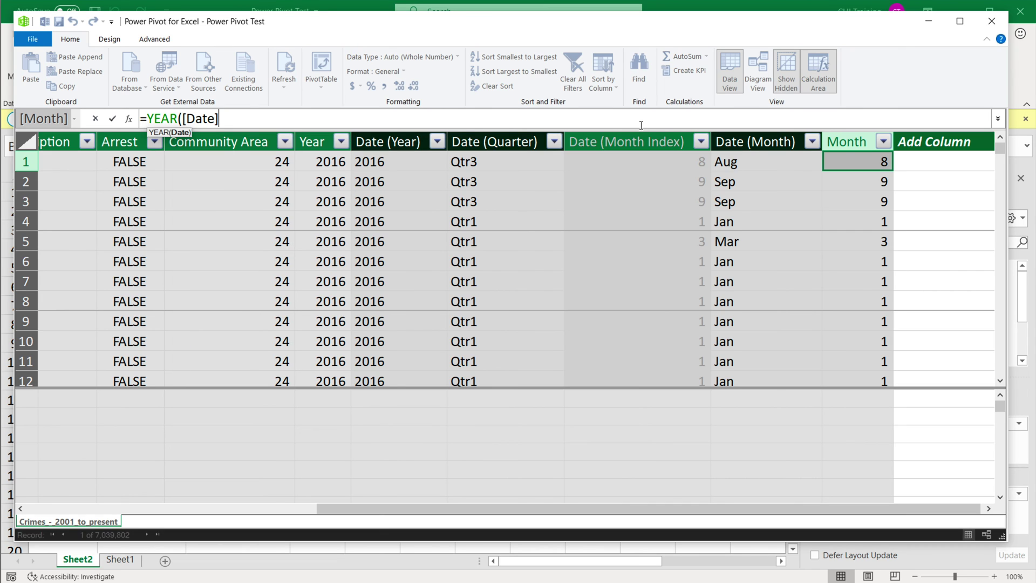
type(")")
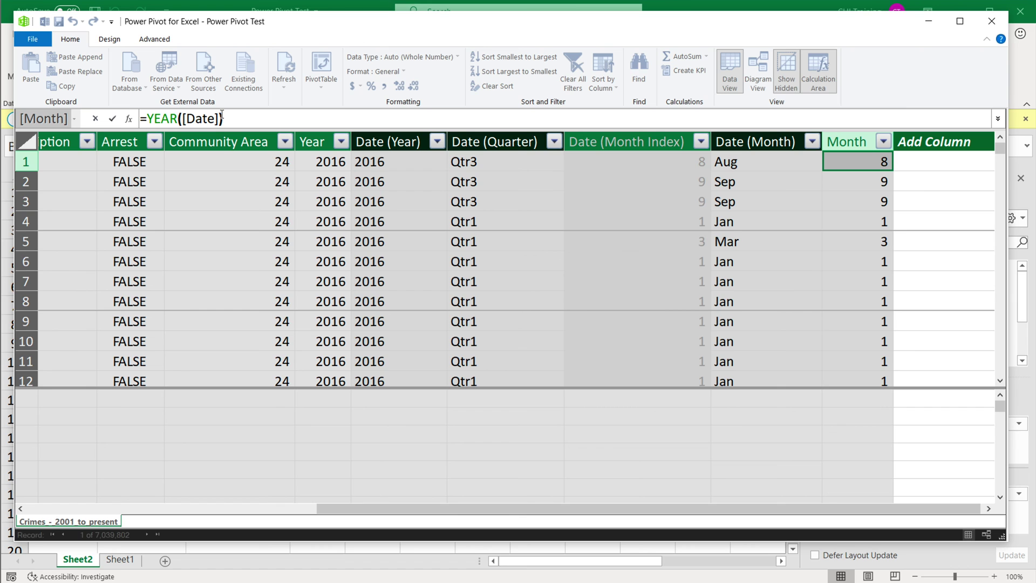
key("Return")
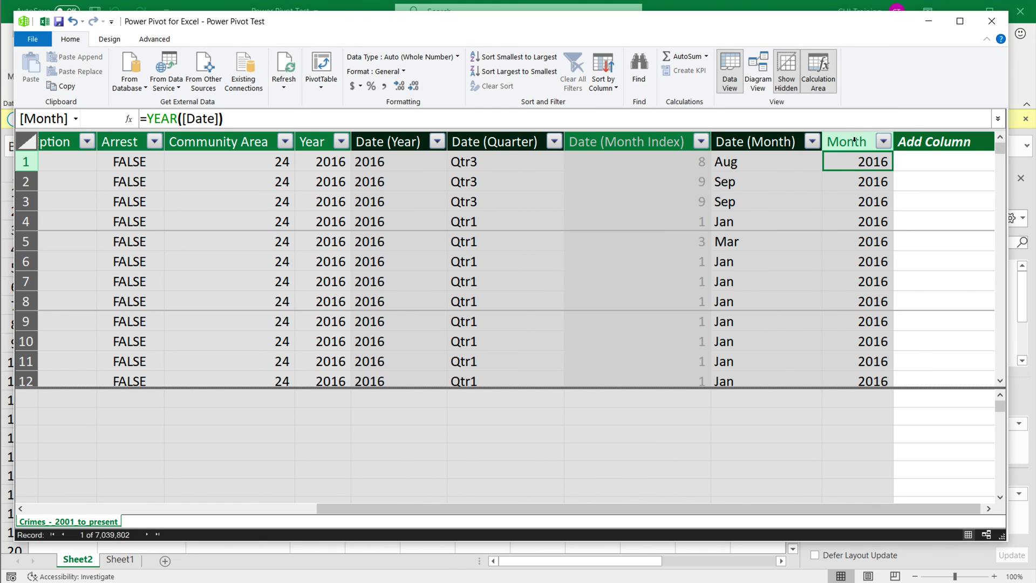
Step: Delete the Month column, save the Power Pivot model, and return to the Excel workbook
left_click(854, 140)
right_click(857, 143)
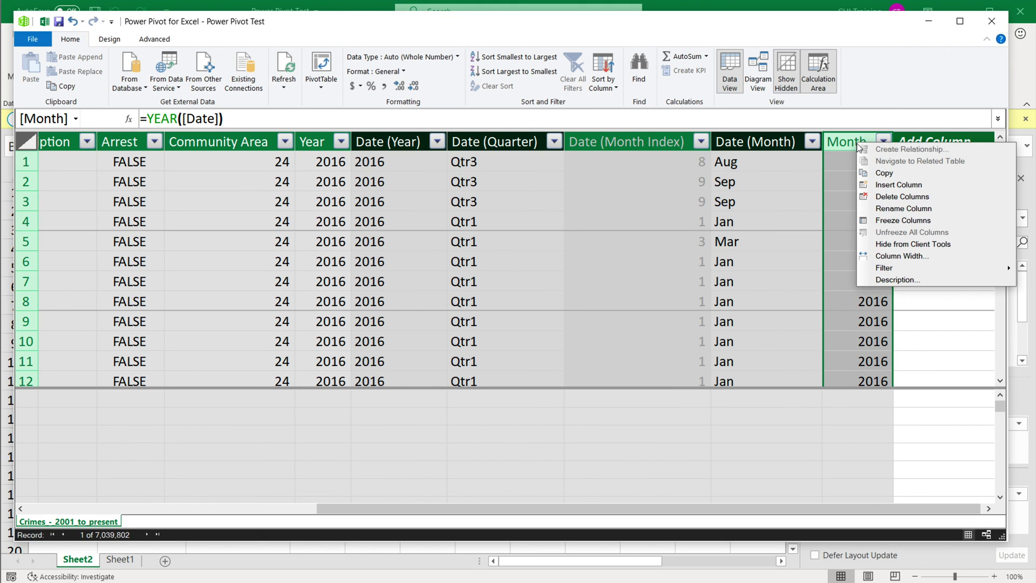
left_click(901, 197)
left_click(487, 300)
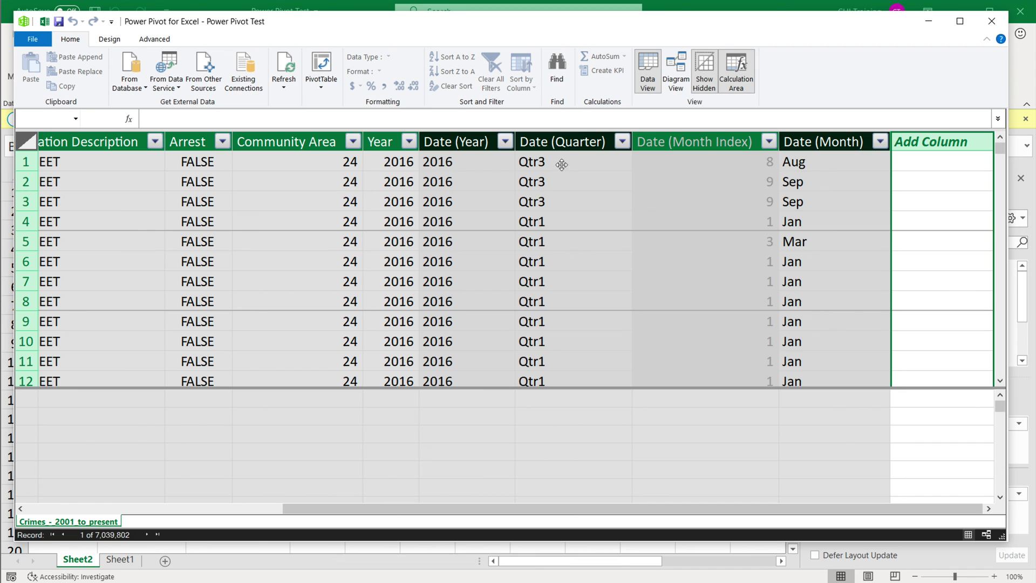
left_click(57, 22)
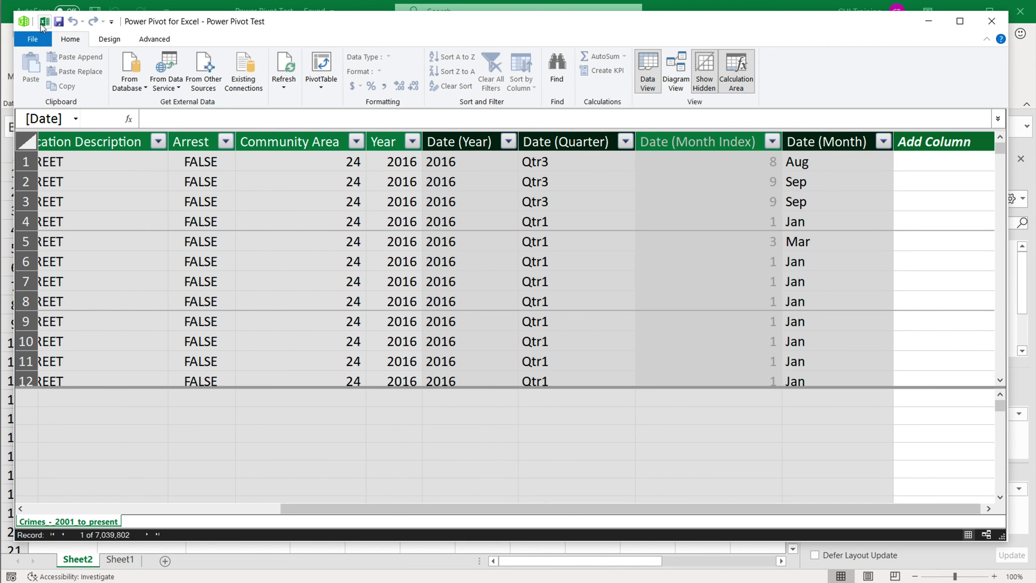
left_click(42, 22)
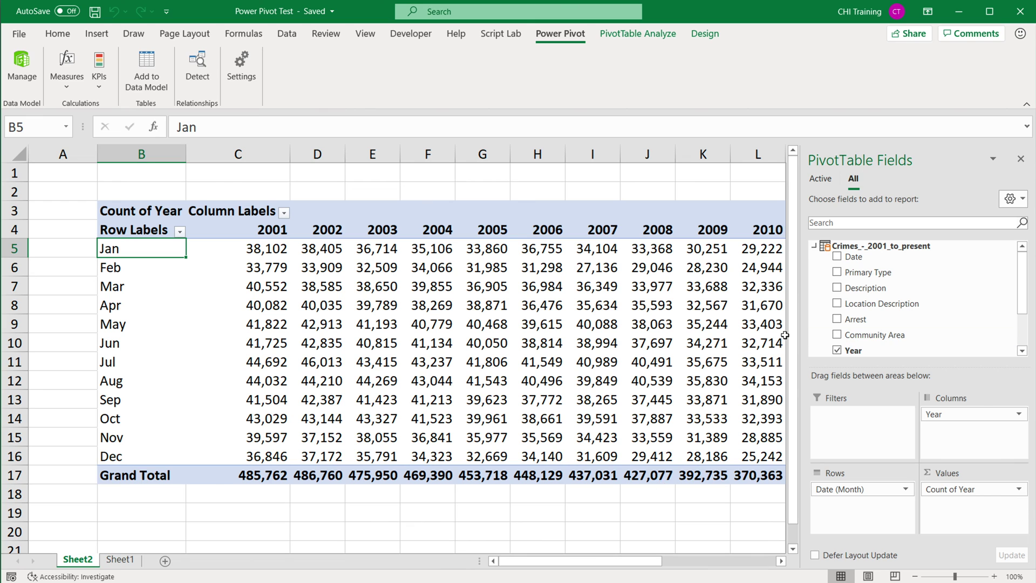
left_click(917, 577)
left_click(917, 576)
left_click(346, 364)
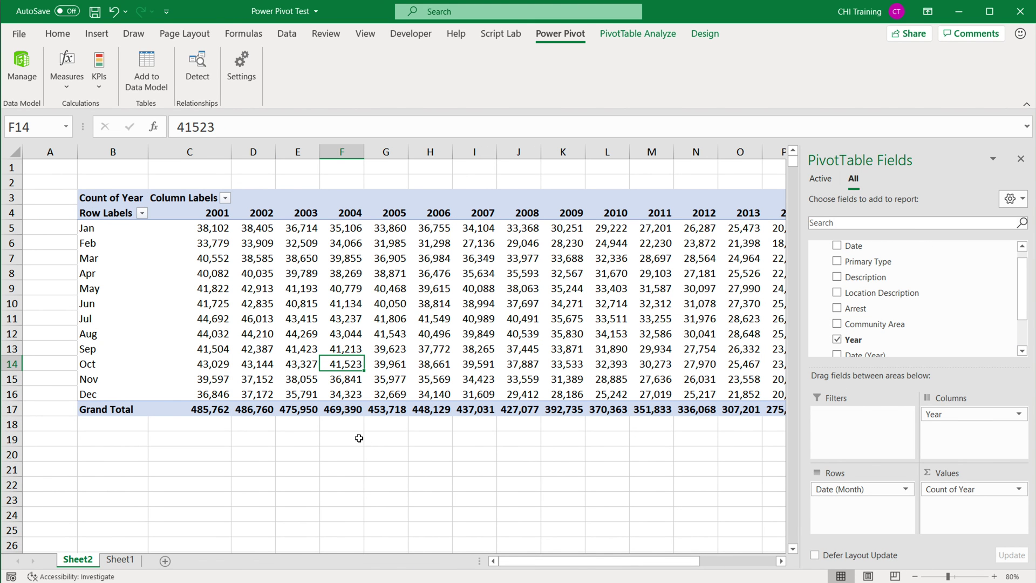
left_click(358, 438)
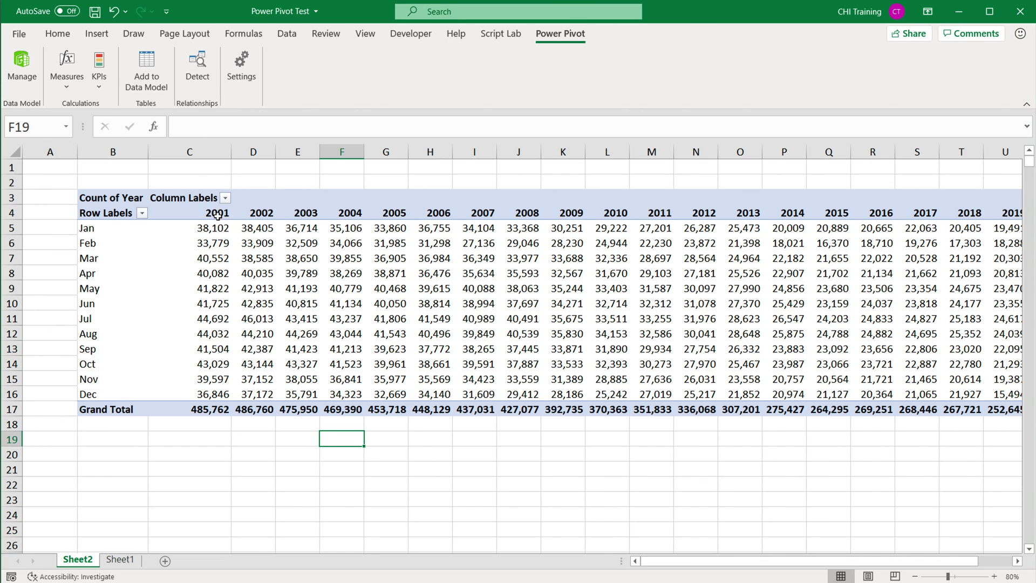
left_click_drag(218, 215, 613, 226)
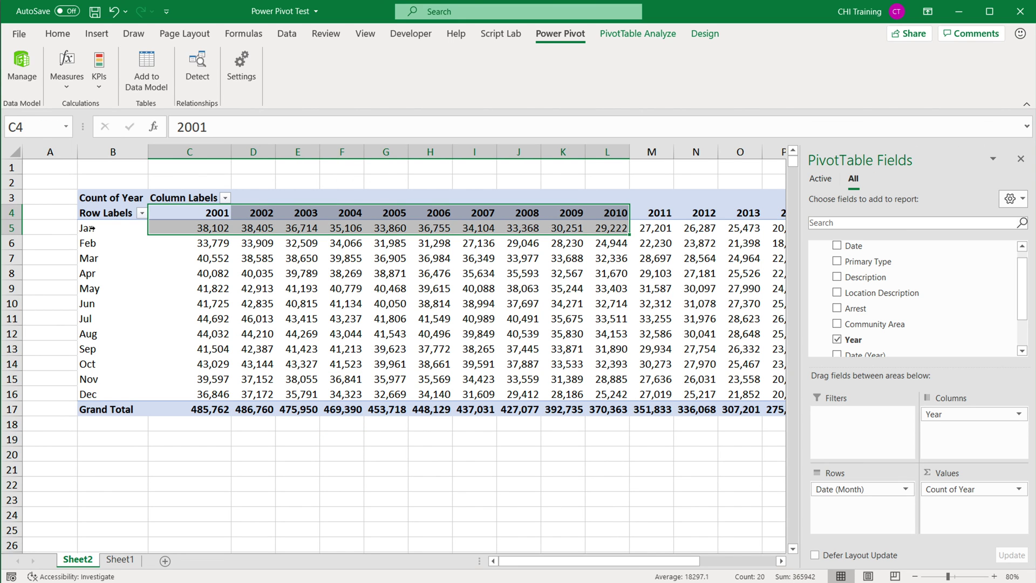
left_click(116, 380)
left_click(206, 228)
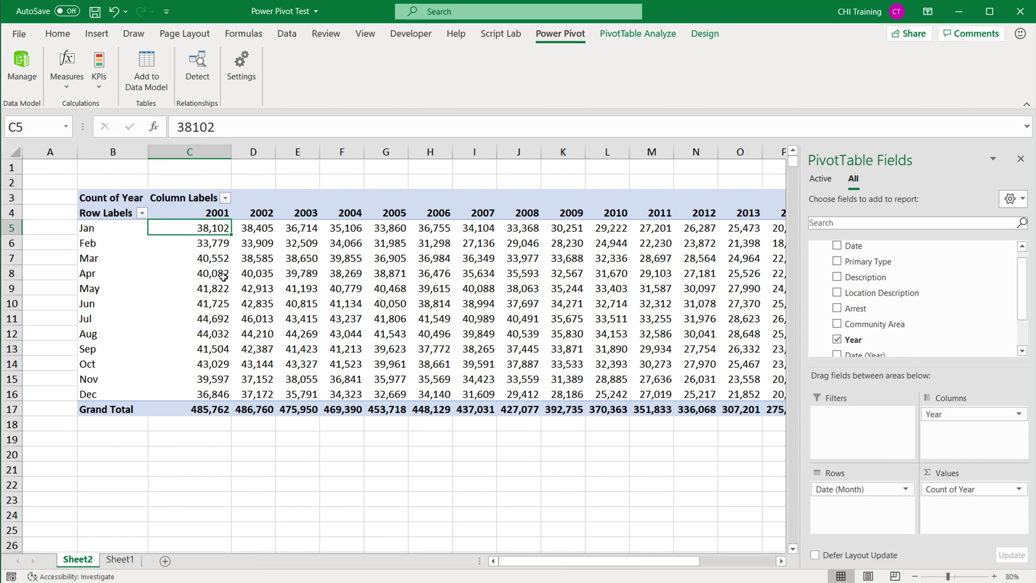
Step: Insert a 2-D Line PivotChart from the PivotTable
left_click(98, 35)
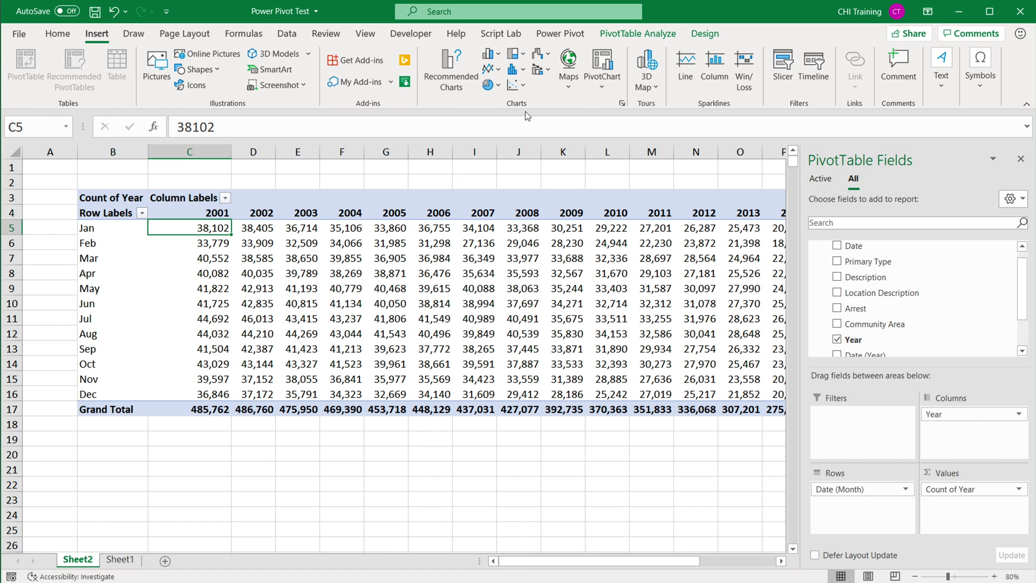
left_click(496, 73)
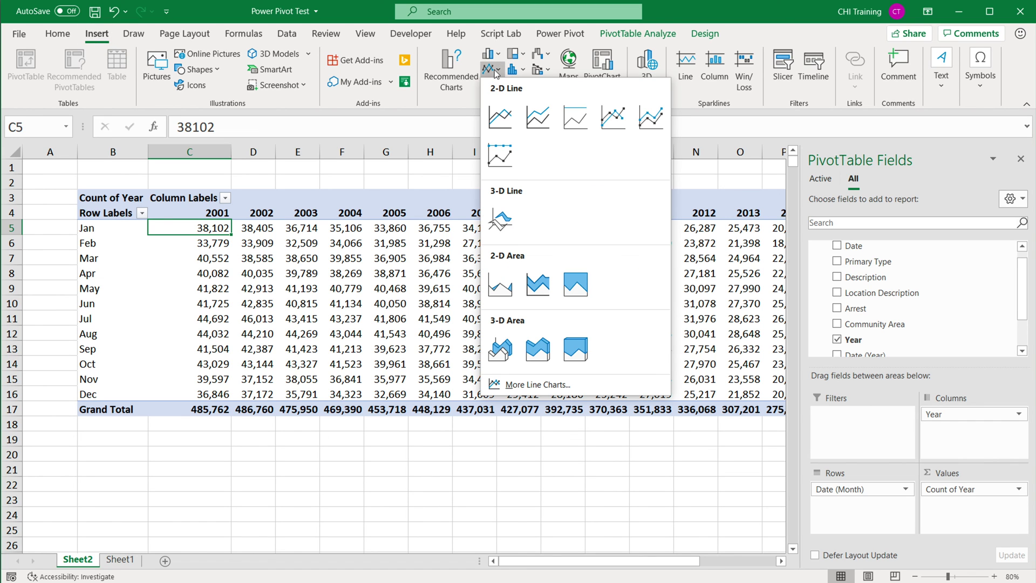
left_click(499, 116)
Step: Move the chart to the top-left, enlarge it over the table, and inspect the 2002 line
left_click_drag(442, 288, 205, 176)
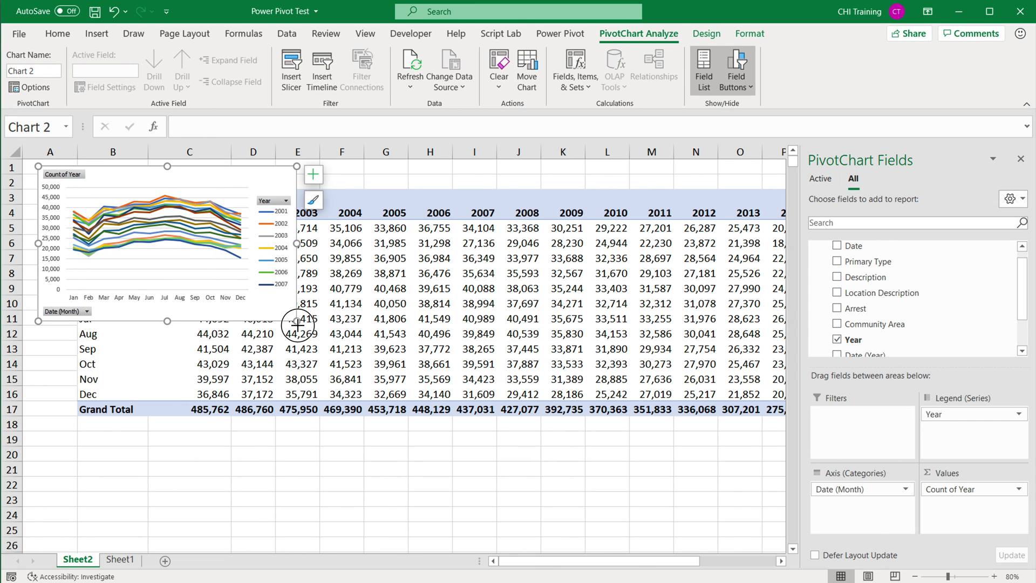
left_click_drag(297, 321, 729, 530)
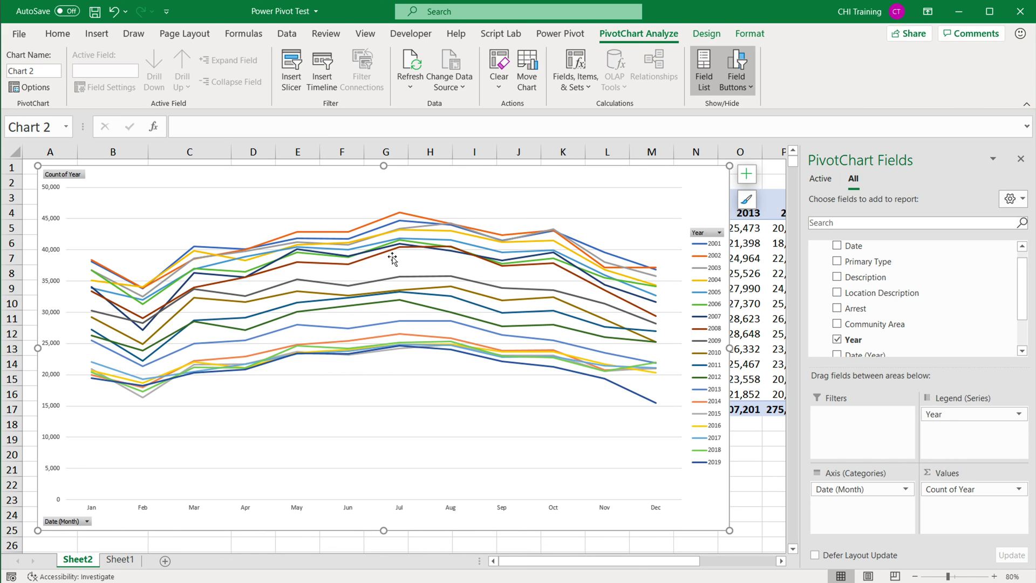
left_click(399, 217)
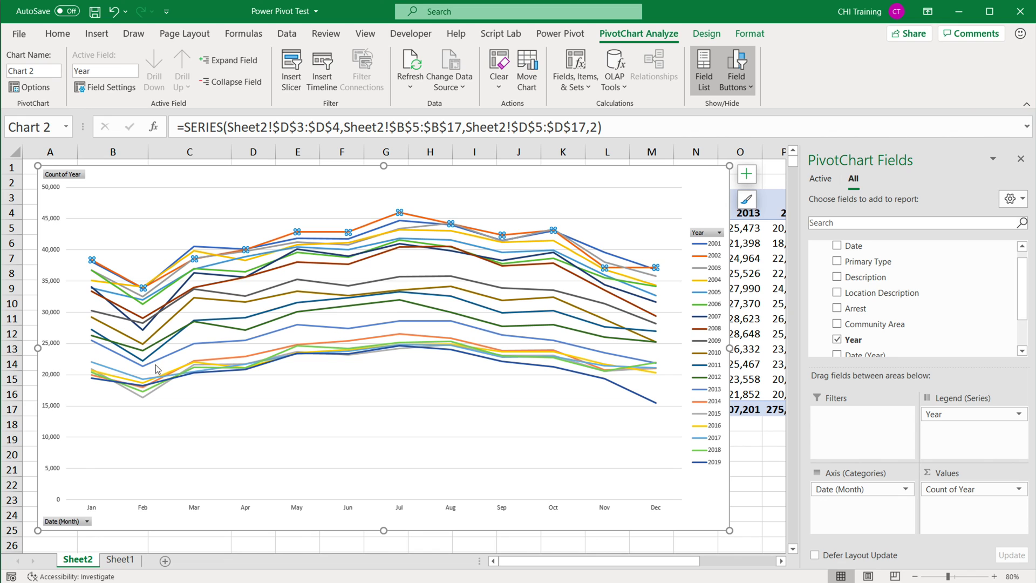
left_click(589, 182)
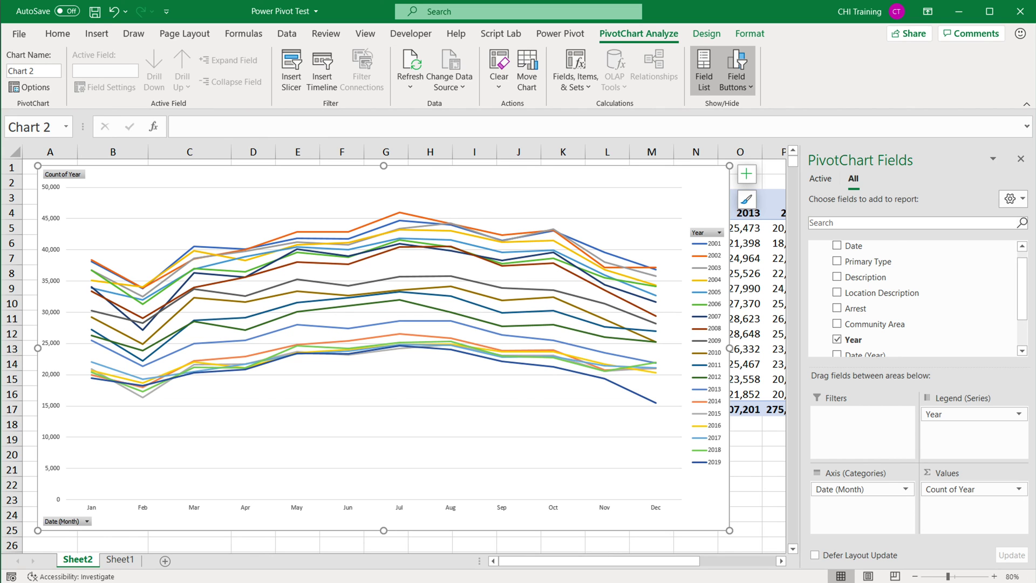
Step: Check memory usage in Task Manager's Performance view: 3.5 of 8.0 GB in use
key("ctrl+shift+Escape")
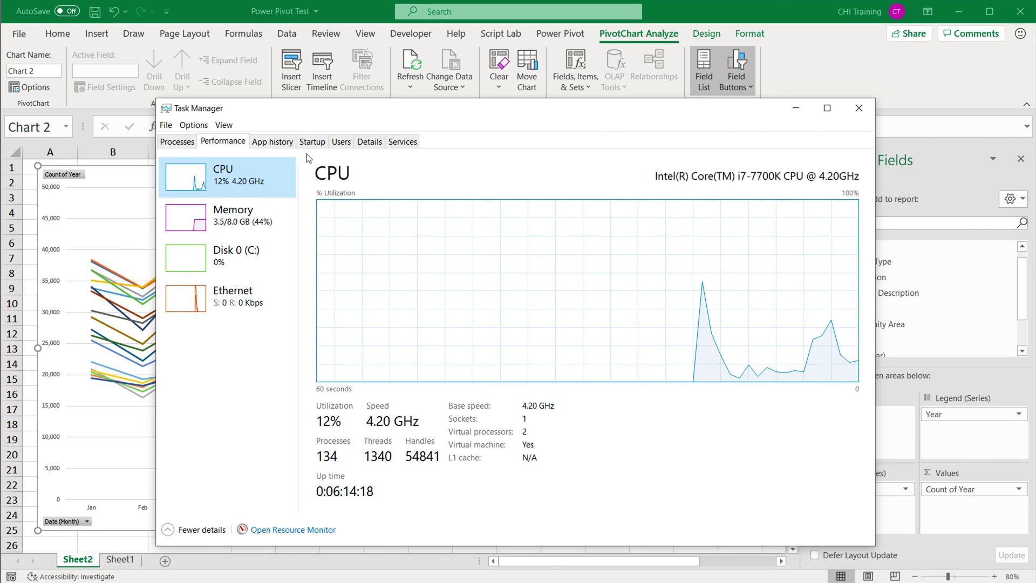
left_click(232, 217)
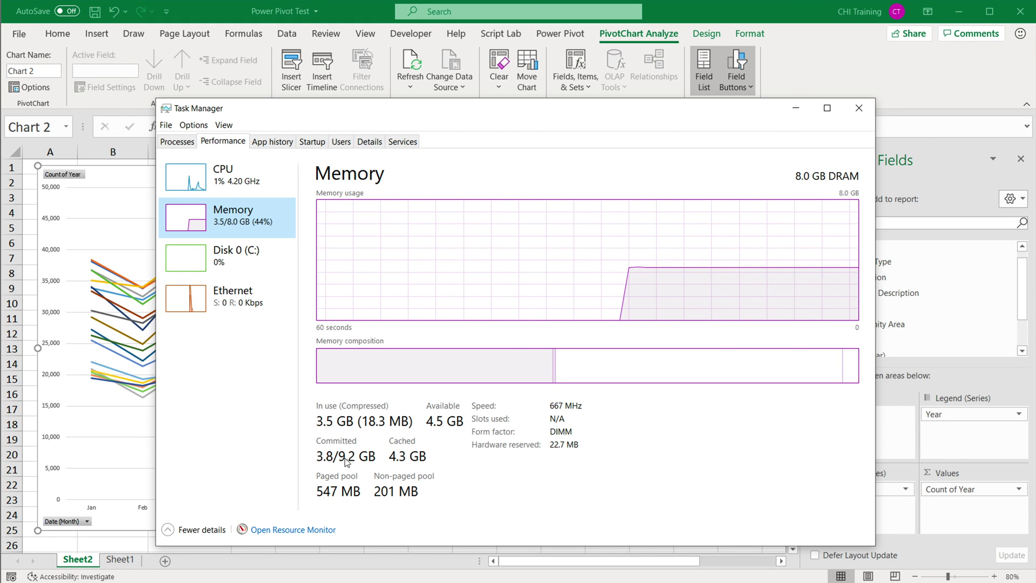
Step: Leave Task Manager and return to the month-by-year crime PivotChart for 2001–2019
key("alt+Tab")
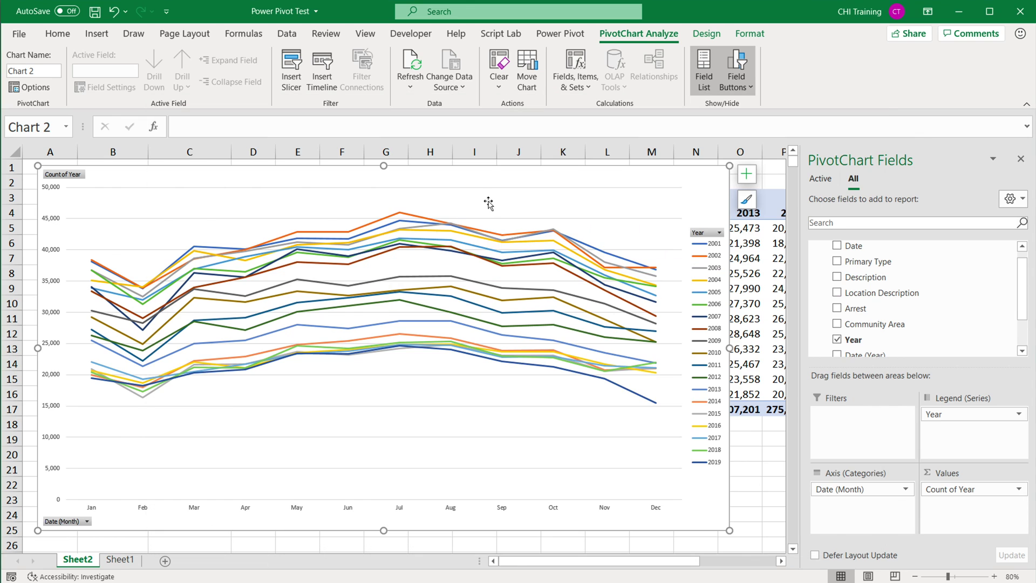